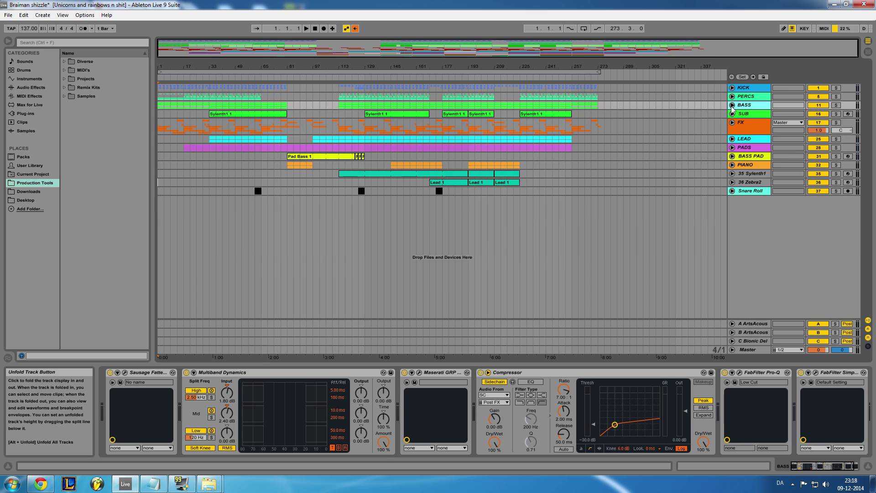
# - Examine the device chains of the FX, SUB and BASS tracks, briefly unfolding the BASS group to view its Sylenth layers
pyautogui.click(746, 115)
pyautogui.click(746, 127)
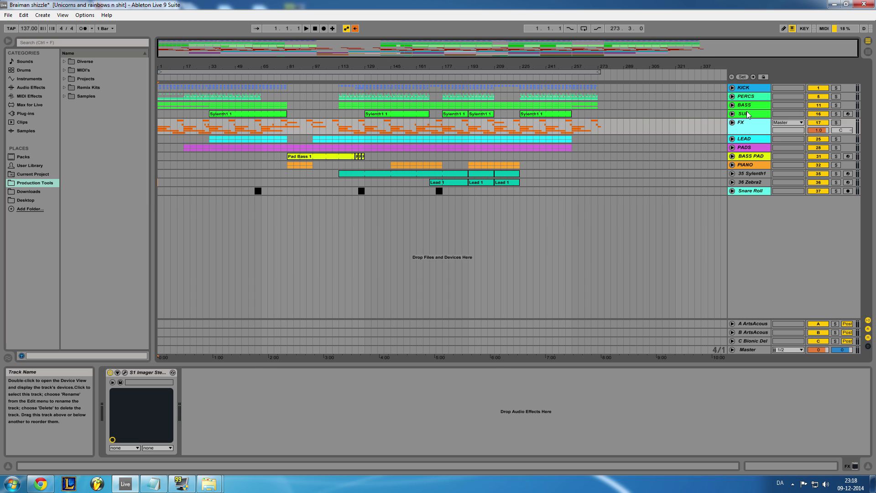
pyautogui.click(746, 114)
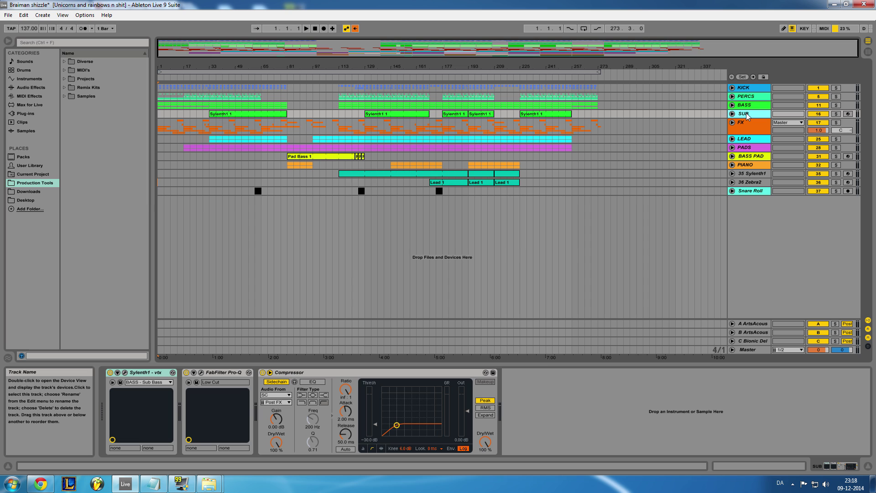
pyautogui.click(743, 105)
pyautogui.click(731, 105)
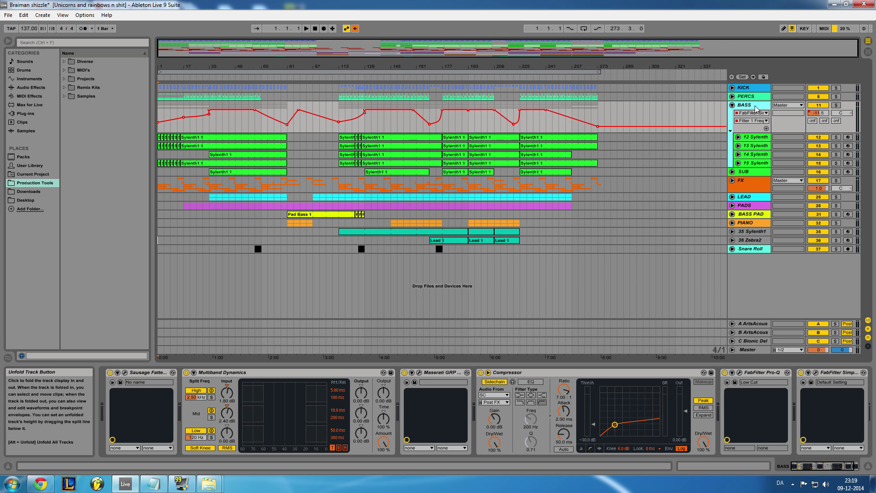
pyautogui.click(745, 96)
pyautogui.click(743, 106)
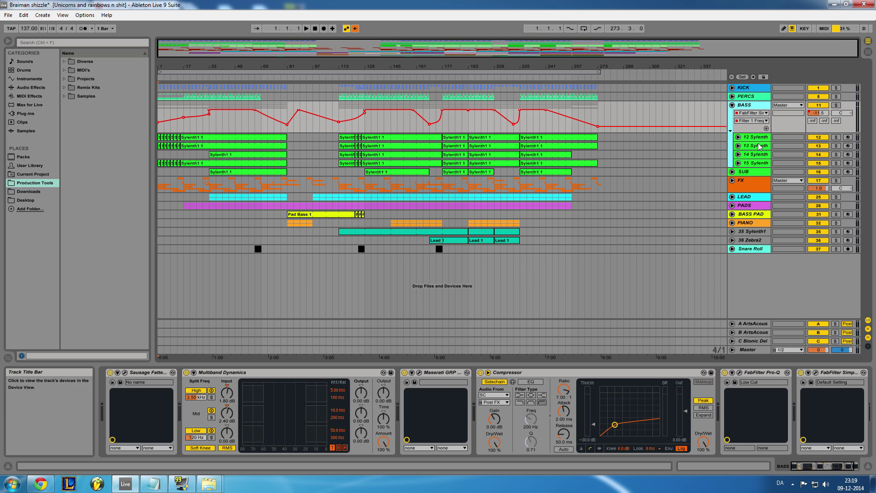
pyautogui.click(732, 106)
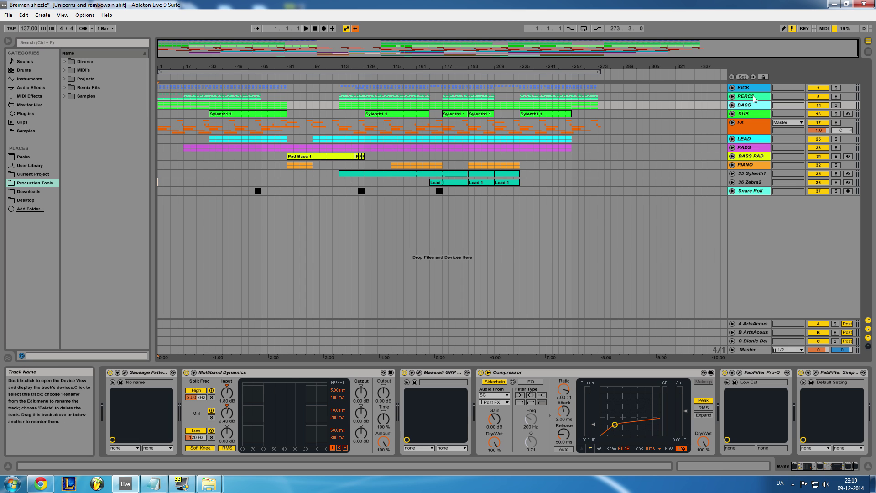
# - Unfold and refold the PERCS group, followed by the BASS group, to view the tracks inside each
pyautogui.click(754, 99)
pyautogui.click(732, 96)
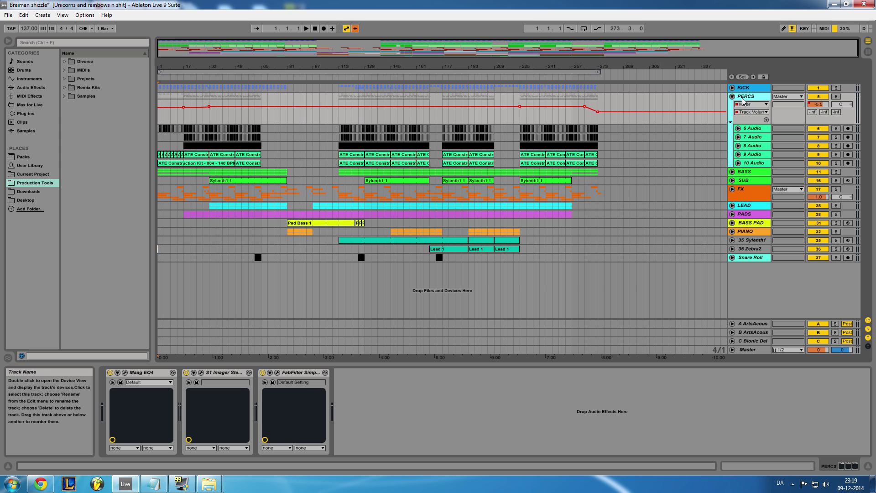
pyautogui.click(732, 97)
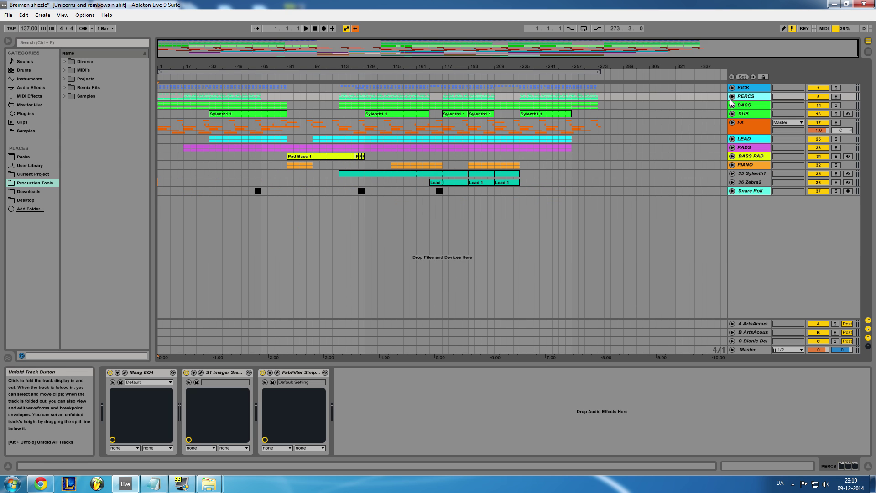
pyautogui.click(748, 105)
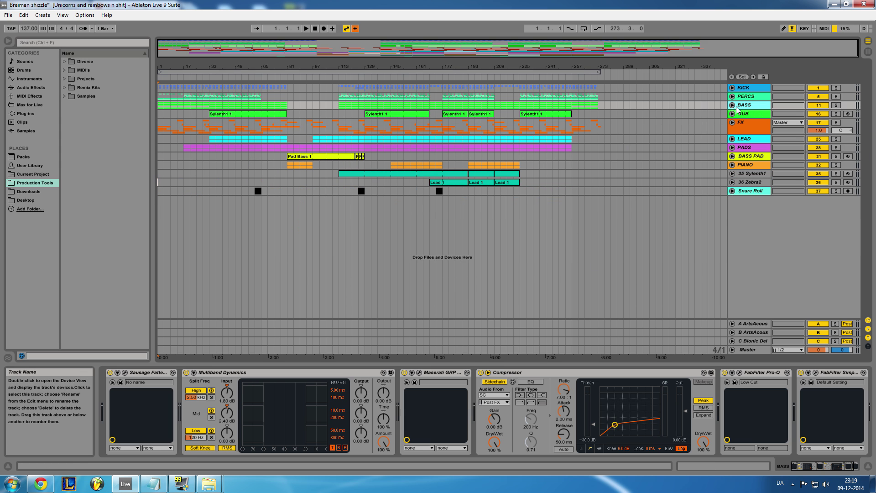
pyautogui.click(733, 106)
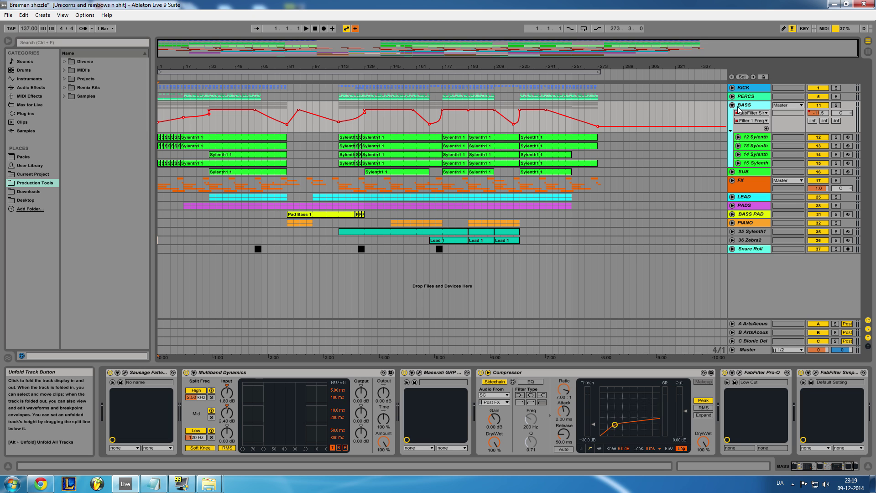
pyautogui.click(733, 105)
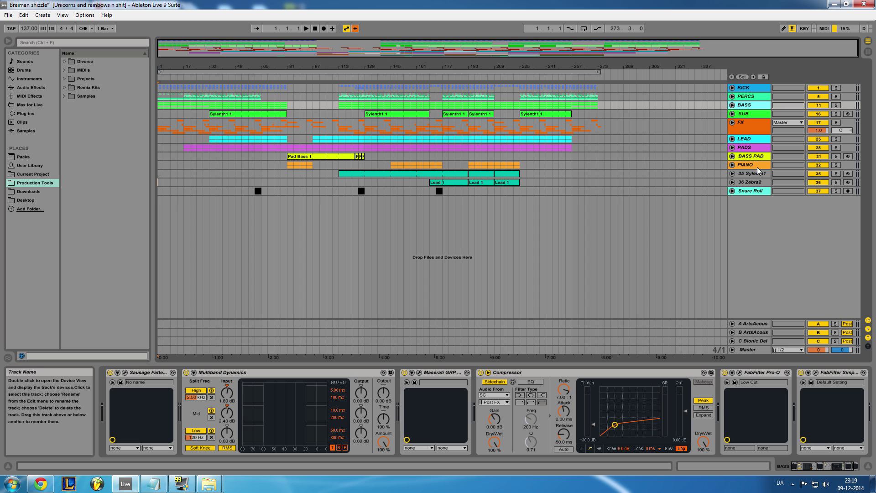
# - Compare the device chains of the SUB, BASS, PERCS and KICK tracks, finishing on the KICK track
pyautogui.click(748, 115)
pyautogui.click(746, 106)
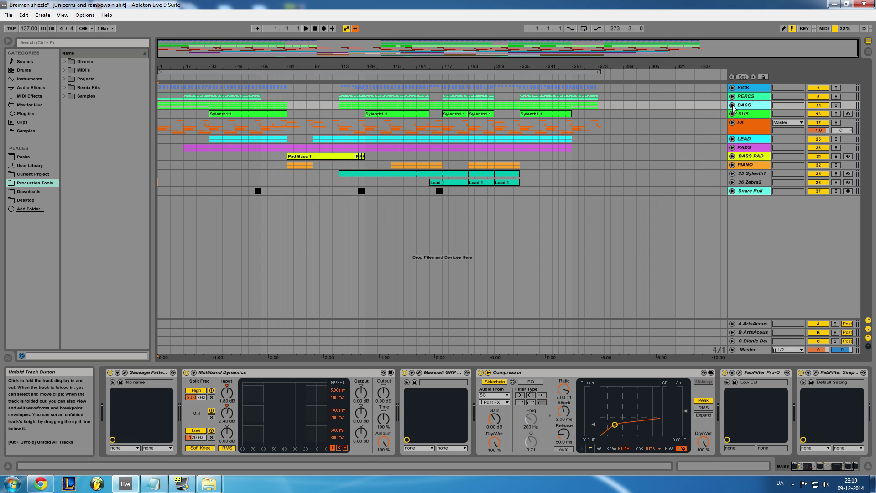
pyautogui.click(748, 97)
pyautogui.click(747, 106)
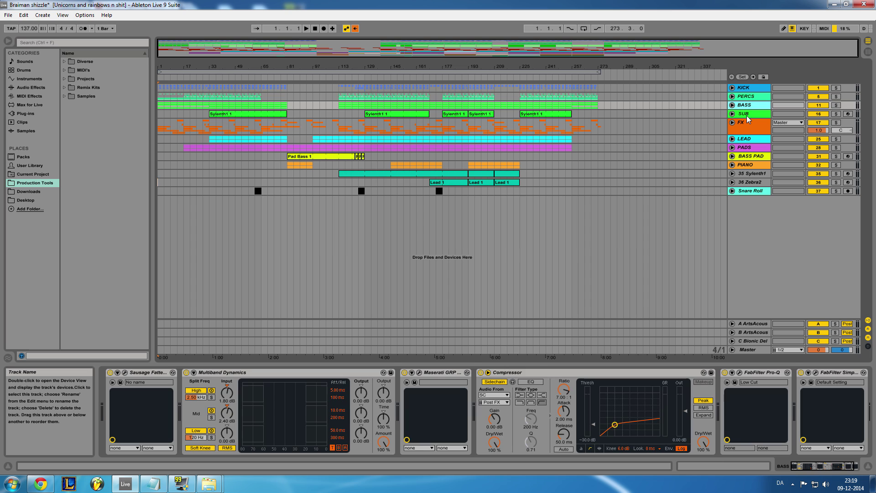
pyautogui.click(749, 98)
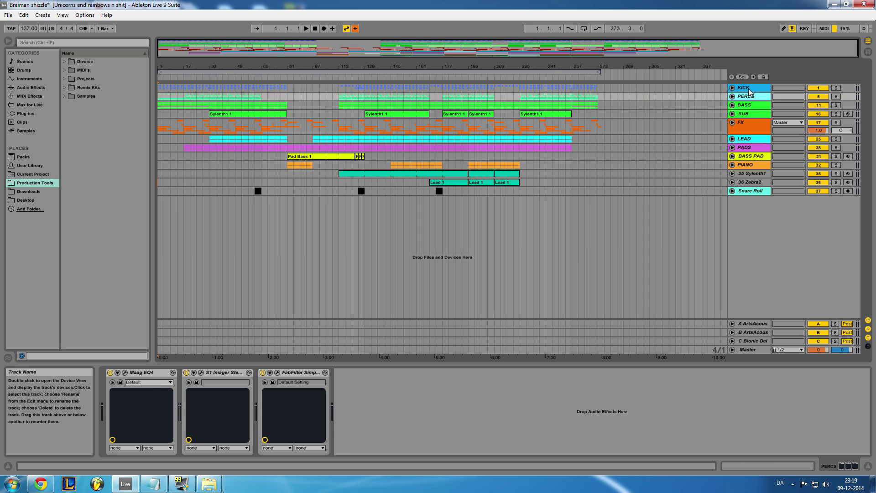
pyautogui.click(748, 92)
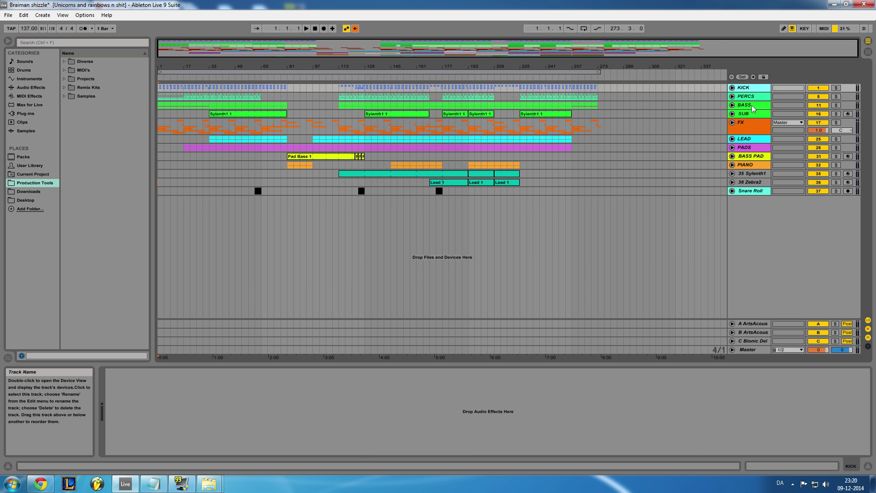
# - Solo the unfolded BASS group and audition it from the start and from around bar 43
pyautogui.click(753, 108)
pyautogui.click(731, 104)
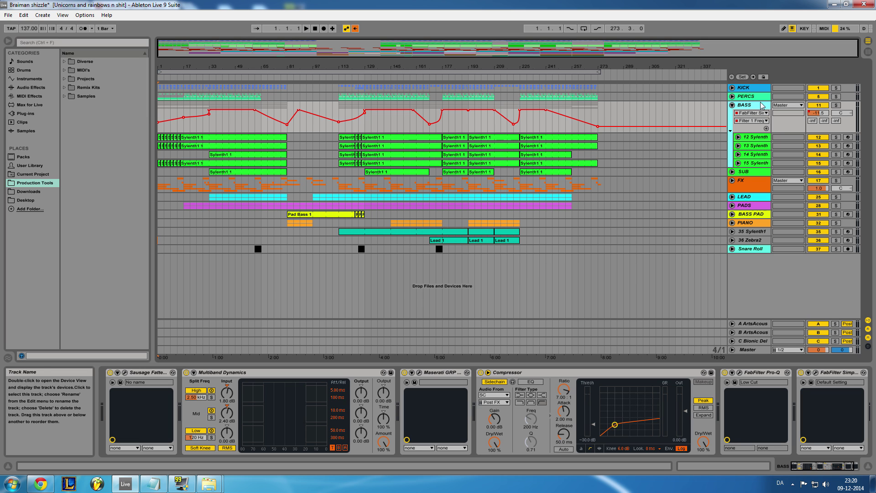
pyautogui.click(836, 107)
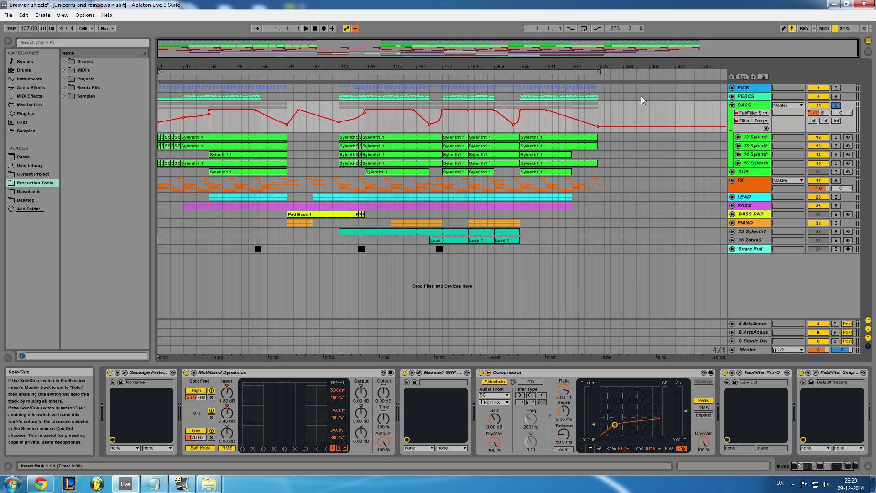
pyautogui.click(306, 29)
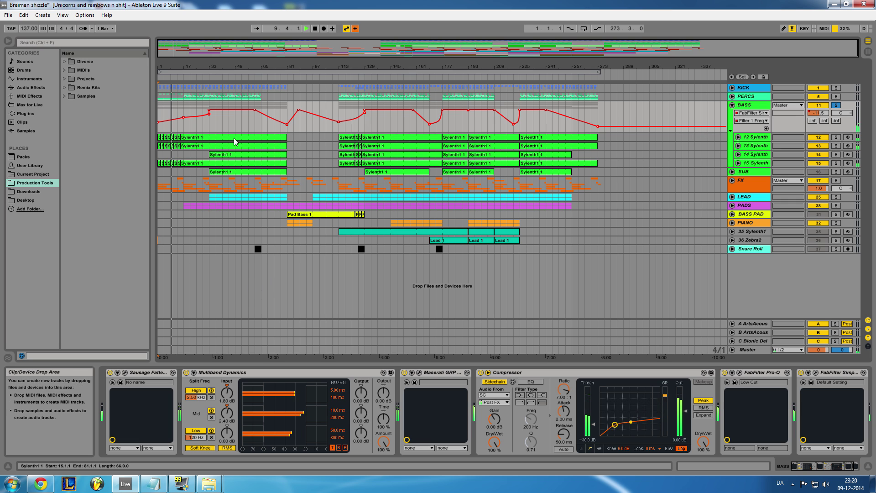
pyautogui.click(225, 82)
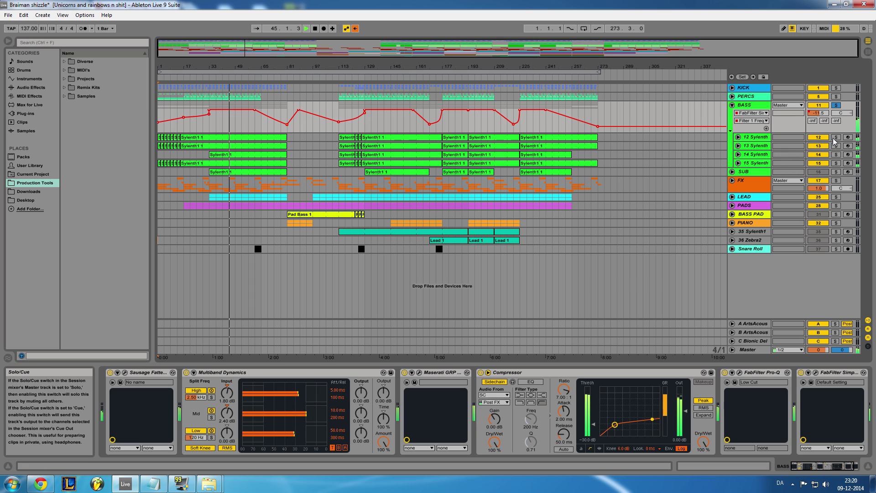
pyautogui.press('space')
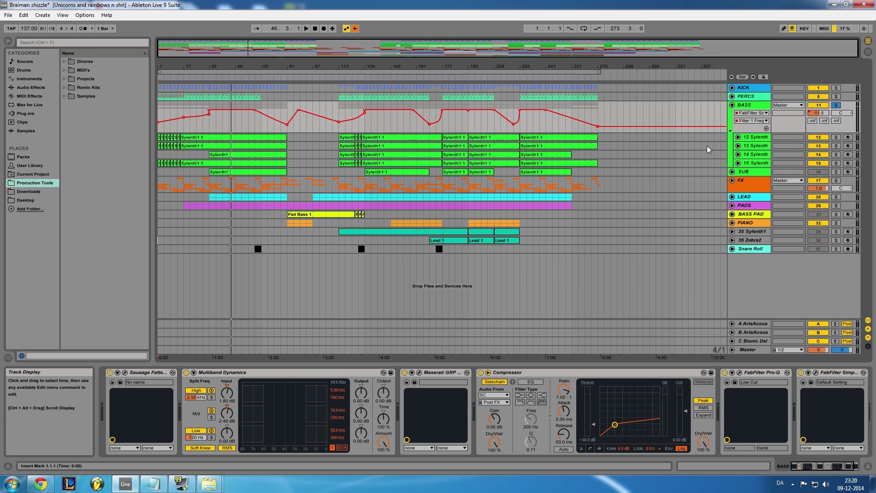
# - Solo Sylenth tracks 14 and 15 in the BASS group and audition them together from around bar 43
pyautogui.click(835, 154)
pyautogui.keyDown('ctrl'); pyautogui.click(835, 163); pyautogui.keyUp('ctrl')
pyautogui.press('space')
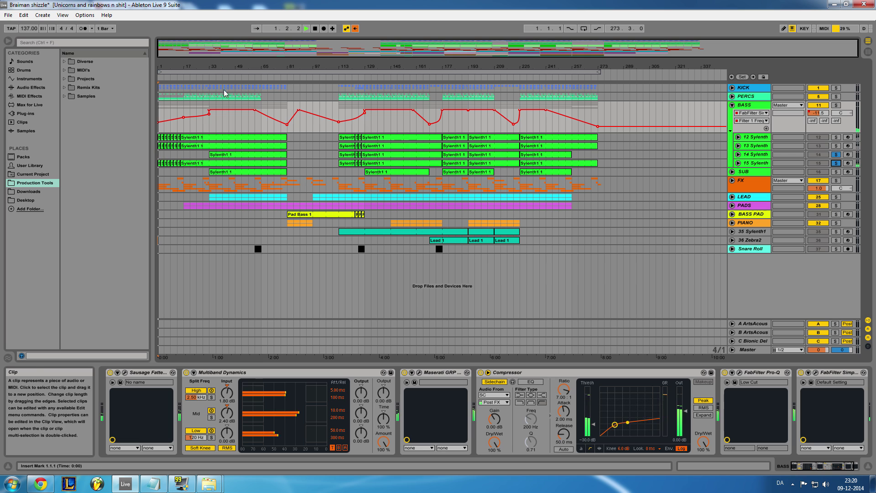
pyautogui.click(227, 274)
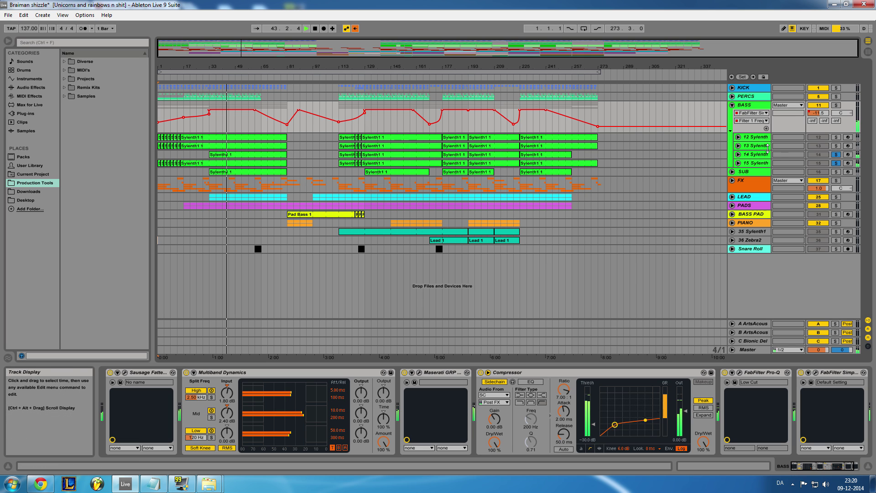
# - Switch the solo to Sylenth tracks 12 and 13 in the BASS group and audition those two layers together
pyautogui.click(836, 137)
pyautogui.press('space')
pyautogui.keyDown('ctrl'); pyautogui.click(836, 145); pyautogui.keyUp('ctrl')
pyautogui.press('space')
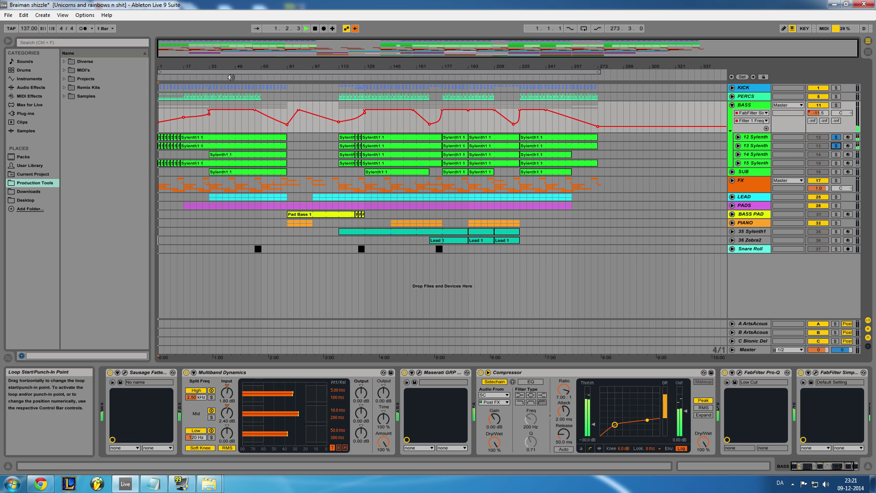
pyautogui.click(231, 77)
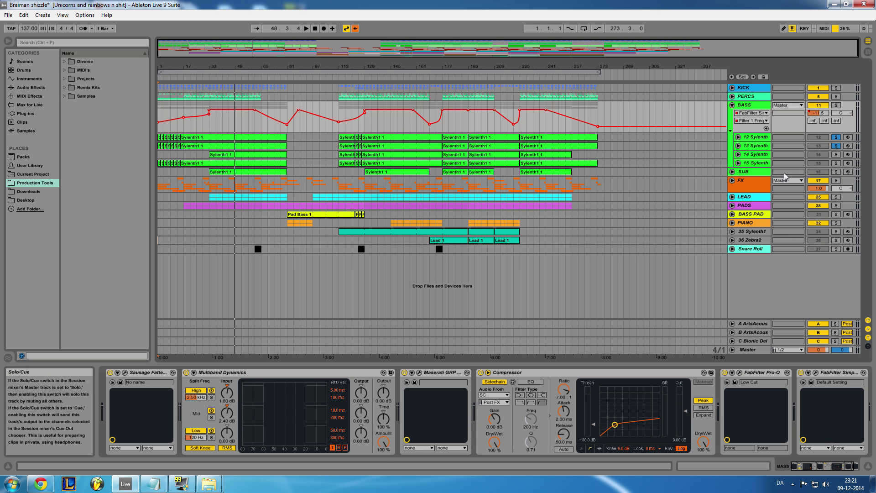
# - Unfold Sylenth track 15 and select the time range from bar 33 to bar 37 on it
pyautogui.click(755, 163)
pyautogui.click(737, 163)
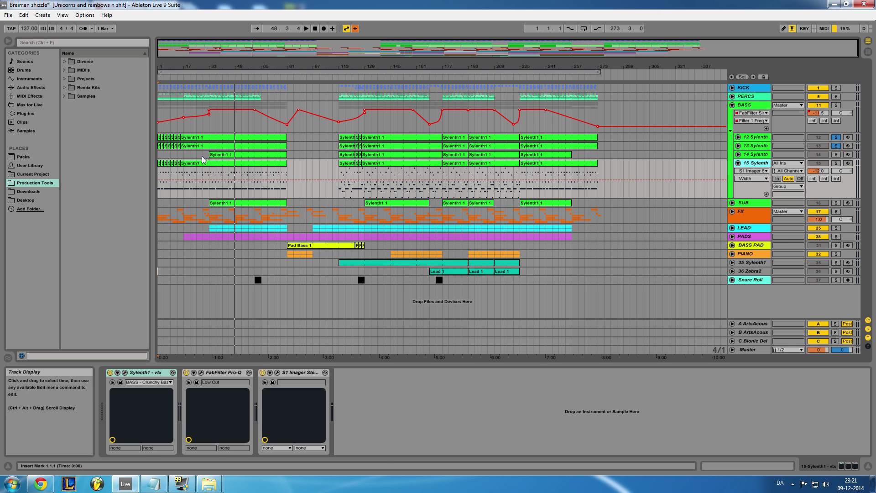
pyautogui.moveTo(274, 46)
pyautogui.mouseDown()
pyautogui.moveTo(280, 188)
pyautogui.moveTo(313, 192)
pyautogui.mouseUp()
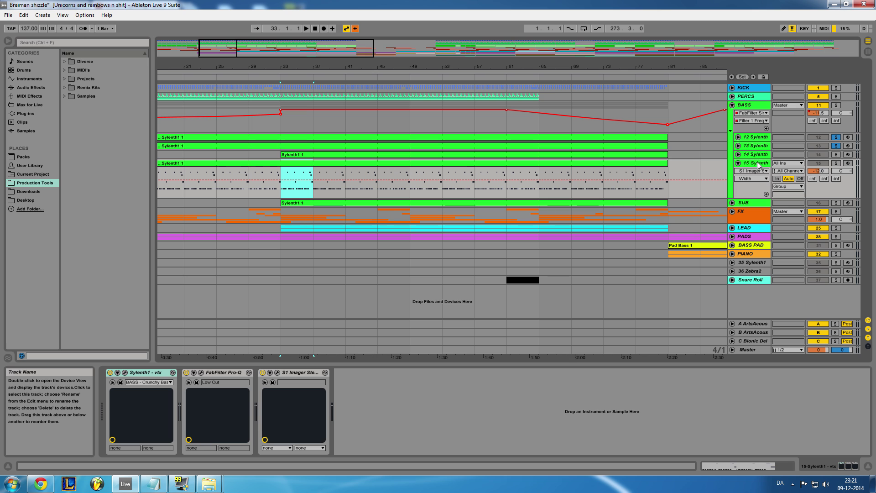
pyautogui.moveTo(350, 58); pyautogui.dragTo(665, 206)
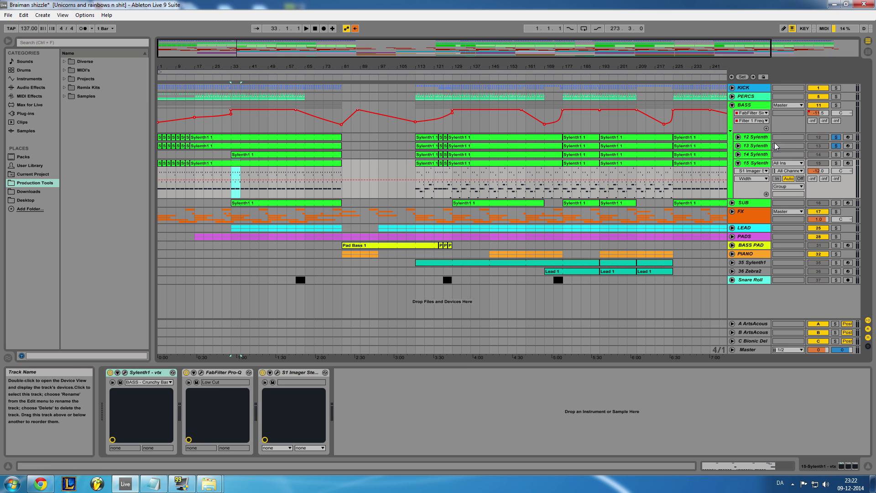
pyautogui.click(738, 146)
pyautogui.click(739, 146)
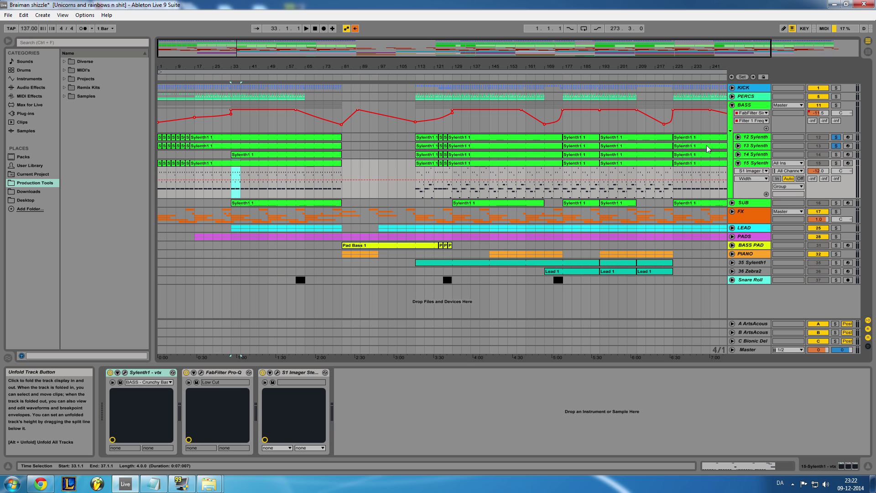
pyautogui.moveTo(222, 46); pyautogui.dragTo(222, 51)
pyautogui.moveTo(246, 87); pyautogui.dragTo(247, 63)
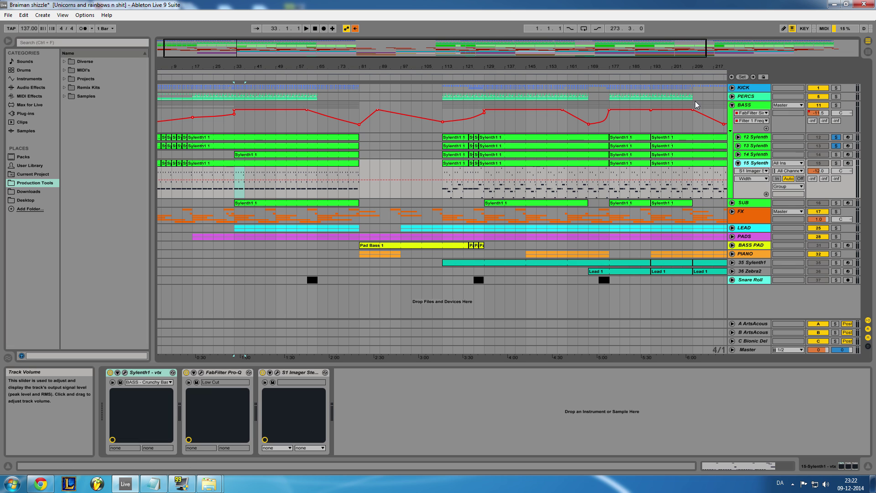
# - Clear the track solos for full-mix playback from bar 33, and fold Sylenth track 15 and the BASS group
pyautogui.click(835, 137)
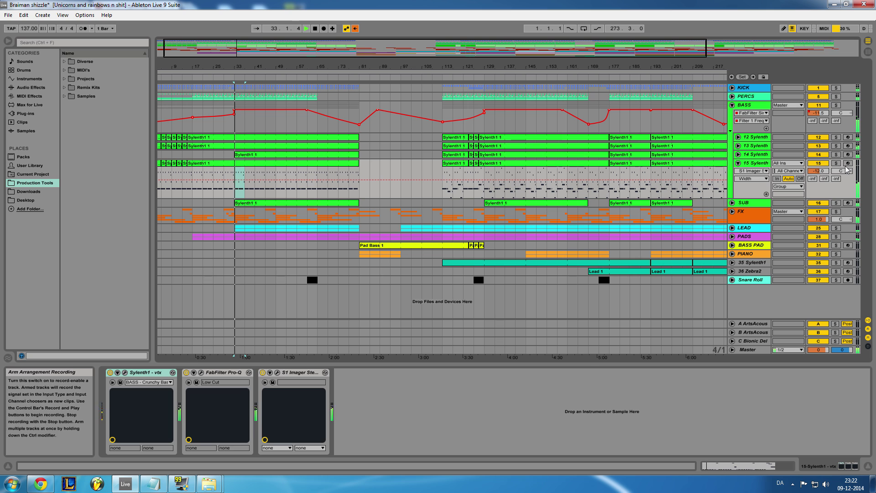
pyautogui.click(737, 163)
pyautogui.click(732, 105)
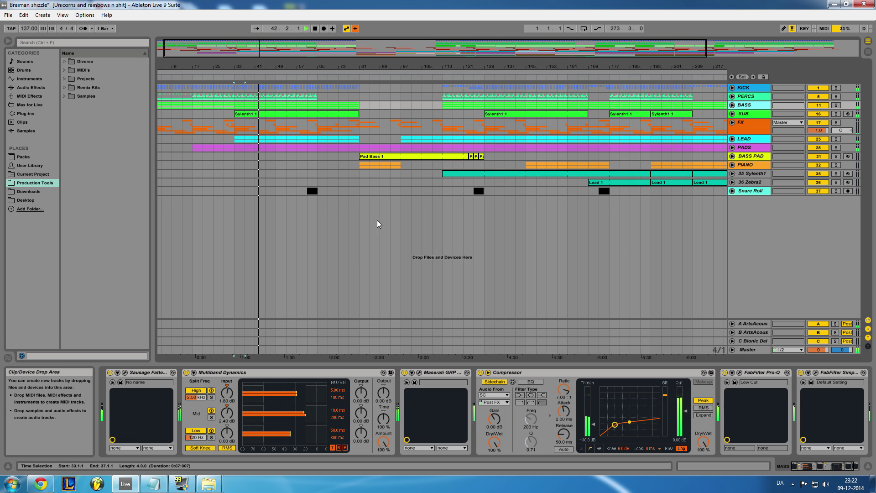
# - Audition the full arrangement by jumping playback to the first snare roll, just before the BASS PAD section, and the second and third snare rolls
pyautogui.click(308, 76)
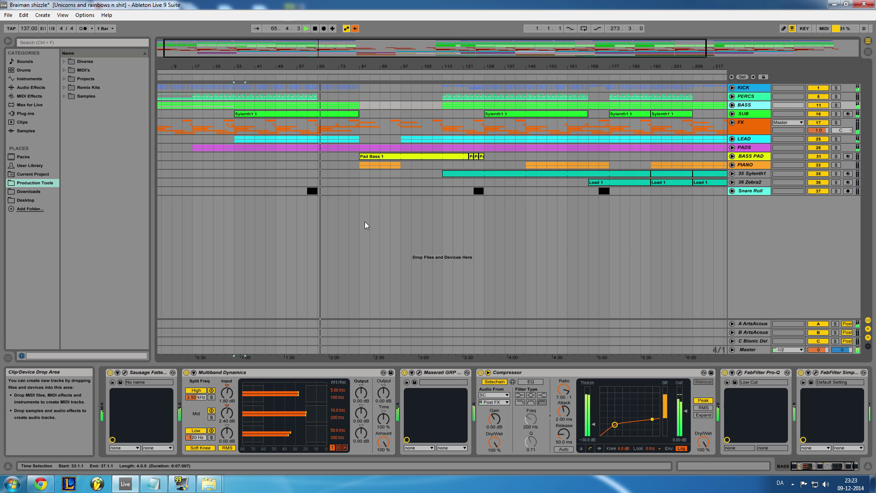
pyautogui.click(357, 78)
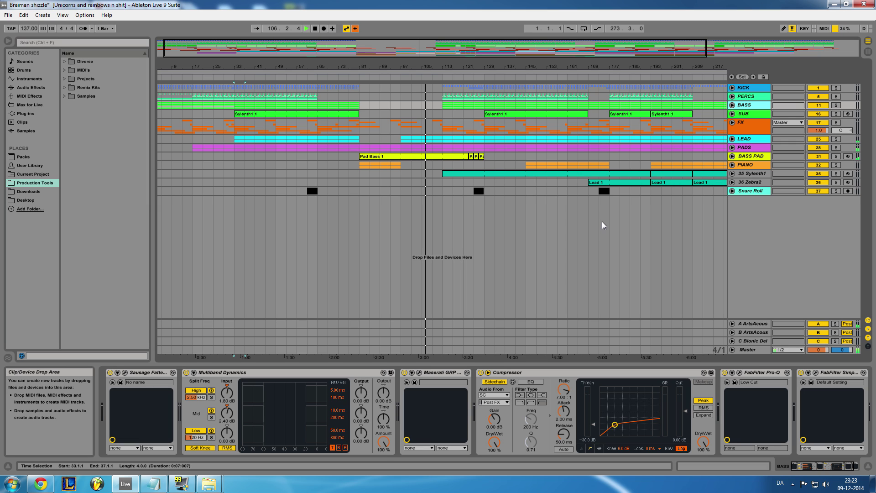
pyautogui.click(477, 81)
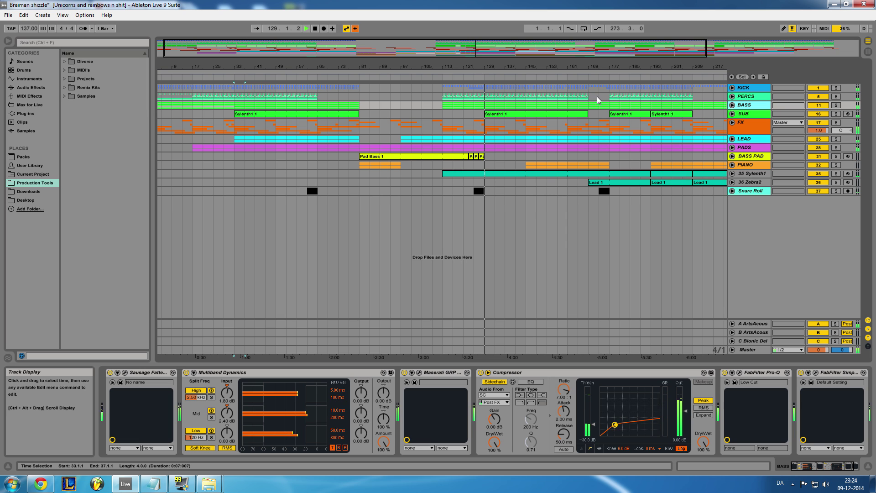
pyautogui.click(604, 77)
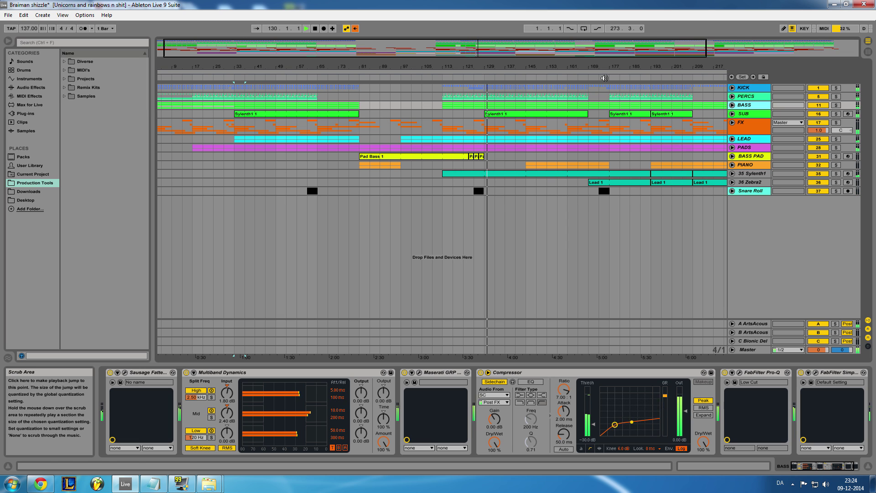
# - Solo and unfold track 36 Zebra2, and audition its Lead clips from the third snare roll with the overridden automation restored
pyautogui.click(749, 181)
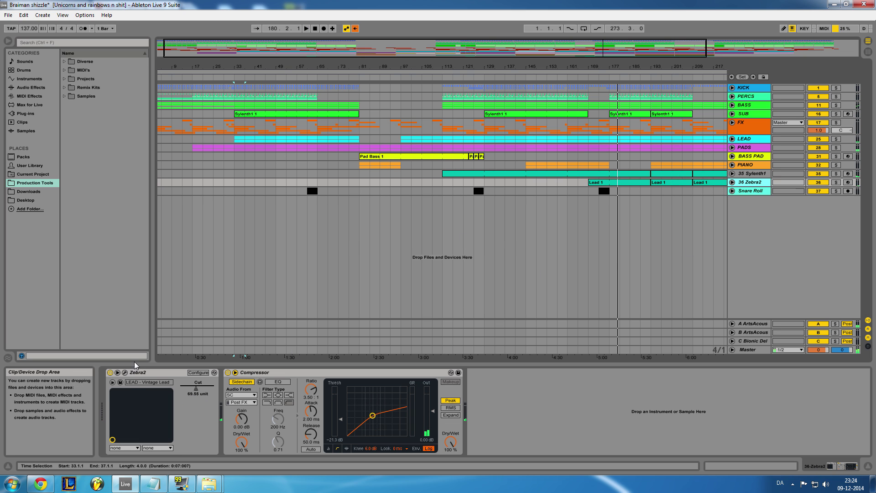
pyautogui.click(835, 182)
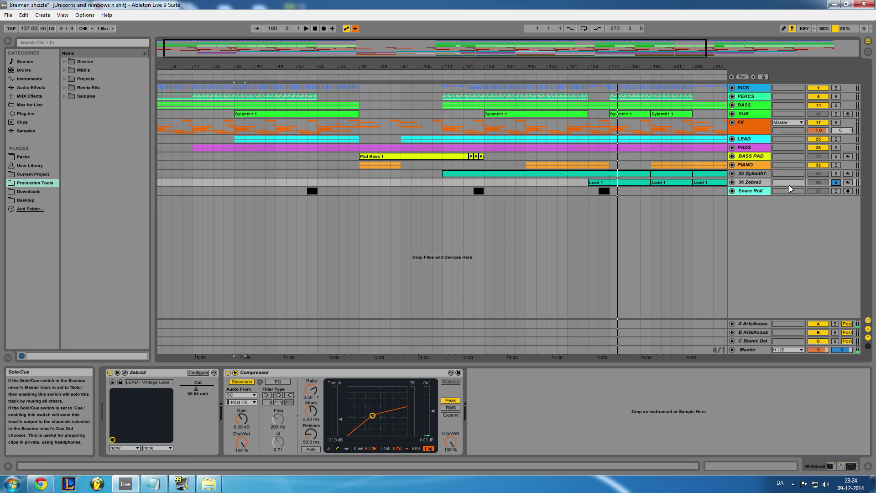
pyautogui.press('Right')
pyautogui.press('space')
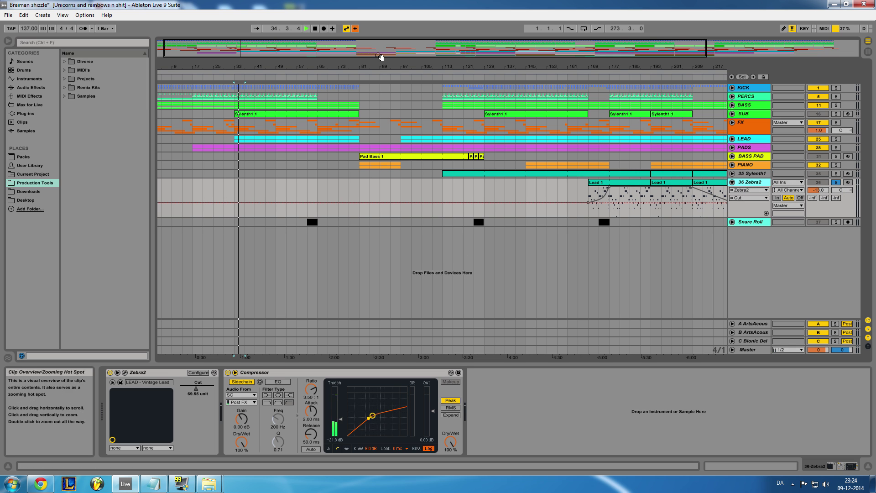
pyautogui.hscroll(5, 824, 192)
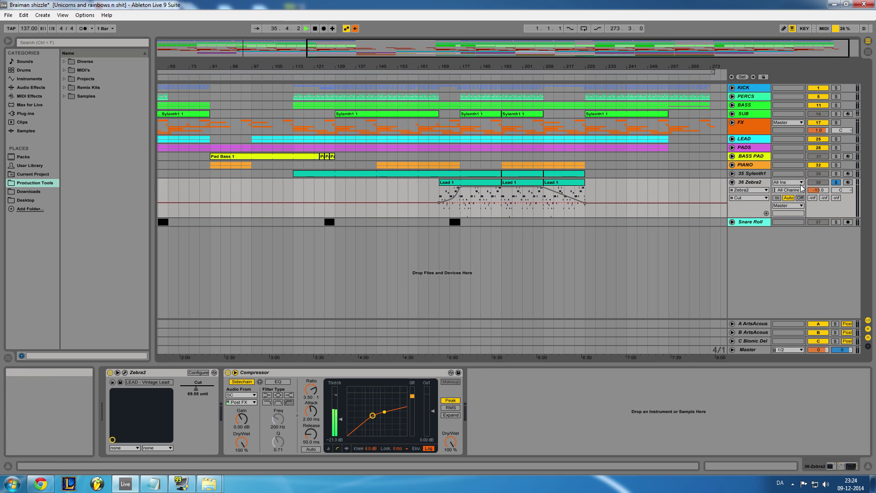
pyautogui.click(452, 73)
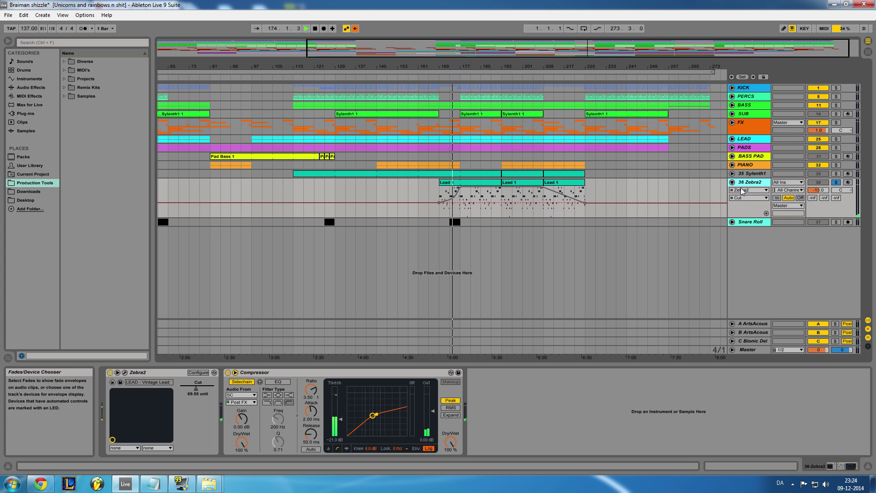
pyautogui.click(354, 29)
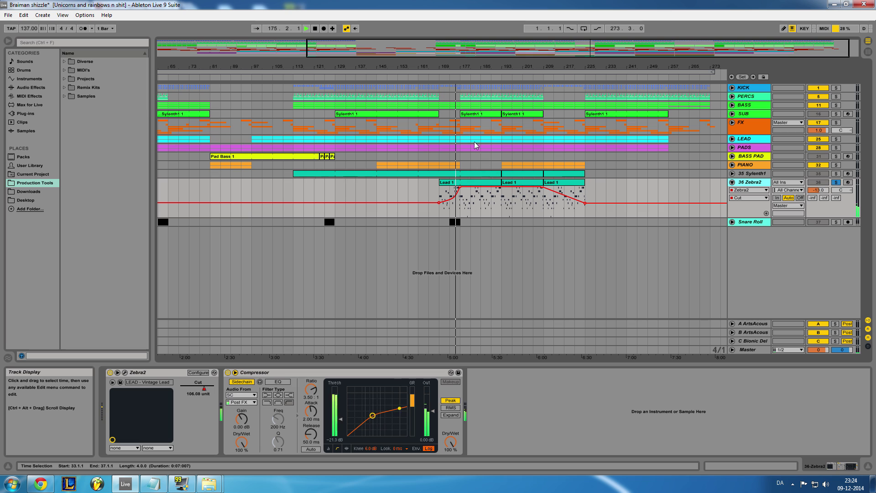
# - Clear the solo on track 36 Zebra2 for full-mix playback and fold the track
pyautogui.click(835, 182)
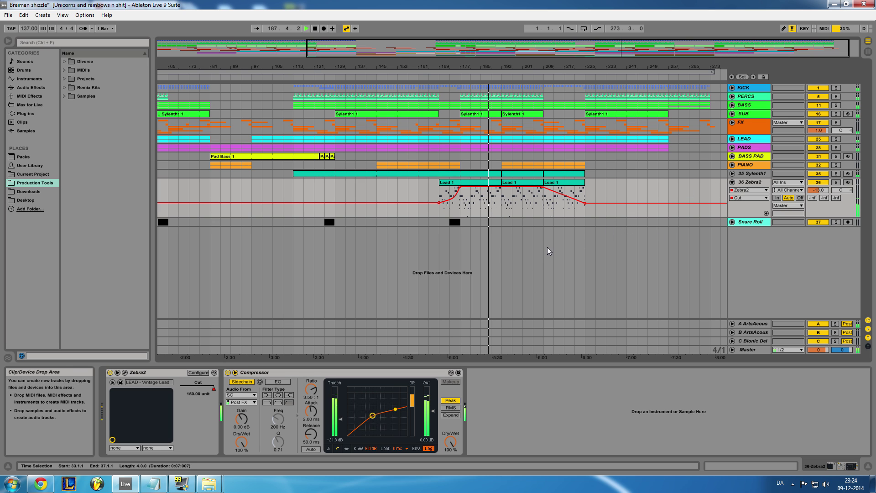
pyautogui.click(732, 182)
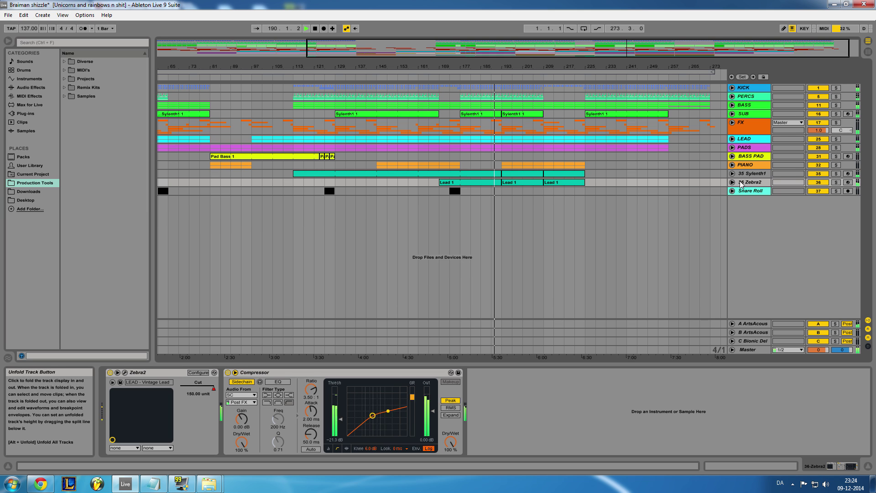
# - Briefly unfold track 35 Sylenth1 and the BASS PAD track to view their automation, and fold both again
pyautogui.click(732, 174)
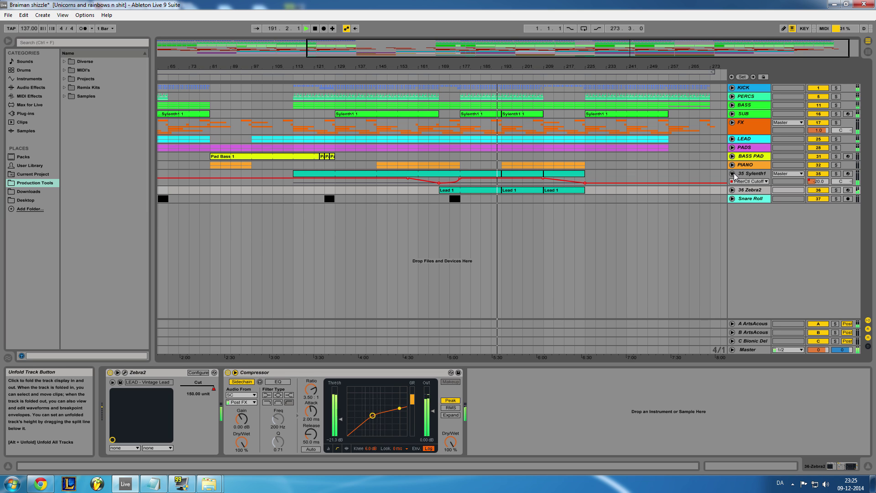
pyautogui.click(732, 174)
pyautogui.click(732, 156)
pyautogui.click(732, 156)
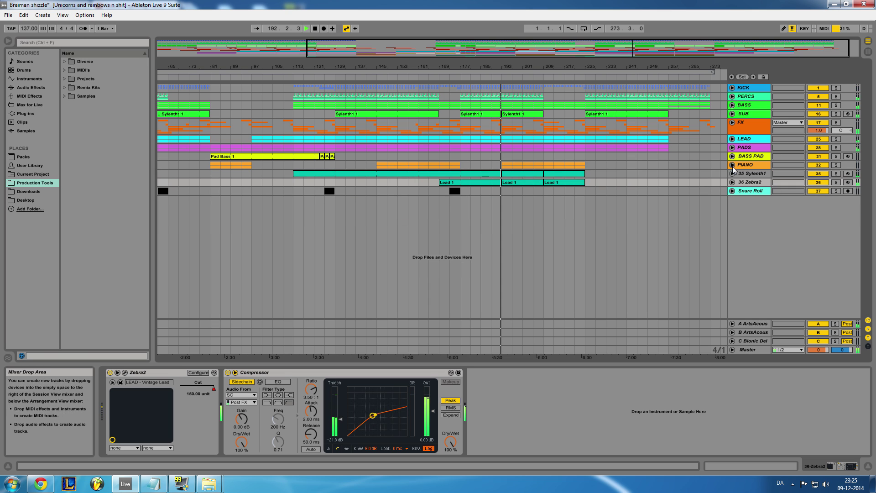
# - Unfold the PIANO group, stop playback, and place the insert mark at bar 97 on track 34 Nexus
pyautogui.click(732, 165)
pyautogui.press('space')
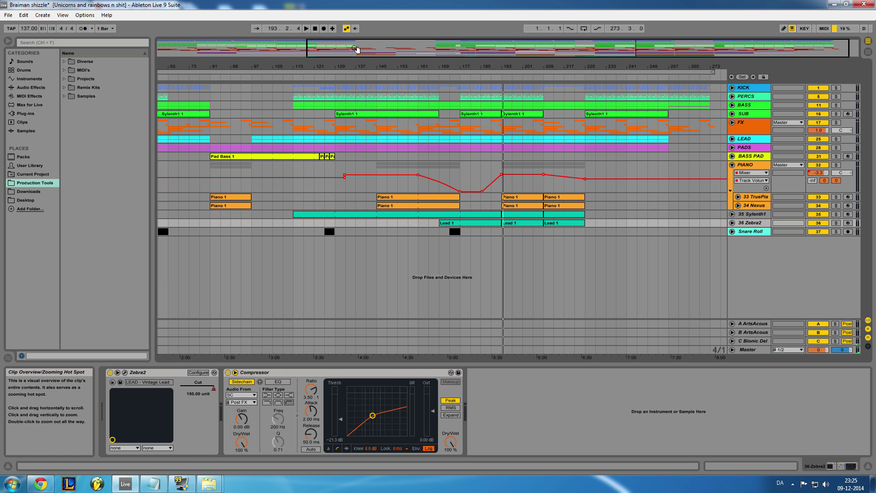
pyautogui.moveTo(356, 46); pyautogui.dragTo(301, 52)
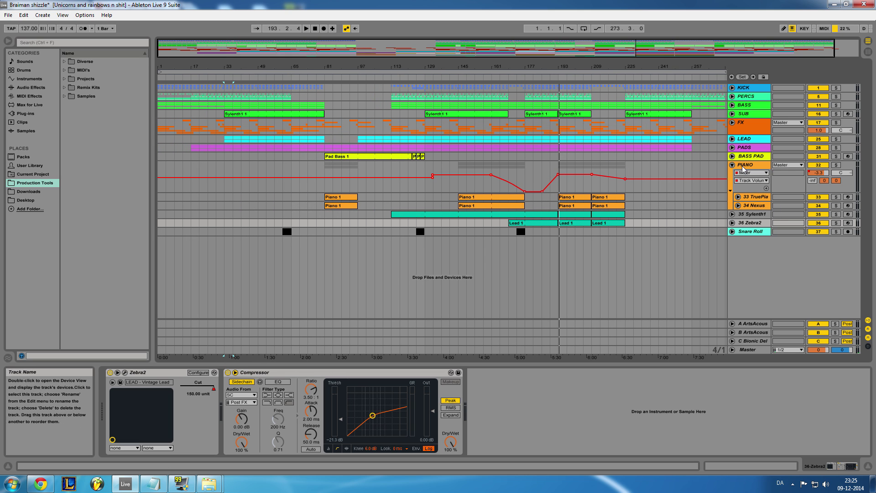
pyautogui.moveTo(423, 51); pyautogui.dragTo(363, 83)
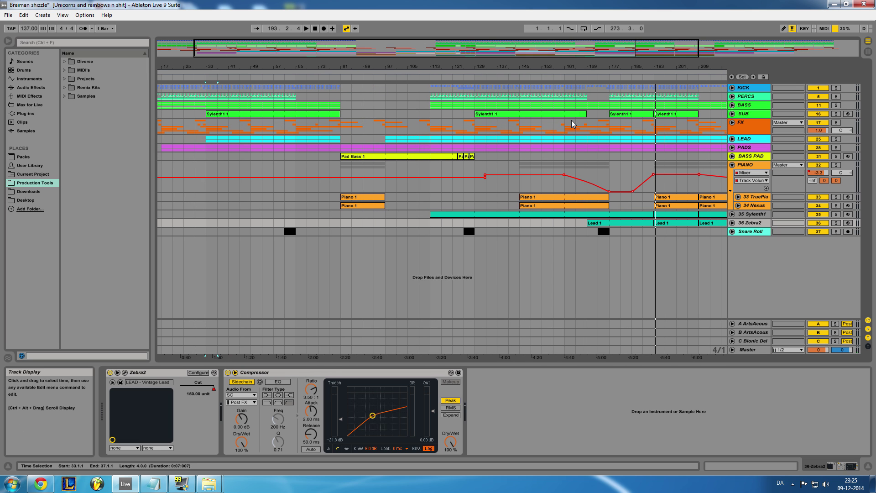
pyautogui.moveTo(429, 206)
pyautogui.mouseDown()
pyautogui.moveTo(387, 209)
pyautogui.moveTo(469, 206)
pyautogui.moveTo(387, 208)
pyautogui.mouseUp()
pyautogui.click(406, 204)
pyautogui.click(387, 208)
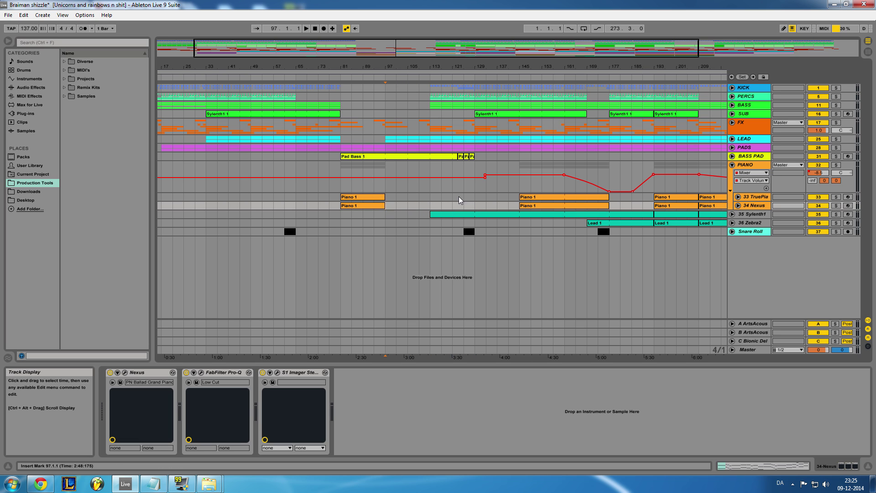
# - Show the PIANO group's own device chain and fold the group
pyautogui.click(744, 165)
pyautogui.click(731, 164)
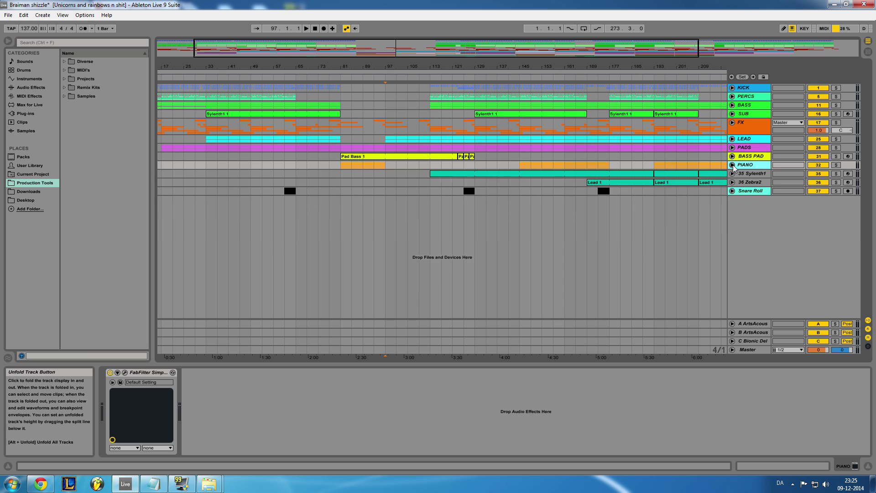
pyautogui.click(731, 165)
pyautogui.click(732, 165)
pyautogui.click(732, 165)
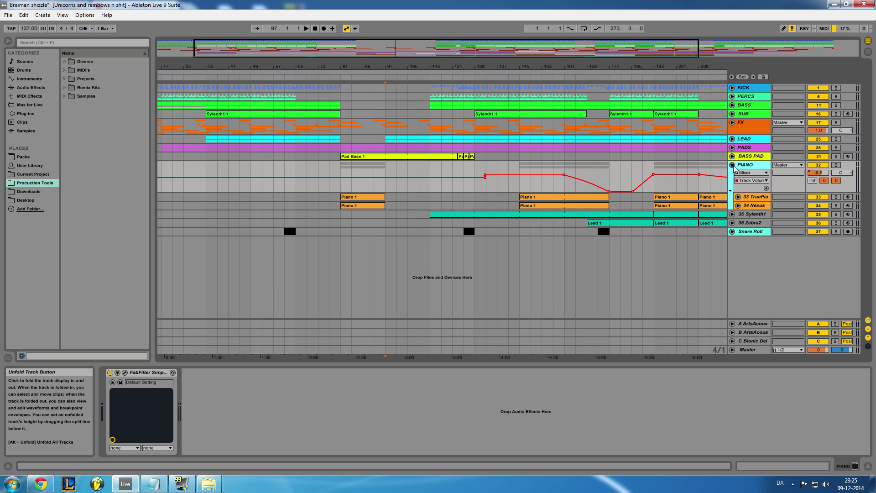
pyautogui.click(732, 165)
# - Examine the section after bar 81 up close, and briefly unfold the FX group to view its audio tracks
pyautogui.scroll(5, 401, 95)
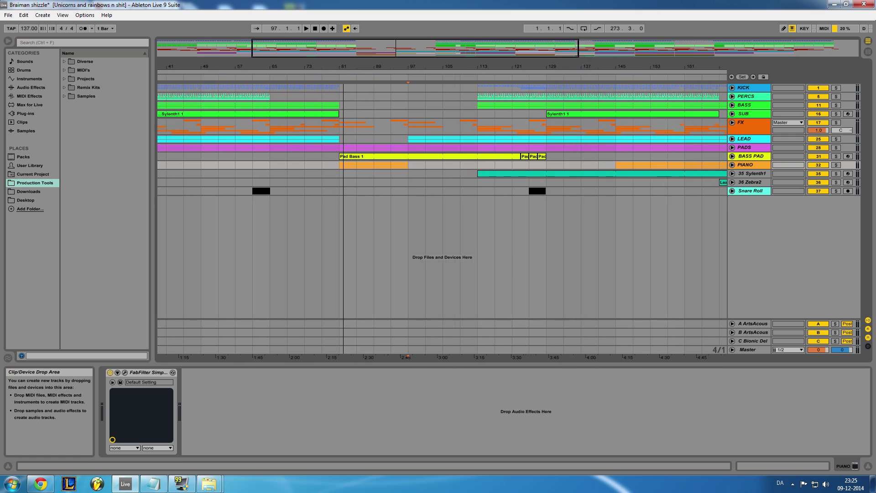
pyautogui.scroll(5, 325, 95)
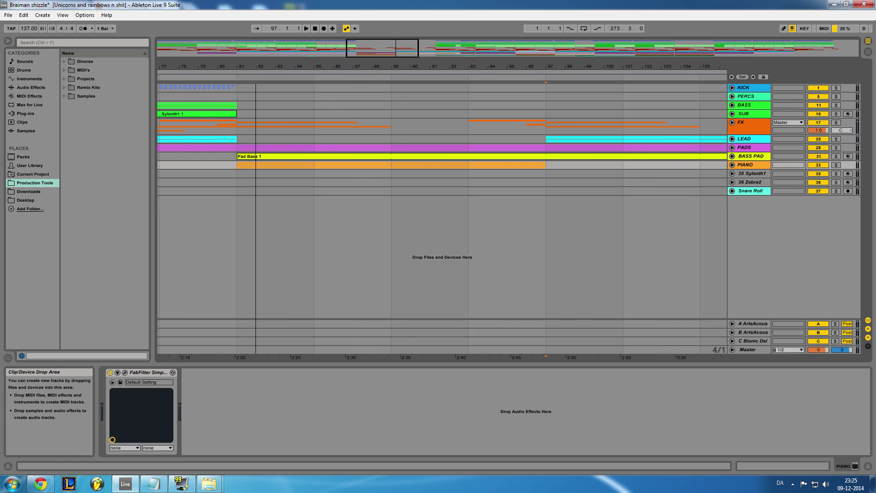
pyautogui.scroll(-10, 442, 87)
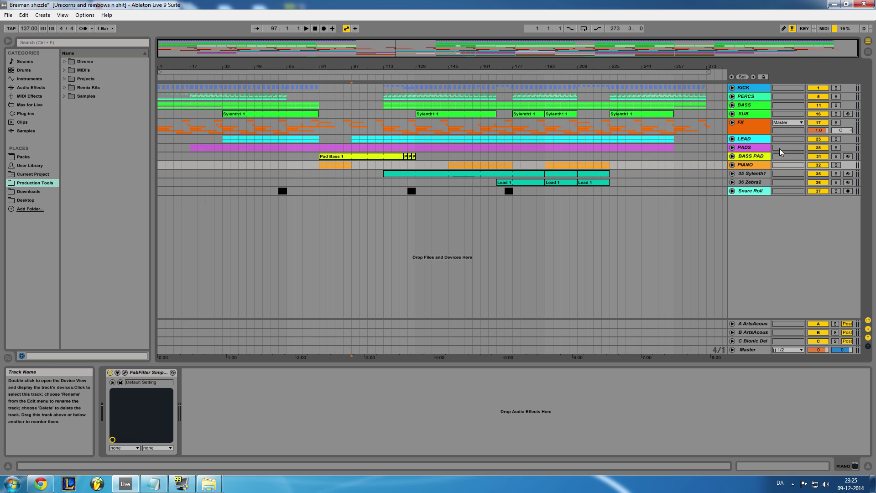
pyautogui.click(732, 122)
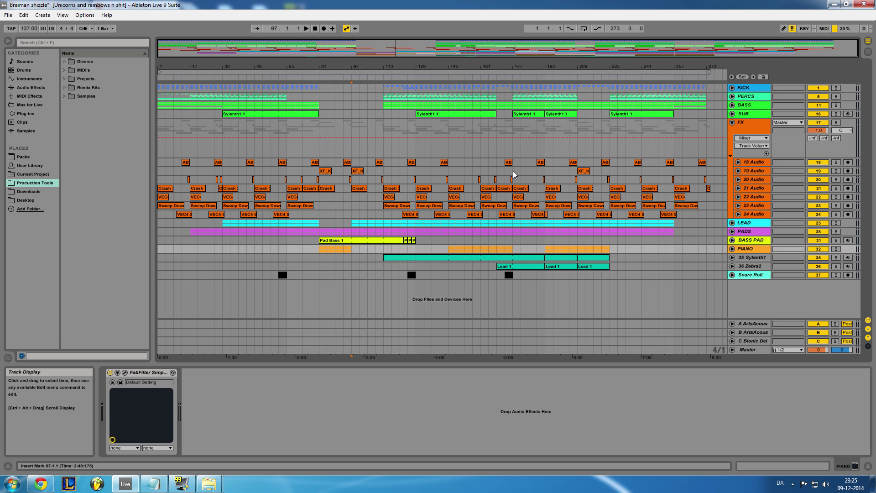
pyautogui.click(732, 122)
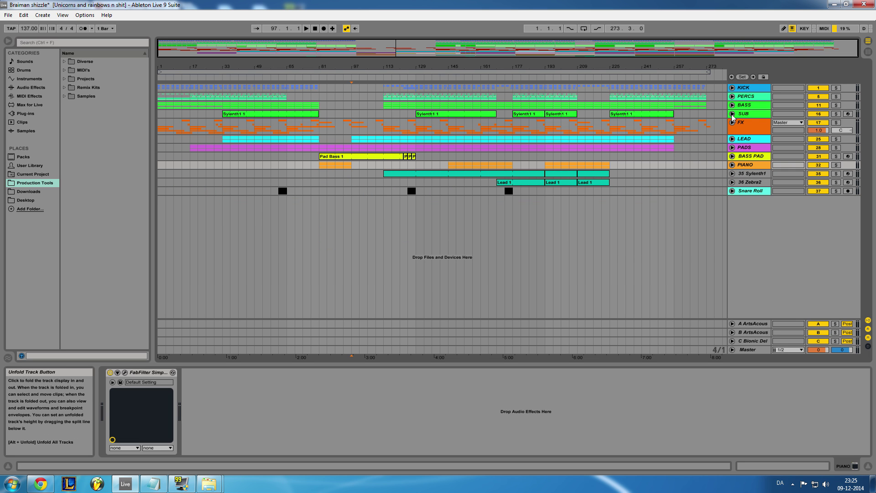
# - Unfold the BASS group and show the device chain of Sylenth track 12
pyautogui.click(732, 105)
pyautogui.moveTo(279, 52)
pyautogui.mouseDown()
pyautogui.moveTo(280, 68)
pyautogui.moveTo(279, 50)
pyautogui.mouseUp()
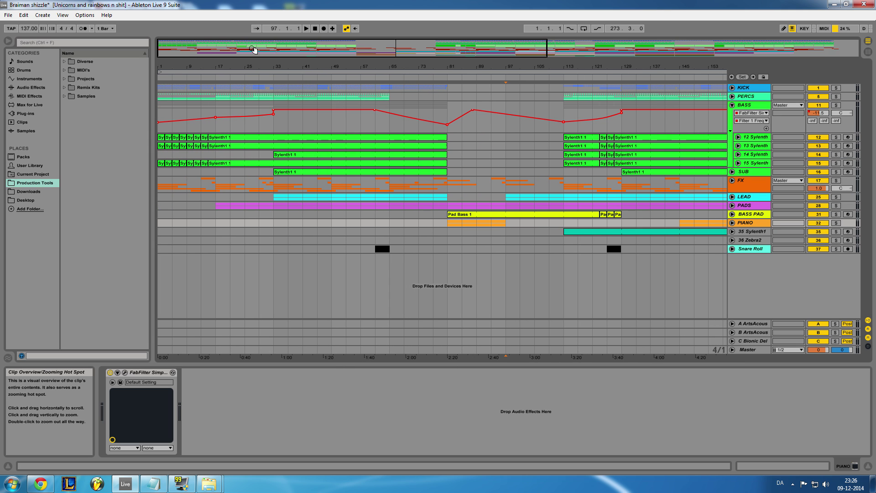
pyautogui.click(750, 138)
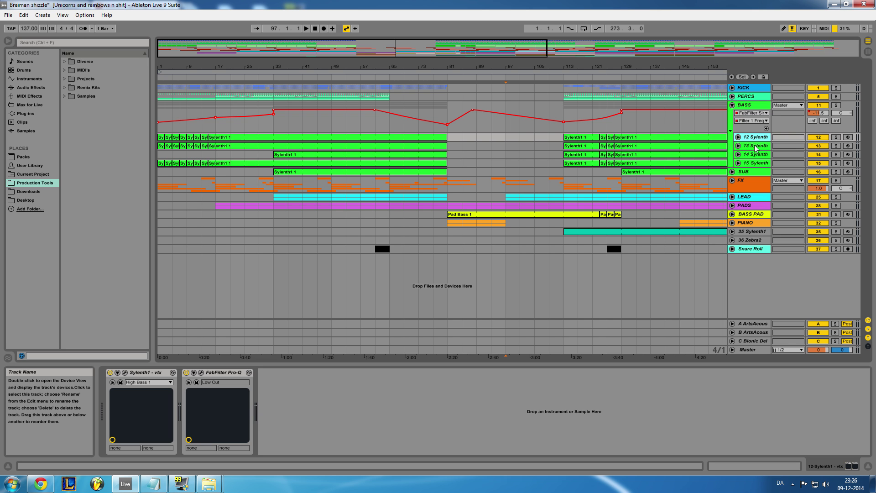
pyautogui.moveTo(354, 67); pyautogui.dragTo(364, 51)
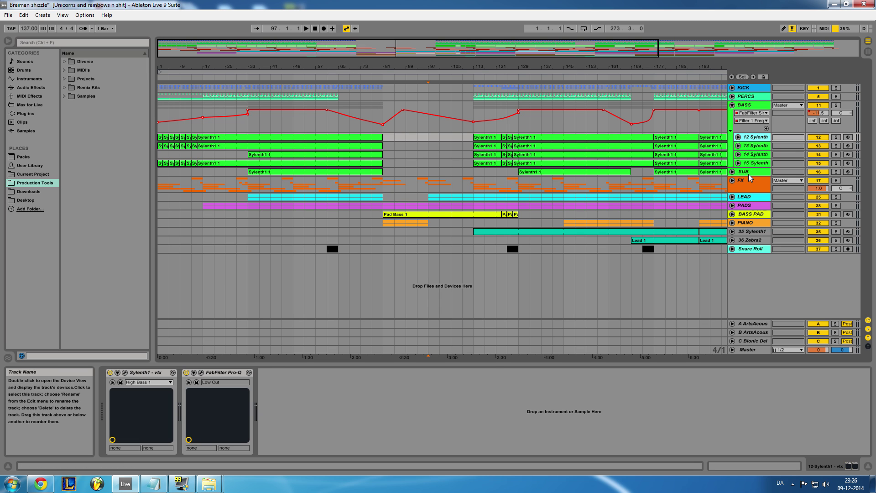
pyautogui.click(748, 173)
pyautogui.click(755, 139)
# - Loop eight bars from bar 33 and play Sylenth track 12 soloed
pyautogui.moveTo(319, 69); pyautogui.dragTo(456, 69)
pyautogui.moveTo(698, 70); pyautogui.dragTo(587, 47)
pyautogui.click(583, 28)
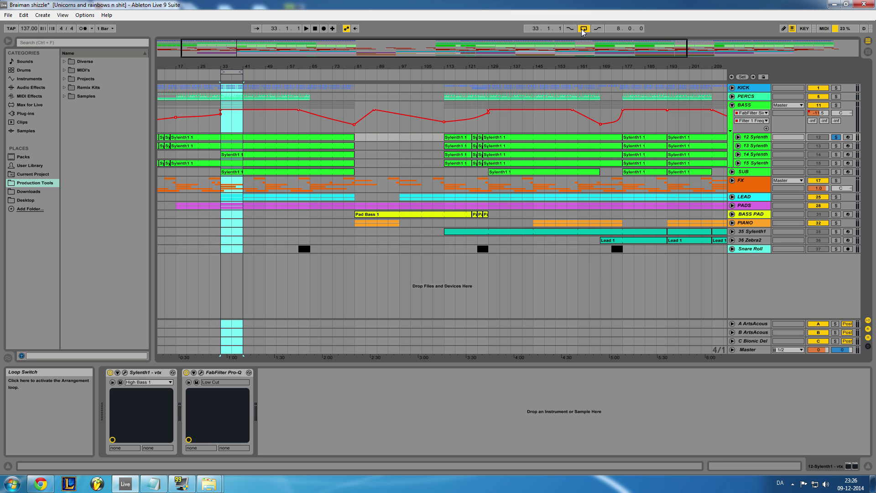
pyautogui.click(306, 28)
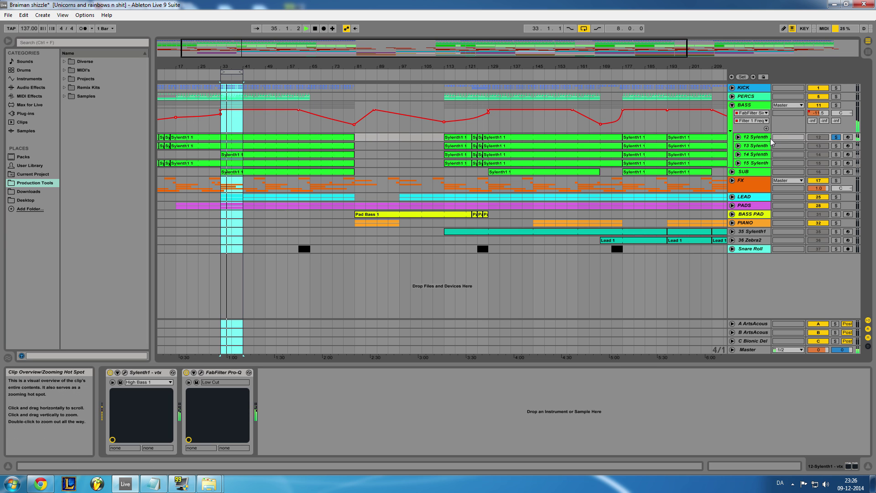
# - Unfold Sylenth track 12, view the MIDI notes of its long clip, and return to the track's device chain
pyautogui.press('a')
pyautogui.click(280, 137)
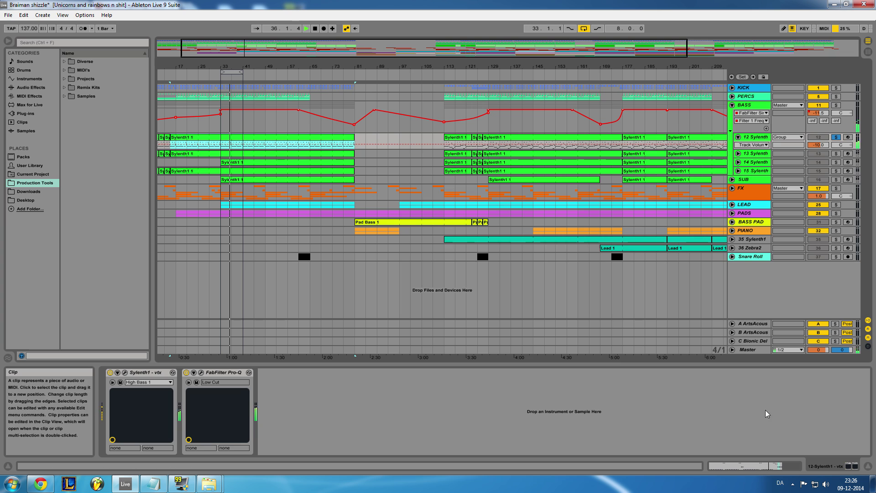
pyautogui.doubleClick(281, 136)
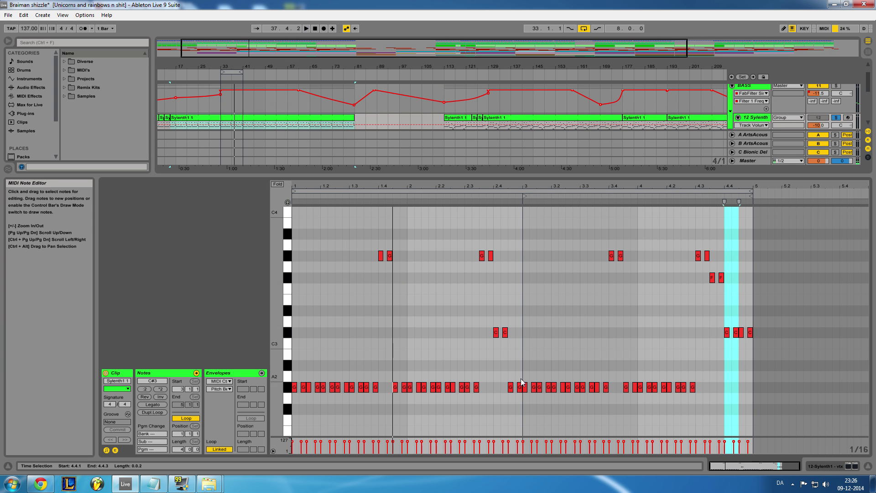
pyautogui.moveTo(753, 465)
pyautogui.mouseDown()
pyautogui.moveTo(739, 479)
pyautogui.moveTo(739, 468)
pyautogui.mouseUp()
pyautogui.hotkey('shift', 'Tab')
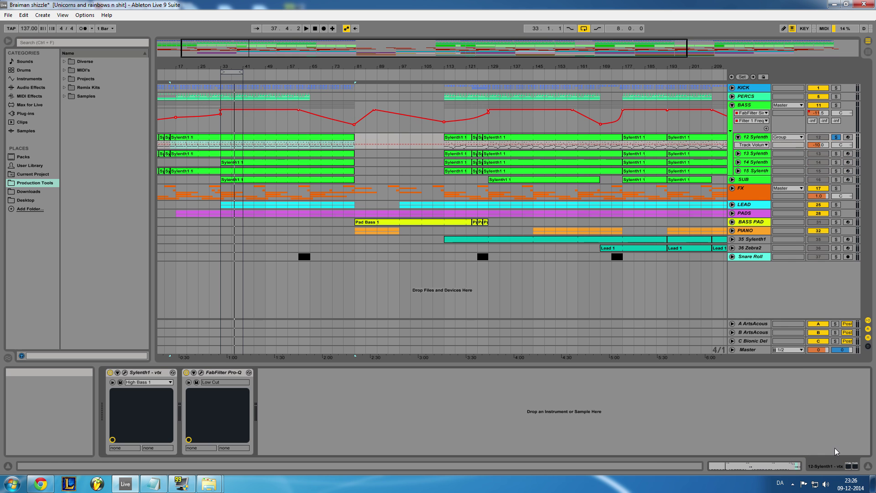
# - Open the Sylenth1 plug-in window with the High Bass 1 preset and move it higher over the arrangement
pyautogui.click(130, 372)
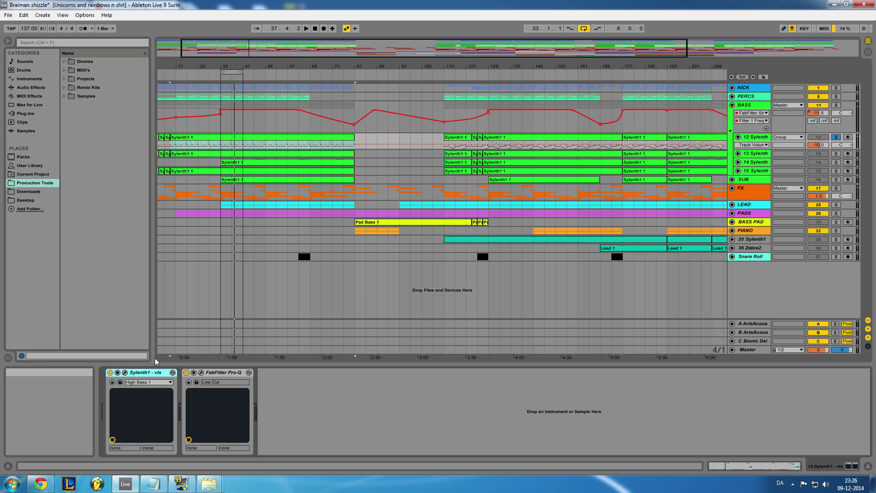
pyautogui.click(125, 372)
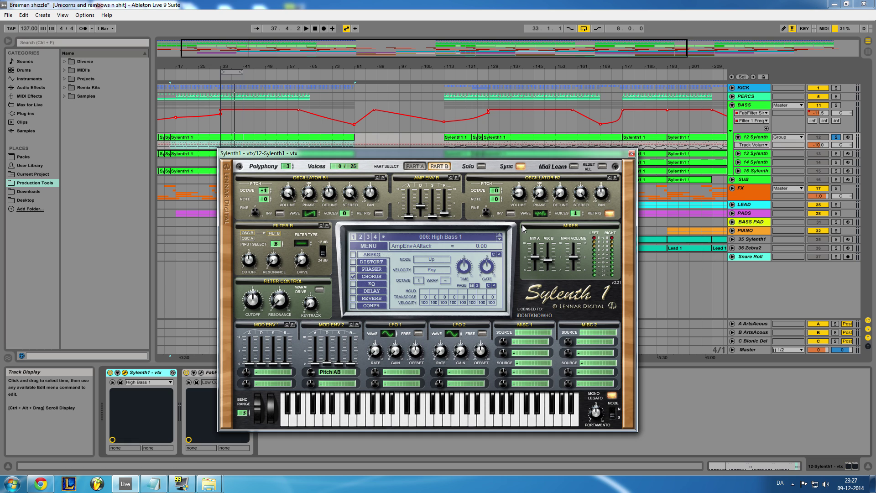
pyautogui.moveTo(443, 150); pyautogui.dragTo(456, 120)
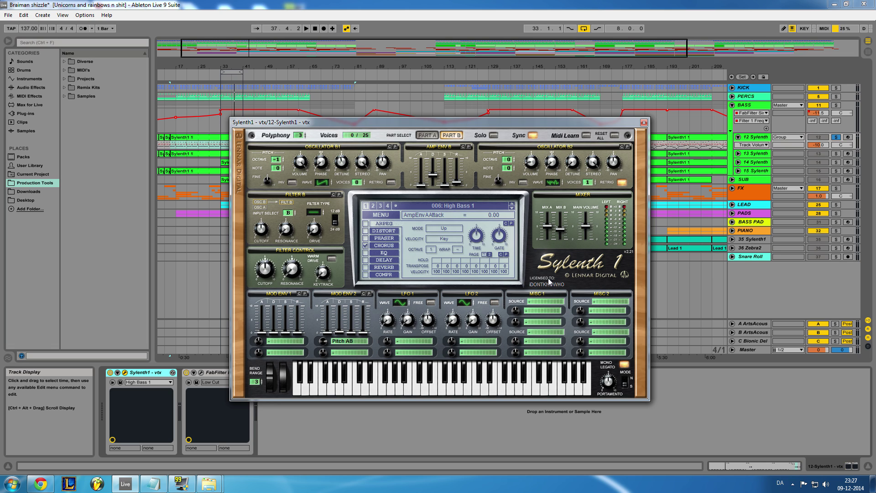
# - Close and reopen the Sylenth1 plug-in window of track 12, and select Part B of the patch
pyautogui.click(644, 122)
pyautogui.press('+')
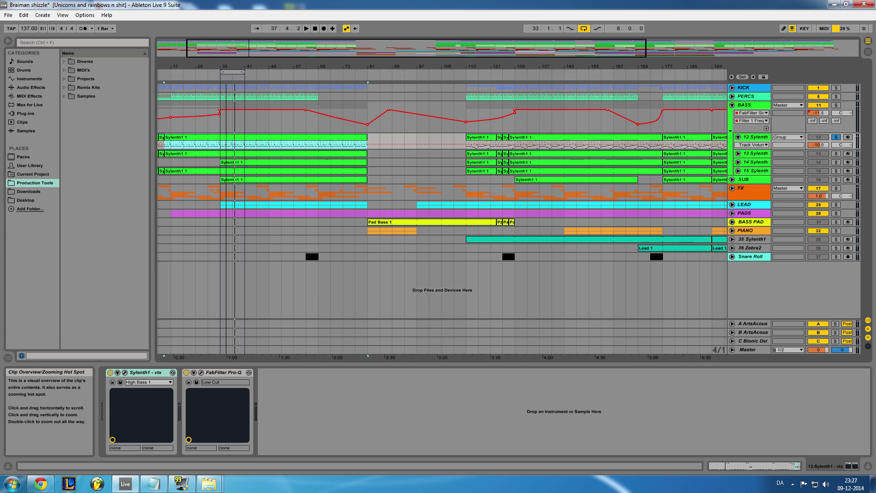
pyautogui.hotkey('ctrl', 'alt', 'p')
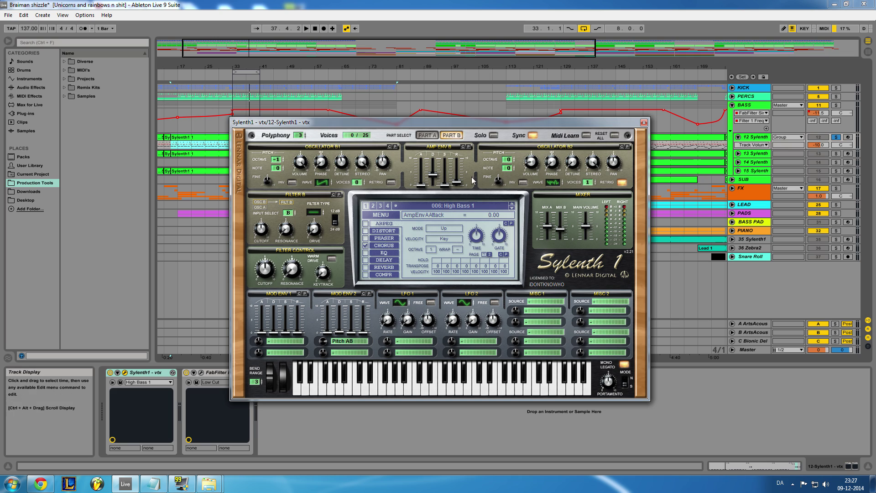
pyautogui.click(450, 135)
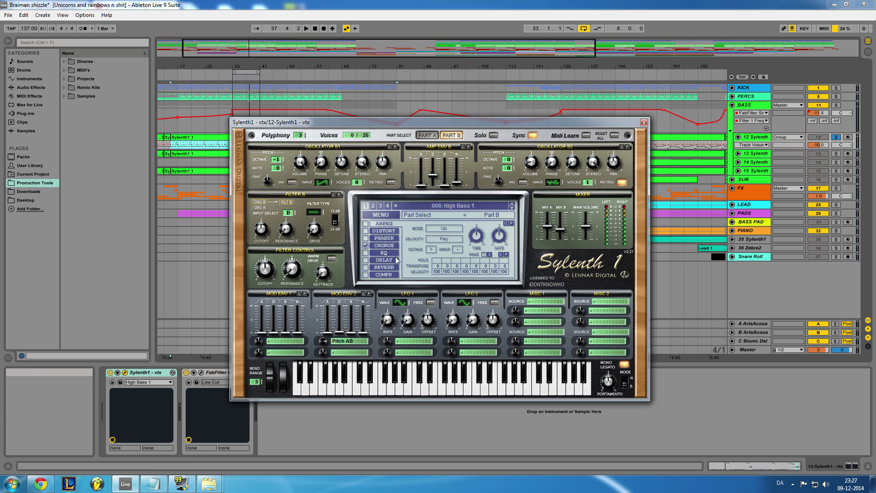
# - Compare Part A and Part B of the High Bass 1 patch on track 12, and close the Sylenth1 window
pyautogui.click(428, 135)
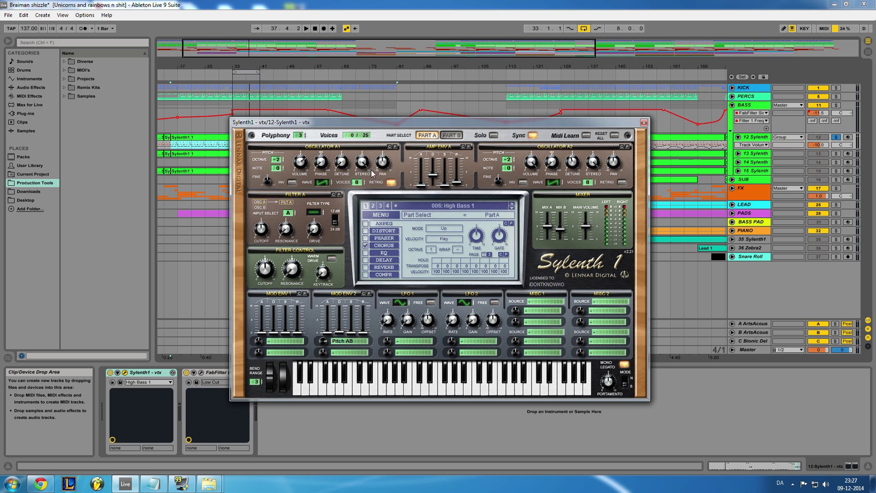
pyautogui.click(451, 135)
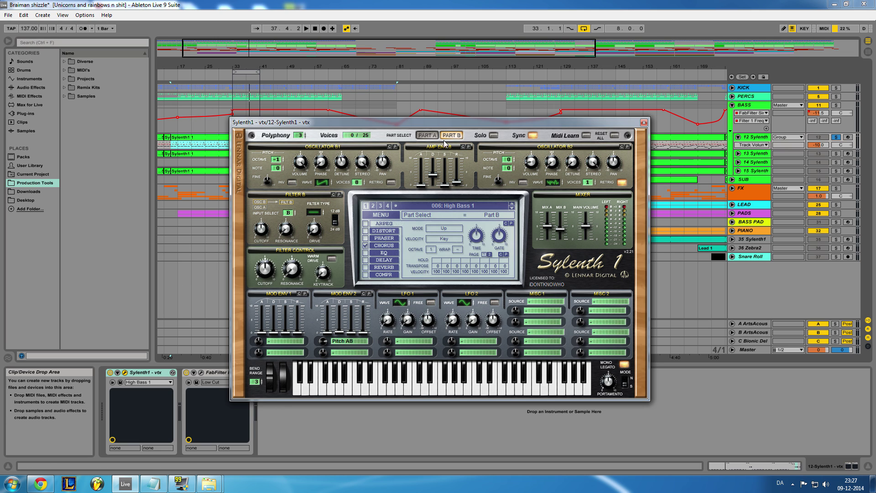
pyautogui.click(552, 182)
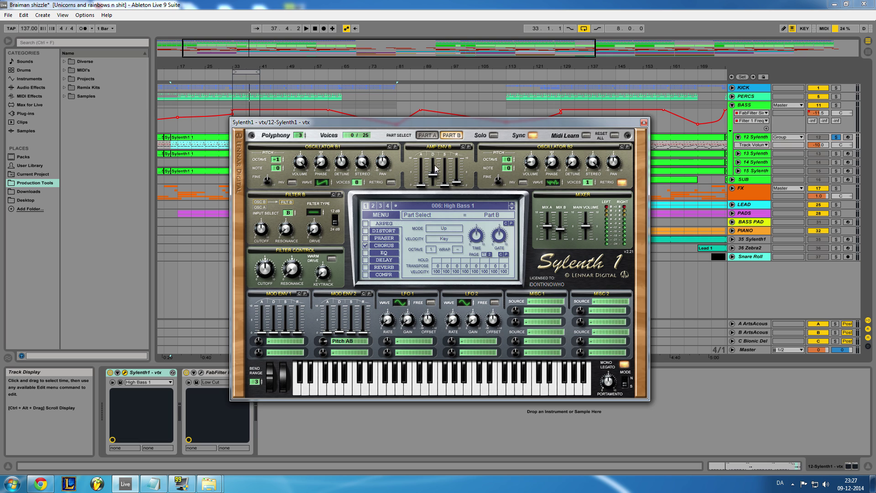
pyautogui.click(643, 122)
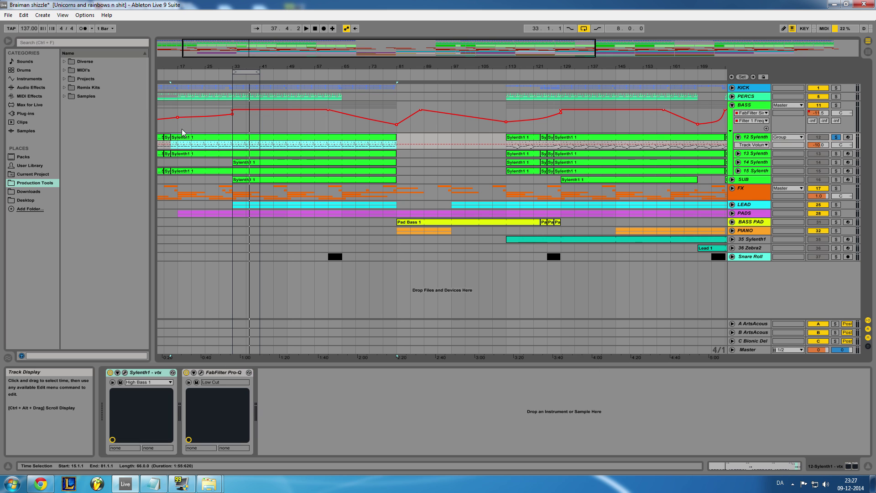
# - Open the FabFilter Pro-Q of track 12, inspect its low-frequency boost and band 3 cut, and close it
pyautogui.click(201, 372)
pyautogui.moveTo(337, 250); pyautogui.dragTo(336, 239)
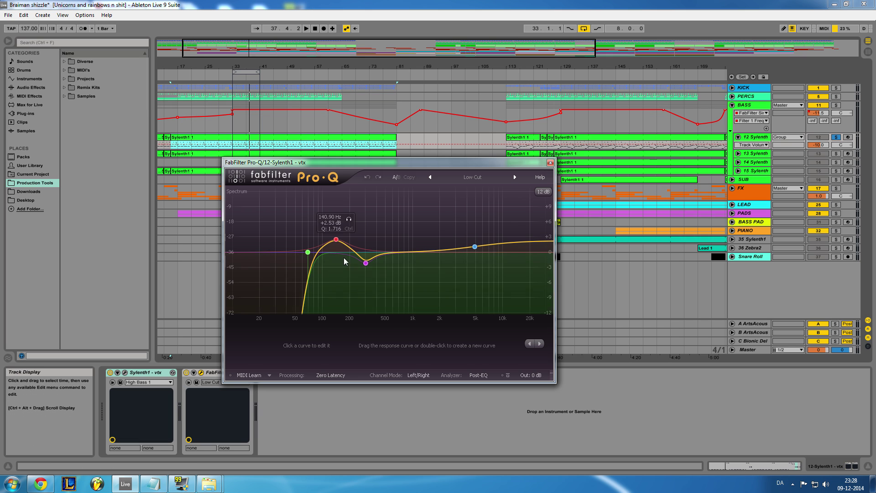
pyautogui.click(365, 264)
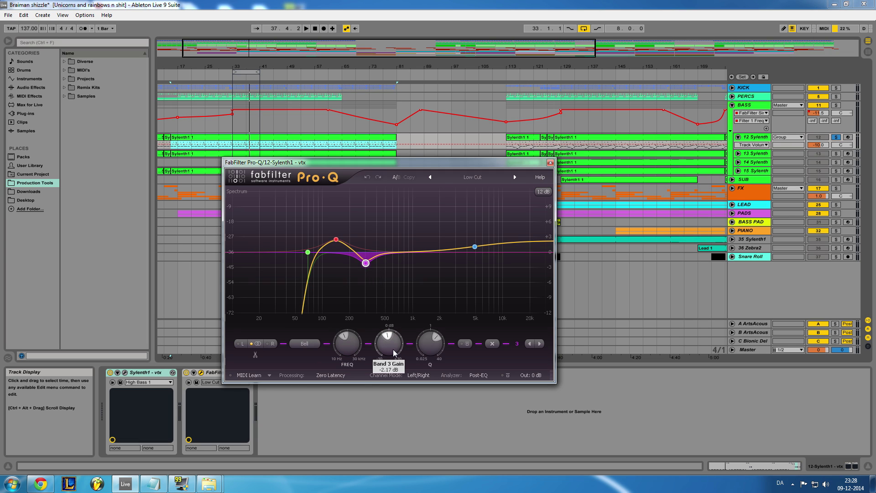
pyautogui.moveTo(367, 264)
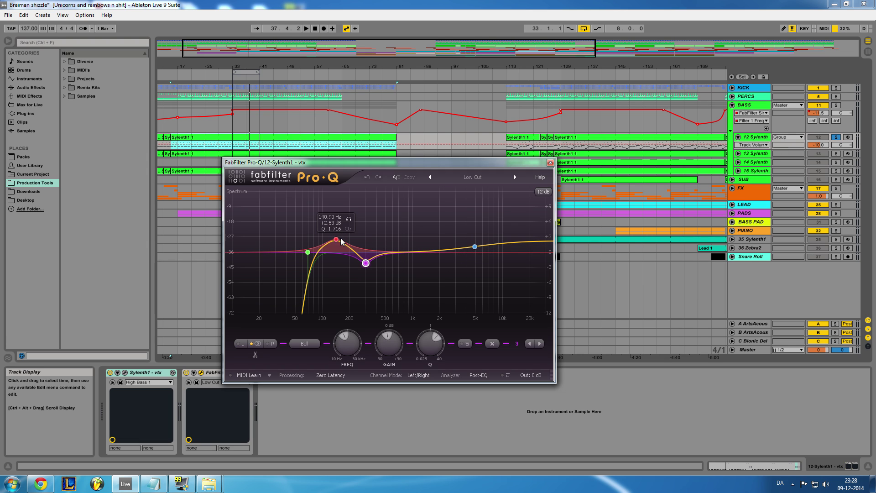
pyautogui.click(550, 162)
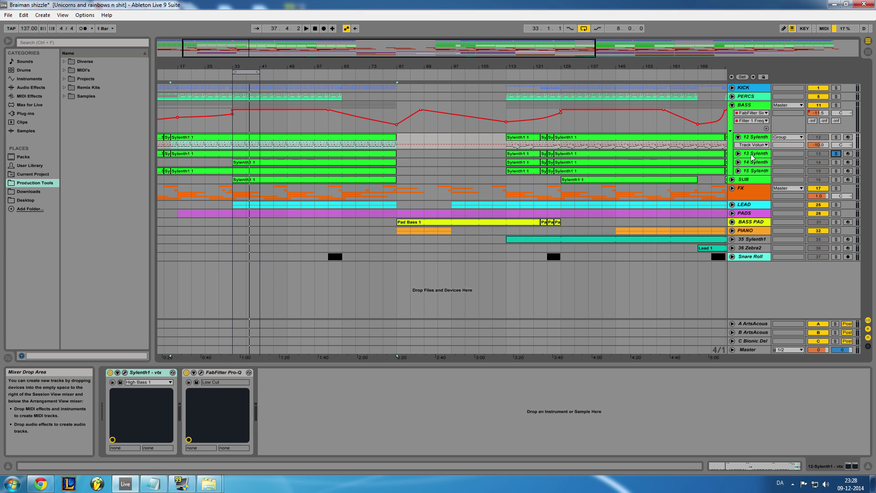
# - Unfold Sylenth track 13 and play it soloed from bar 33
pyautogui.click(738, 153)
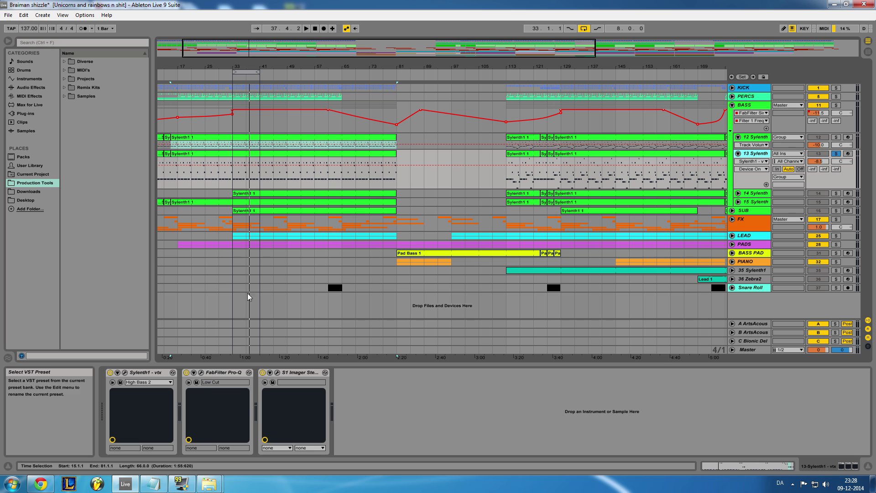
pyautogui.click(233, 77)
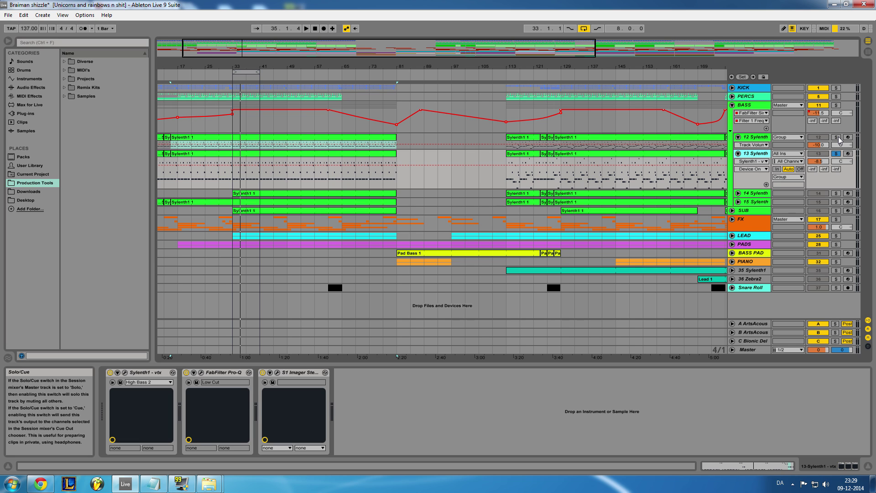
# - Return to Sylenth track 12, recheck the curve in its FabFilter Pro-Q, and close the plug-in window
pyautogui.click(759, 141)
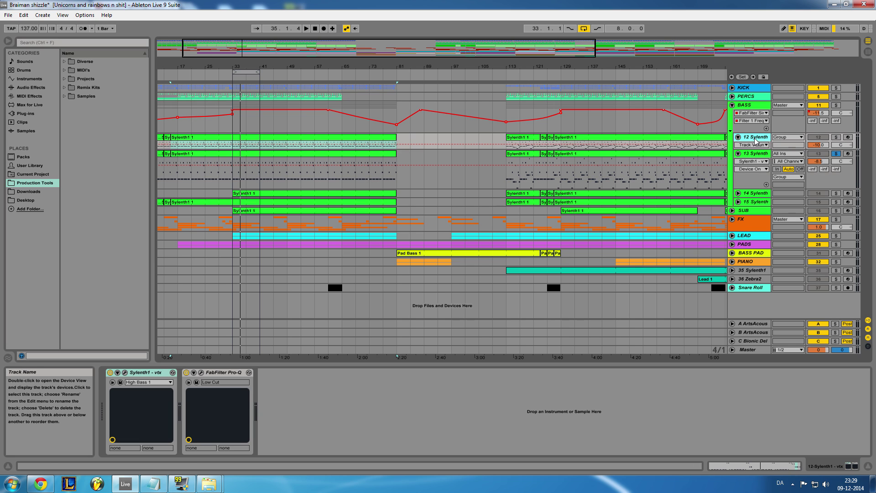
pyautogui.click(201, 372)
pyautogui.moveTo(362, 260)
pyautogui.mouseDown()
pyautogui.moveTo(362, 248)
pyautogui.moveTo(363, 260)
pyautogui.mouseUp()
pyautogui.click(558, 157)
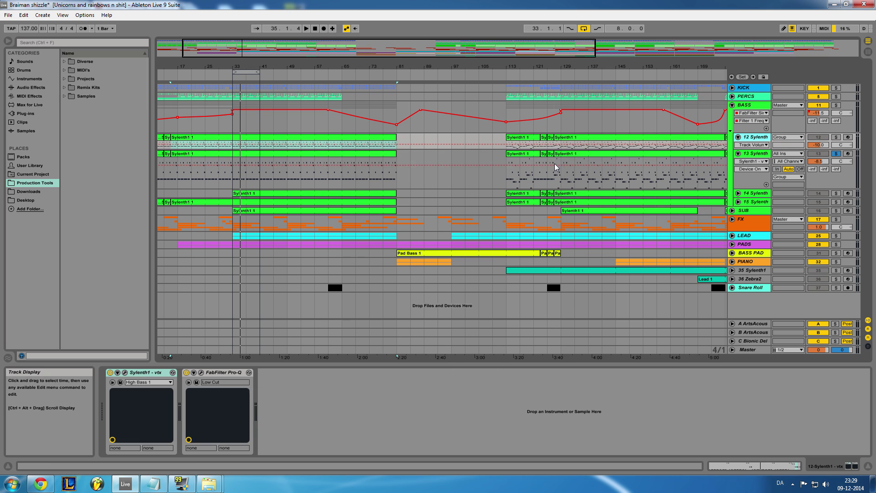
# - Select Sylenth track 13, examine the low cut and bell bands in its FabFilter Pro-Q, and close the window
pyautogui.click(766, 155)
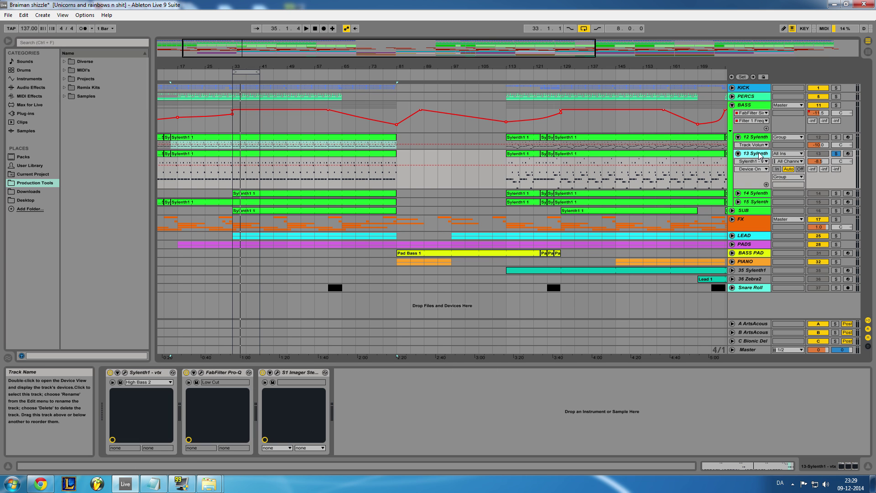
pyautogui.click(202, 373)
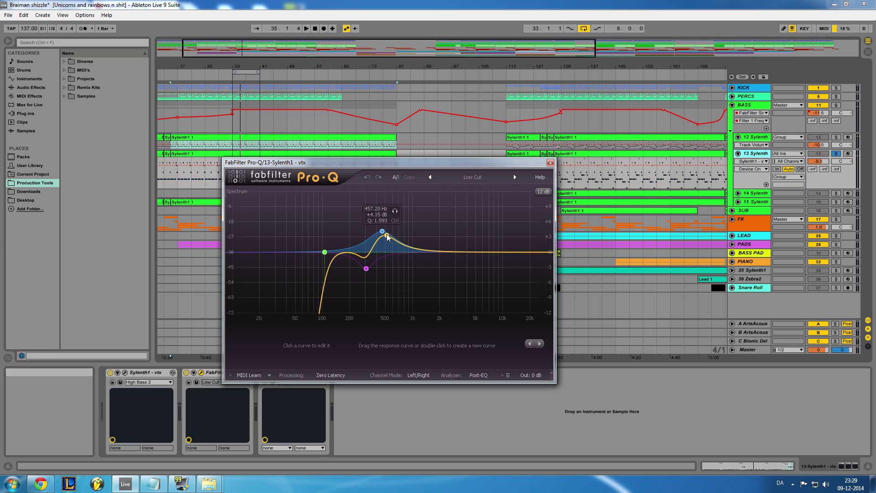
pyautogui.moveTo(387, 237); pyautogui.dragTo(341, 253)
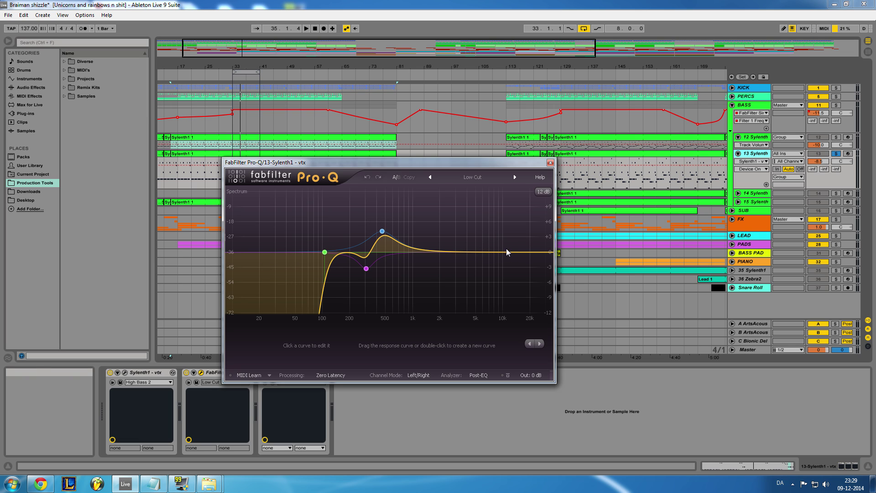
pyautogui.click(550, 162)
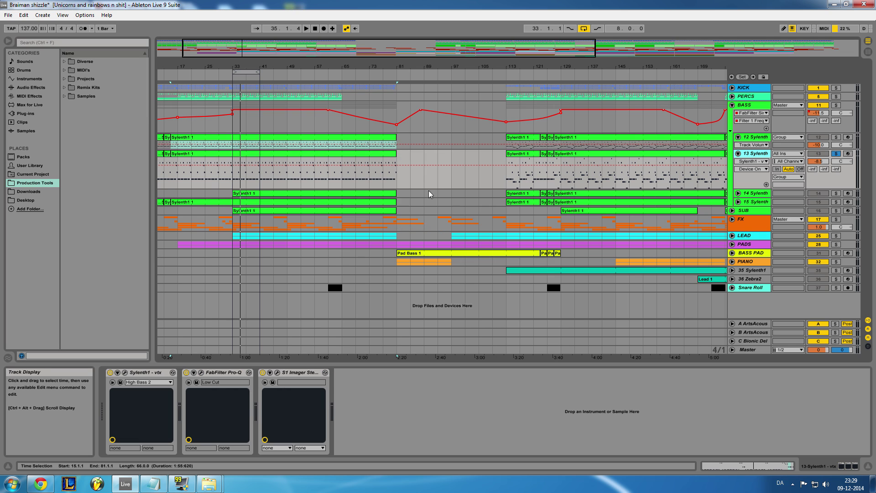
# - Open the S1 Imager Stereo on track 13, inspect its Width setting, and close the plug-in
pyautogui.click(278, 372)
pyautogui.moveTo(401, 185); pyautogui.dragTo(558, 166)
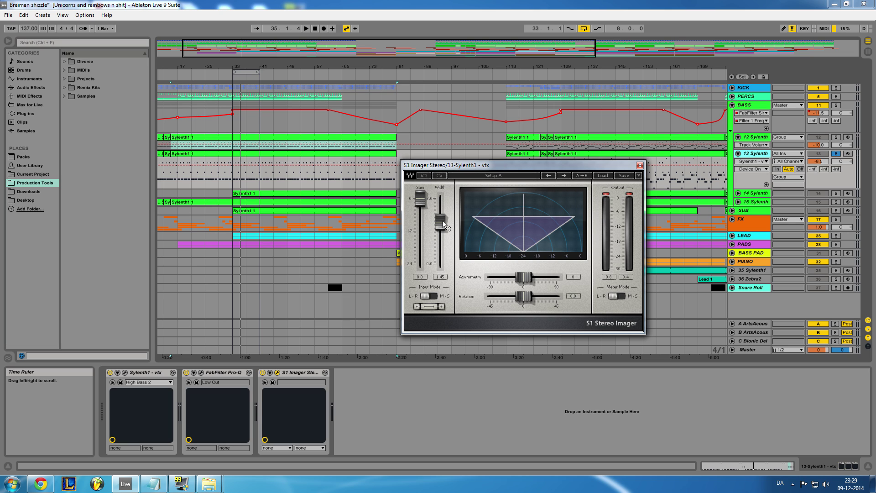
pyautogui.click(640, 166)
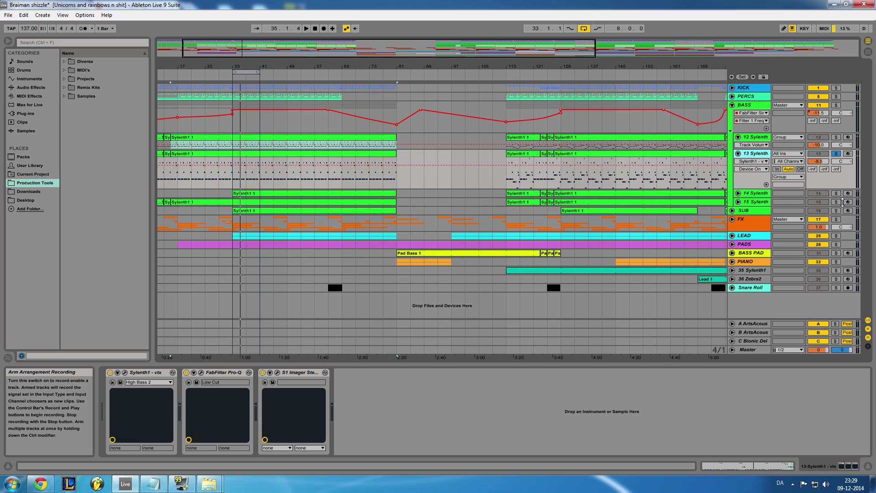
# - Solo and unfold Sylenth track 14, select the eight-bar loop at bar 33, and play it
pyautogui.click(756, 193)
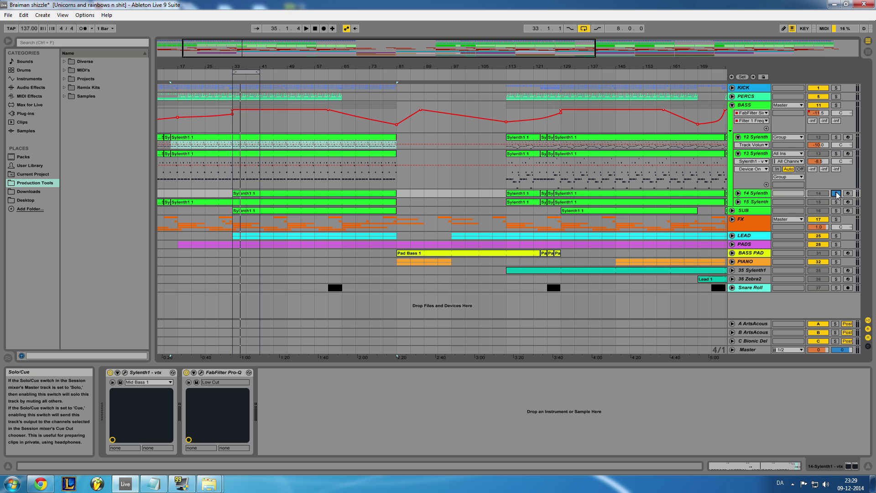
pyautogui.click(737, 193)
pyautogui.press('space')
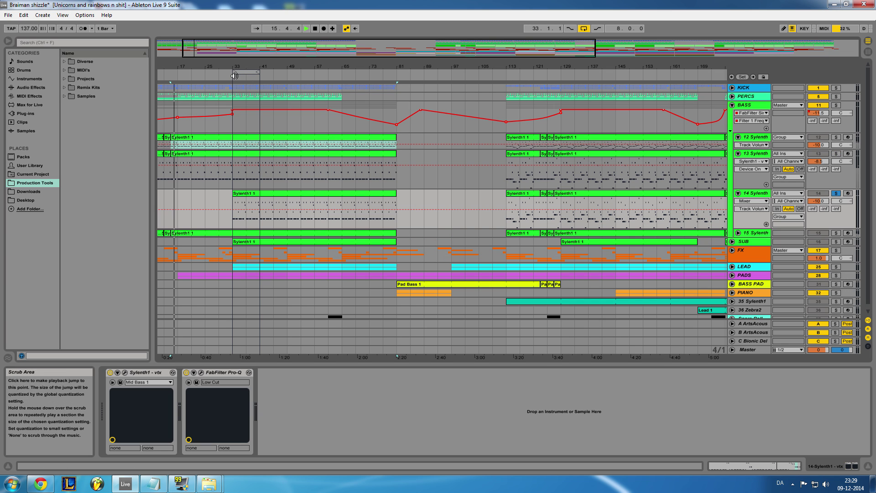
pyautogui.click(244, 66)
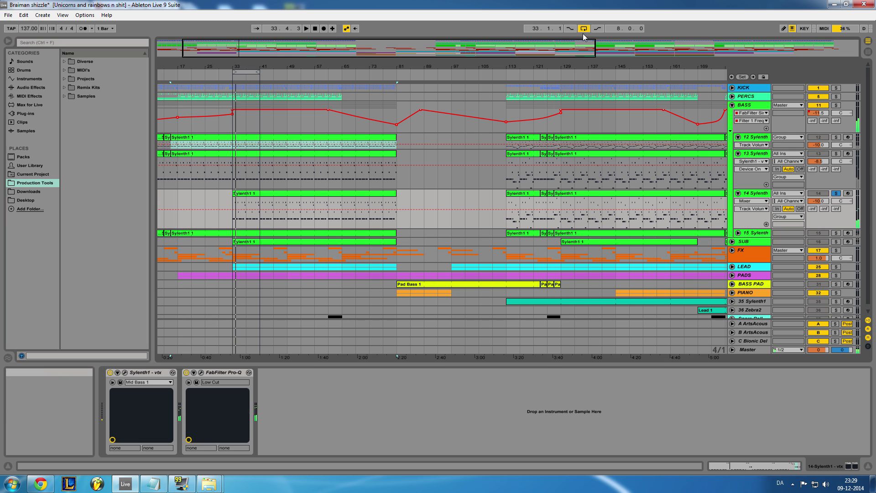
pyautogui.click(248, 72)
pyautogui.press('space')
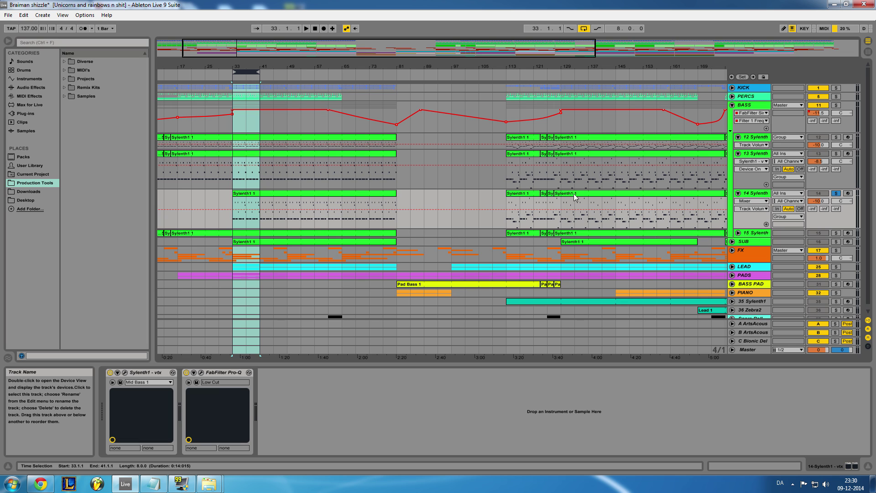
pyautogui.press('space')
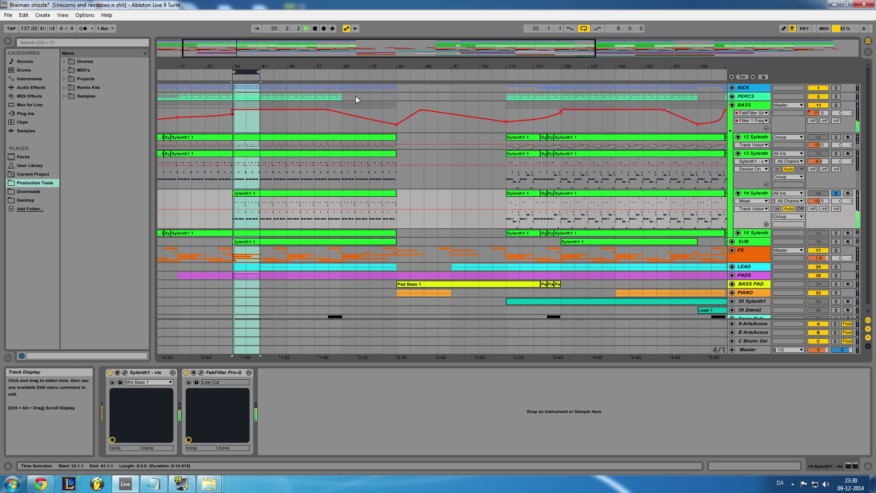
# - Switch the solo to Sylenth track 15, unfold it, and check the Width setting in its S1 Imager Stereo
pyautogui.click(836, 234)
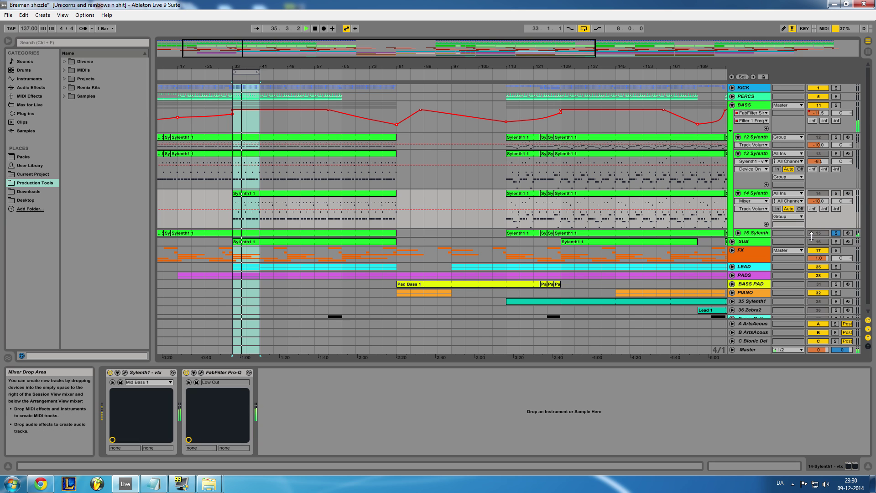
pyautogui.click(739, 233)
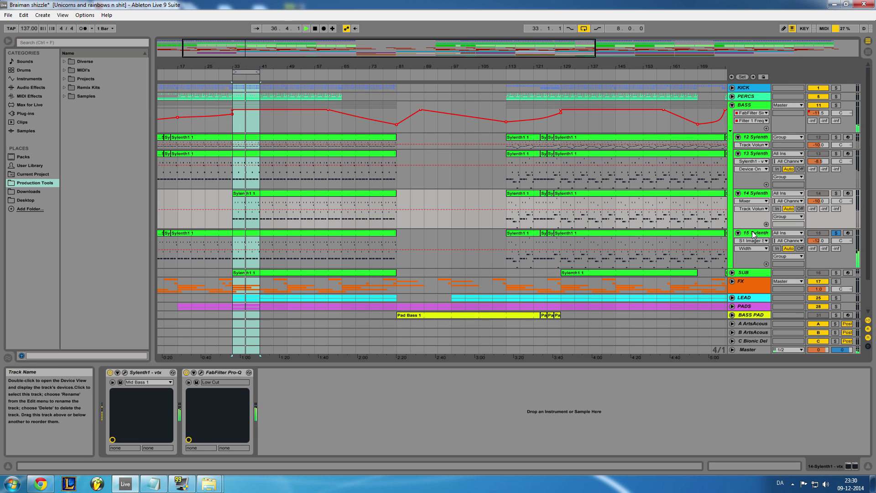
pyautogui.click(755, 233)
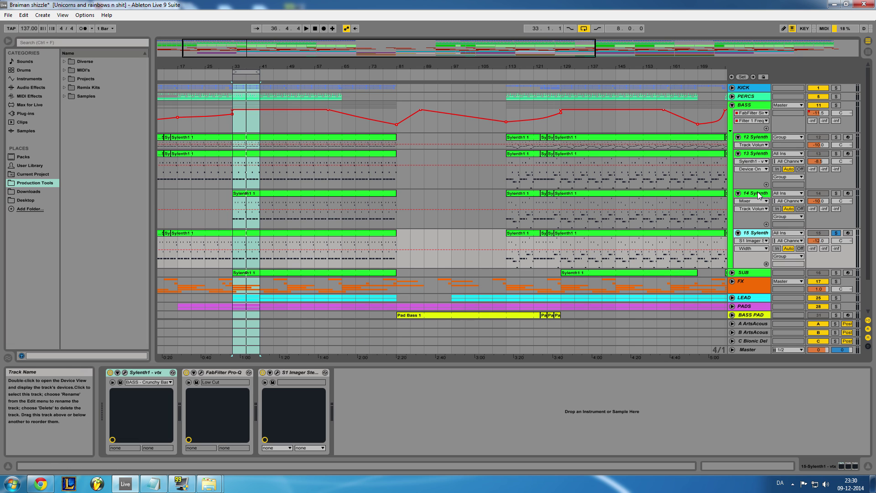
pyautogui.click(277, 373)
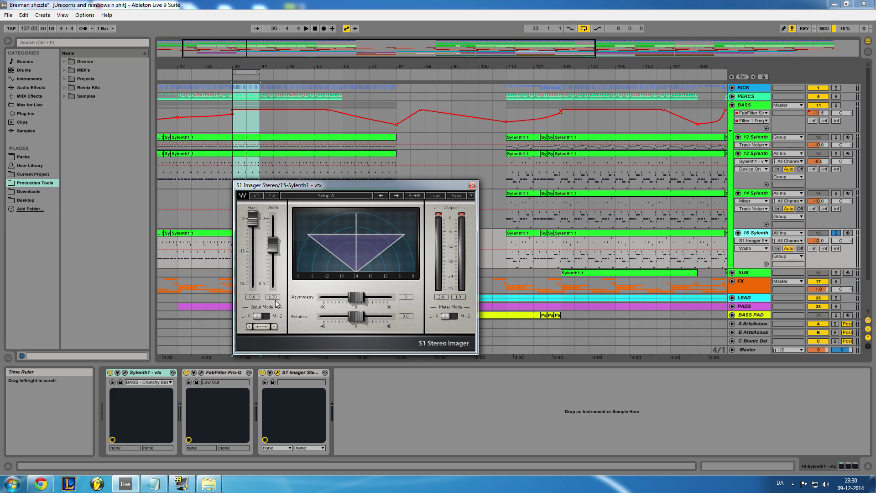
pyautogui.click(472, 186)
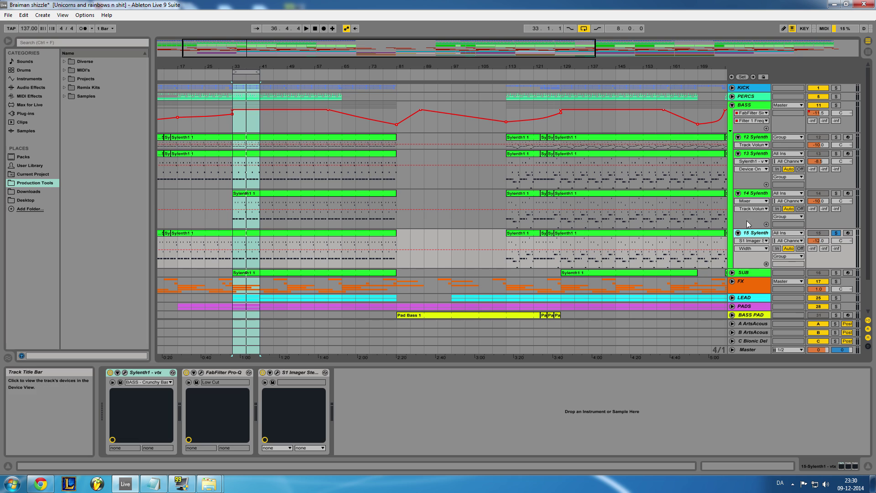
# - Fold Sylenth tracks 14 and 15 in the bass group
pyautogui.click(748, 195)
pyautogui.click(738, 194)
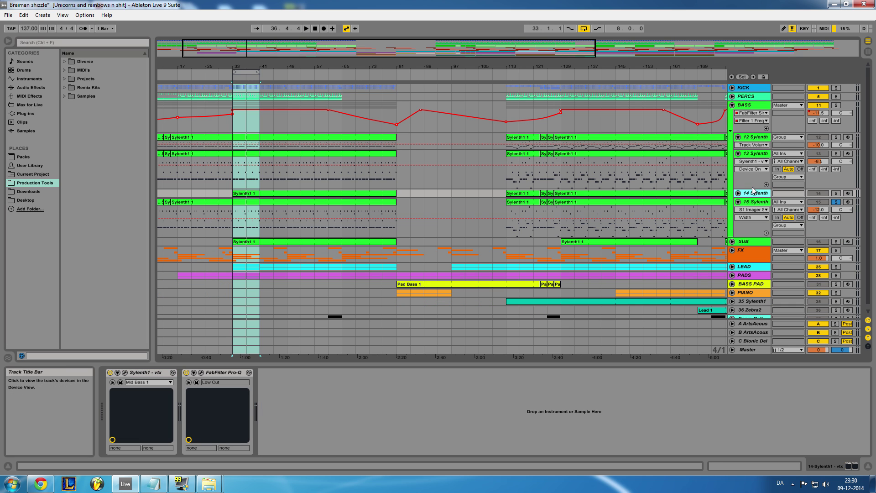
pyautogui.click(755, 202)
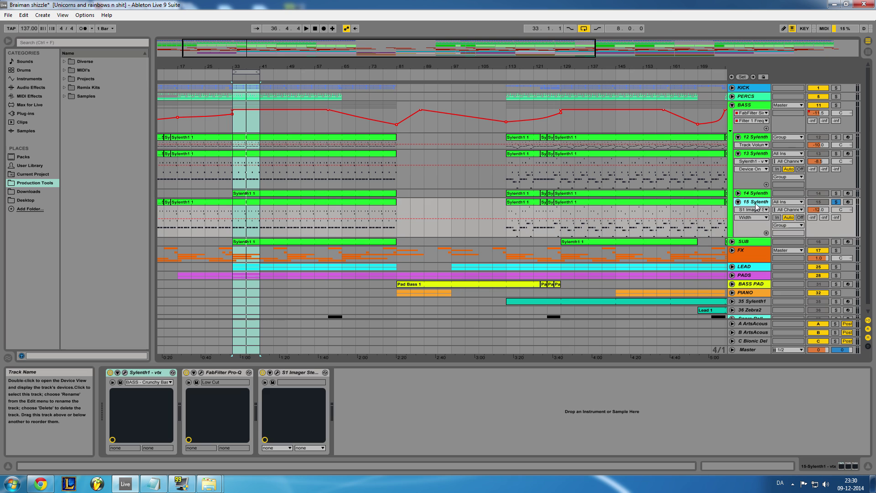
pyautogui.click(738, 202)
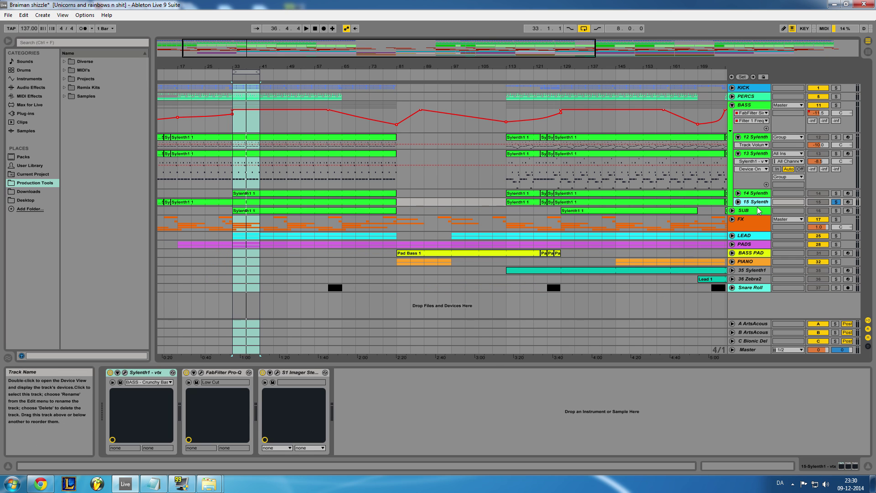
# - Solo and unfold the SUB track, play it from bar 33, and view its BASS - Sub Bass patch in Sylenth1
pyautogui.click(748, 209)
pyautogui.click(836, 211)
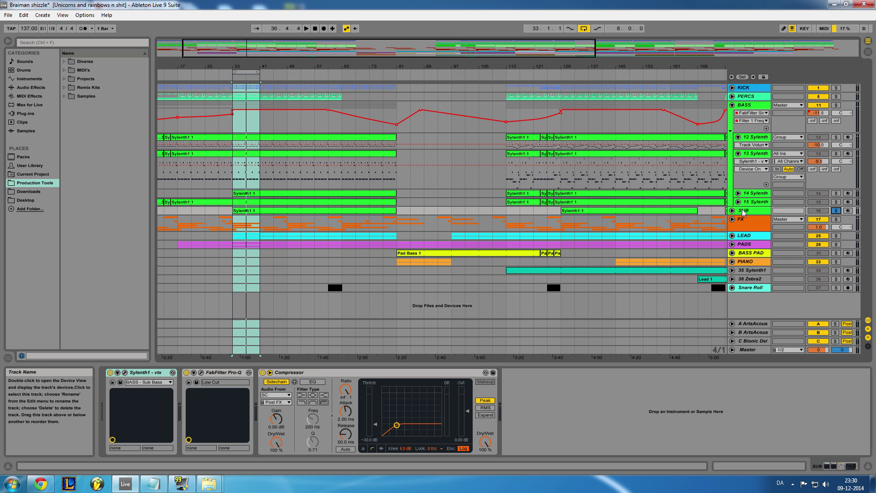
pyautogui.click(732, 210)
pyautogui.press('space')
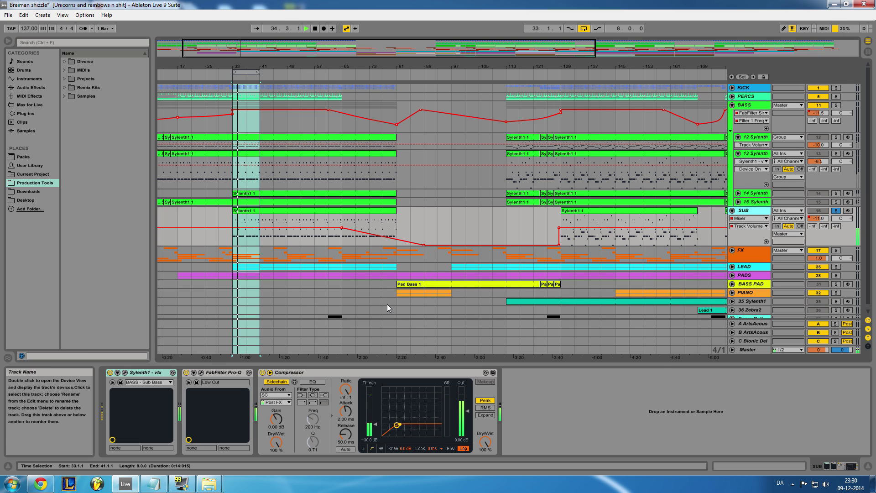
pyautogui.click(125, 372)
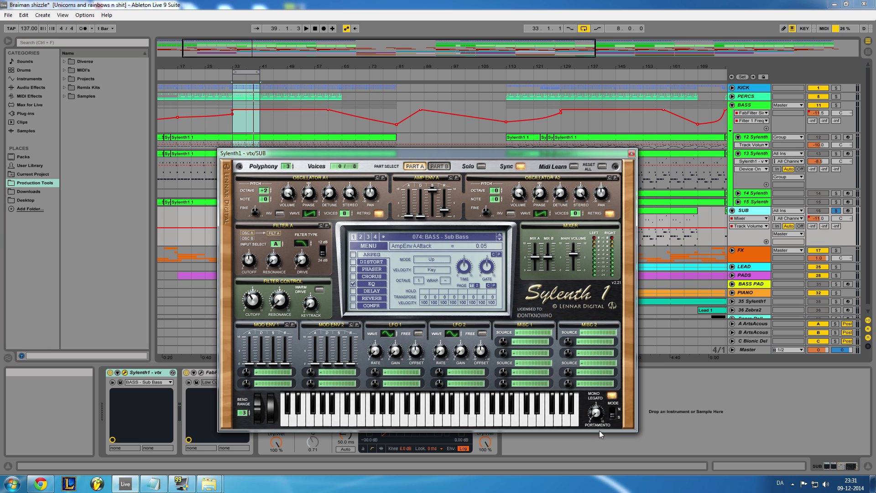
pyautogui.click(631, 153)
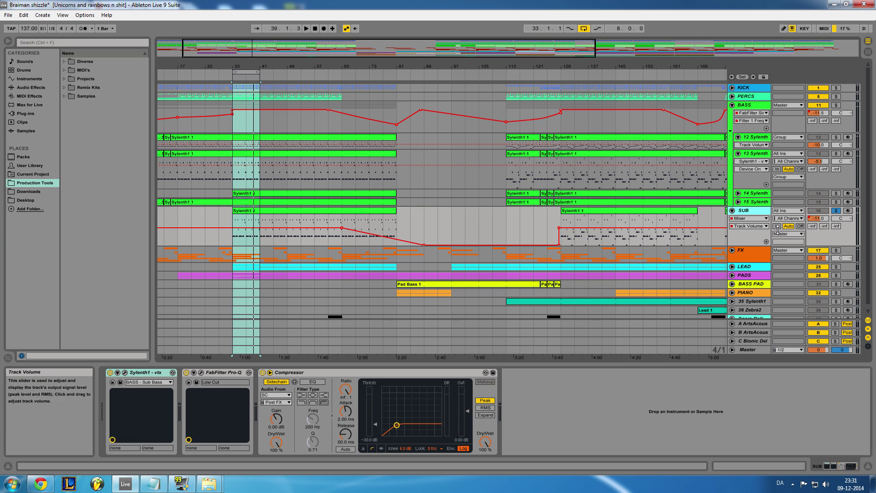
# - Solo Sylenth track 15 and check the portamento time of its BASS - Crunchy Bass patch in Sylenth1
pyautogui.click(756, 202)
pyautogui.click(835, 201)
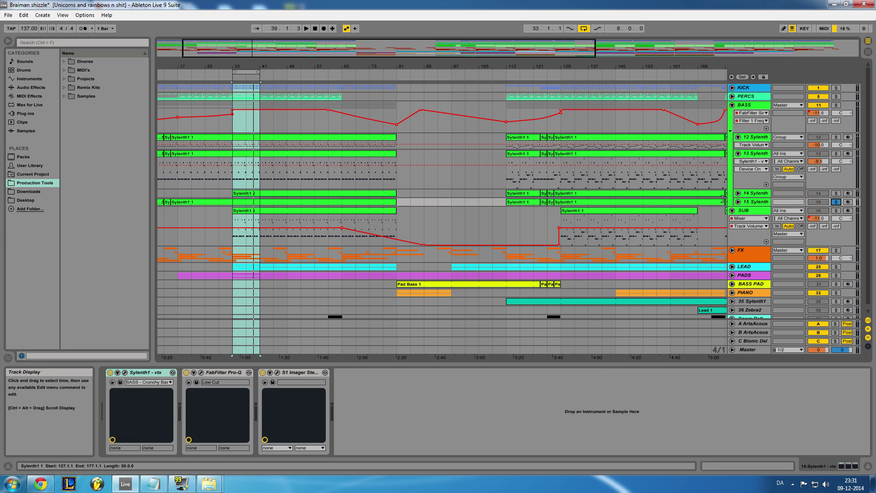
pyautogui.click(125, 372)
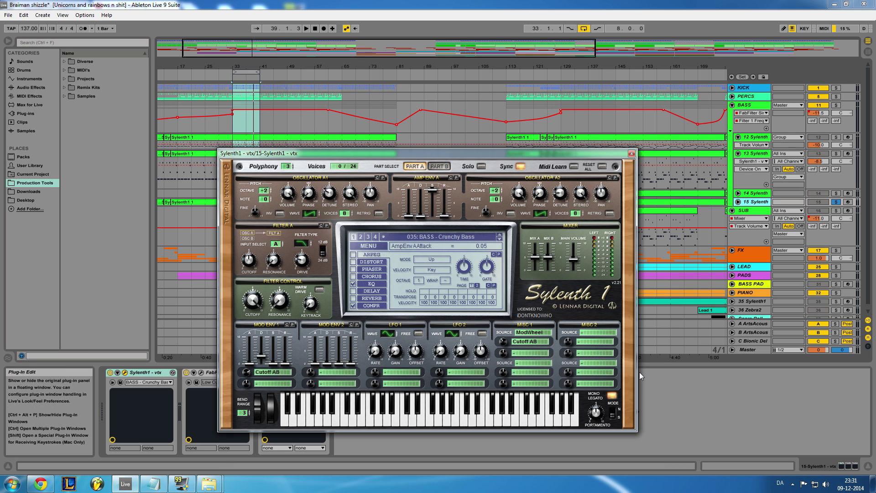
pyautogui.click(597, 414)
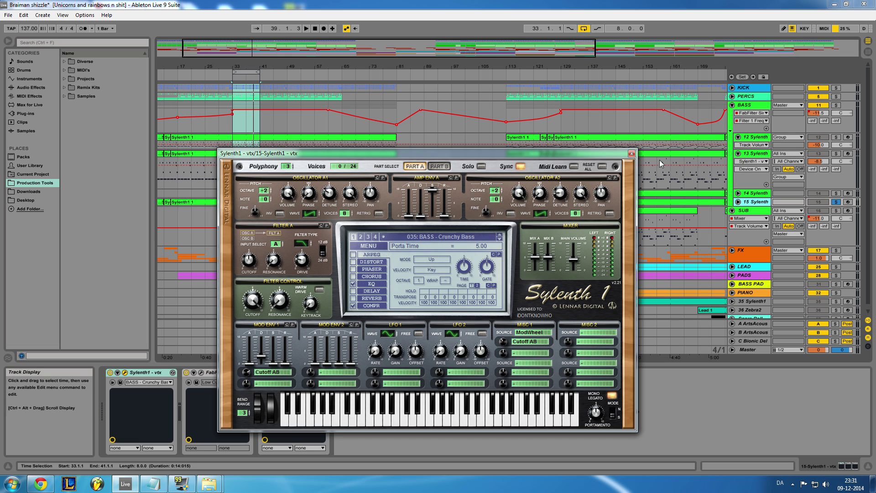
pyautogui.click(631, 154)
# - Fold Sylenth track 13, unfold track 15, and show the MIDI notes of its long clip starting at bar 15
pyautogui.click(754, 153)
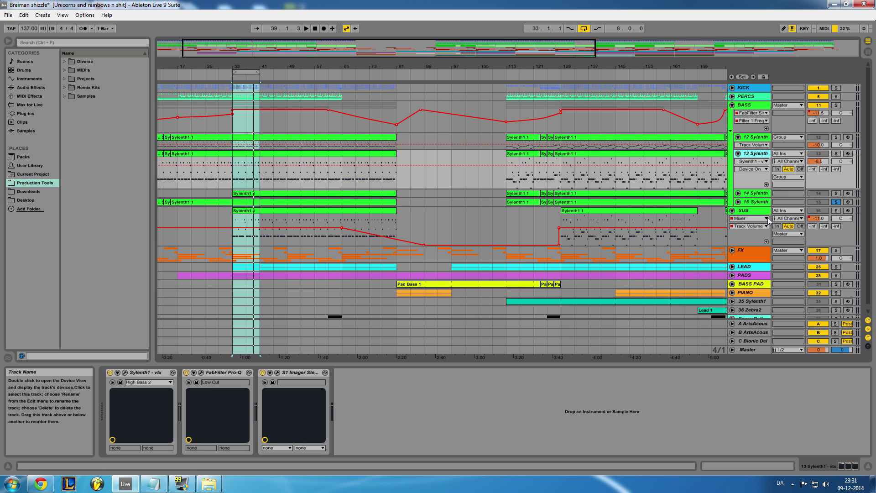
pyautogui.press('Left')
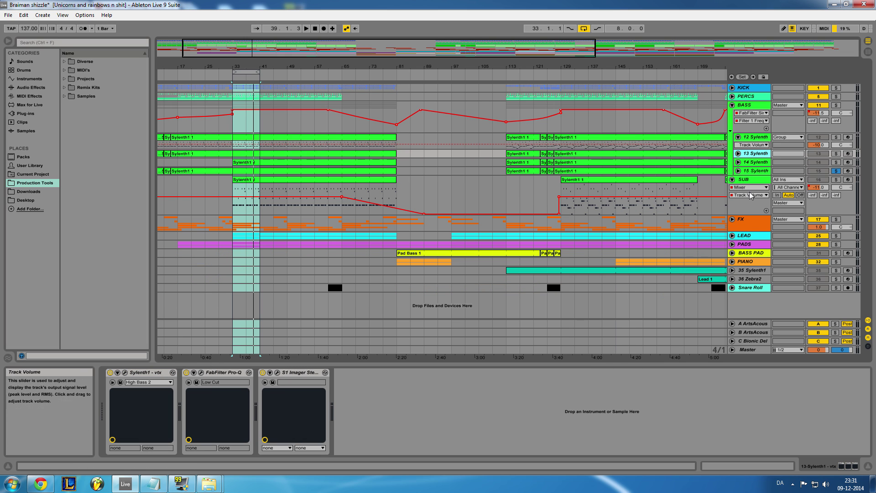
pyautogui.click(738, 171)
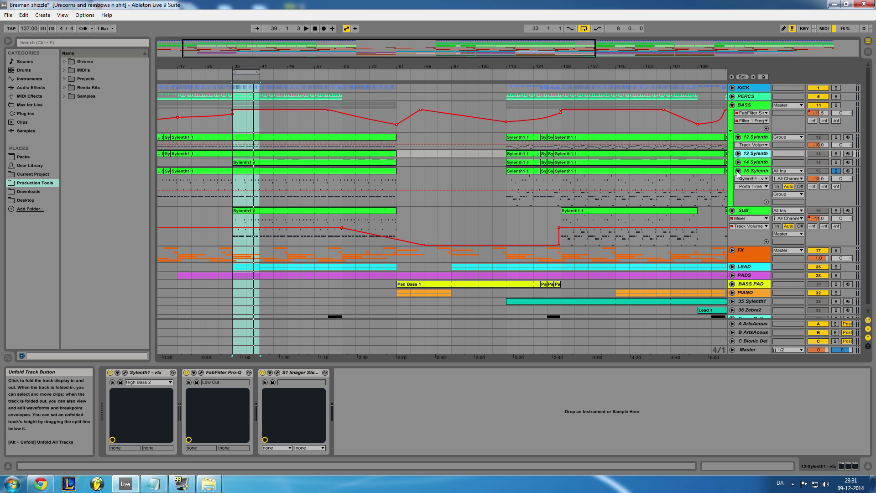
pyautogui.click(241, 173)
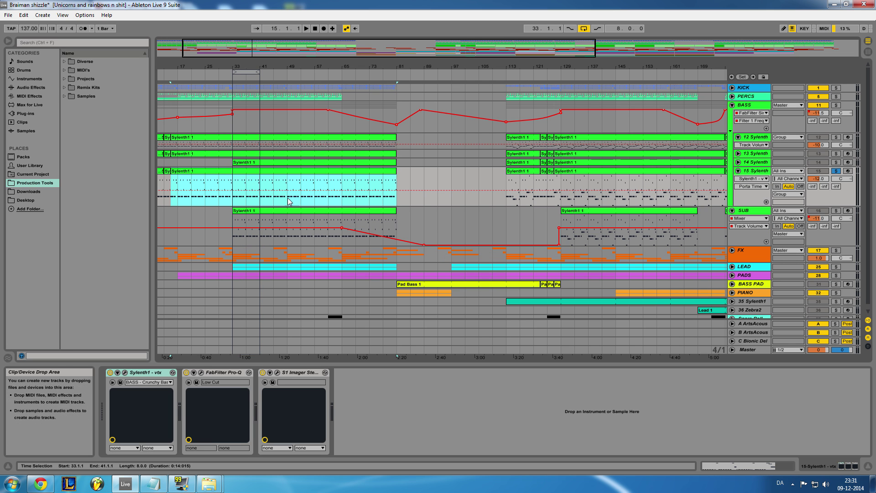
pyautogui.click(738, 468)
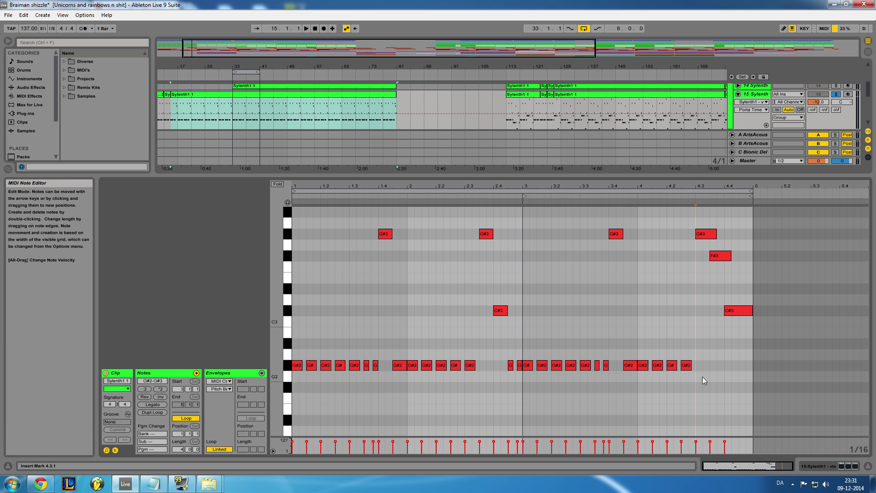
# - Examine the note pattern in bars 2 and 3 of Sylenth track 15's clip, then return to the device view
pyautogui.moveTo(484, 192); pyautogui.dragTo(396, 373)
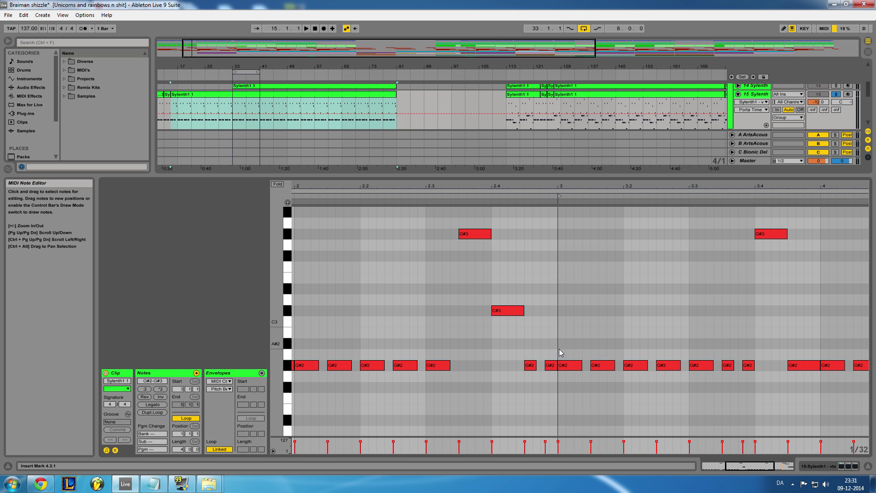
pyautogui.moveTo(560, 353); pyautogui.dragTo(624, 340)
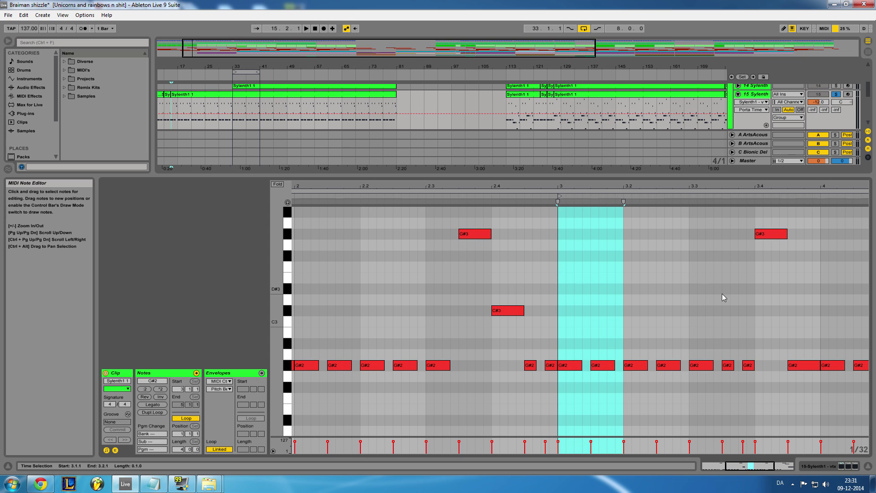
pyautogui.click(589, 317)
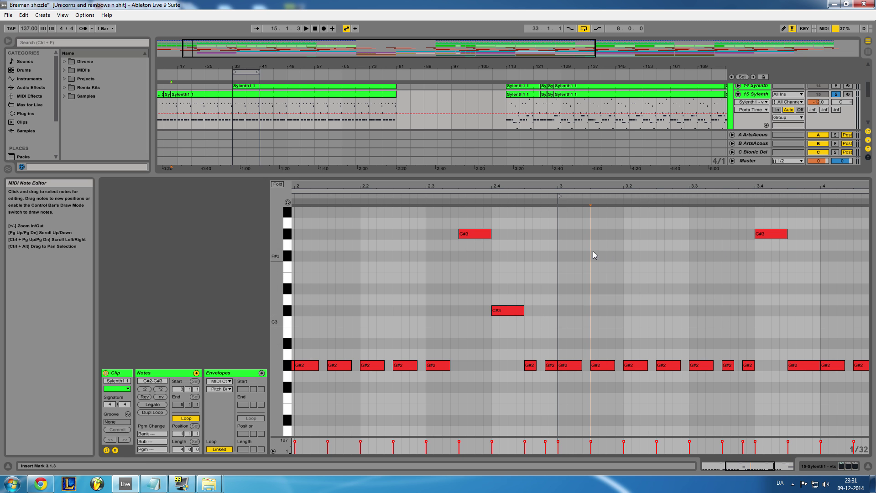
pyautogui.moveTo(543, 214); pyautogui.dragTo(371, 420)
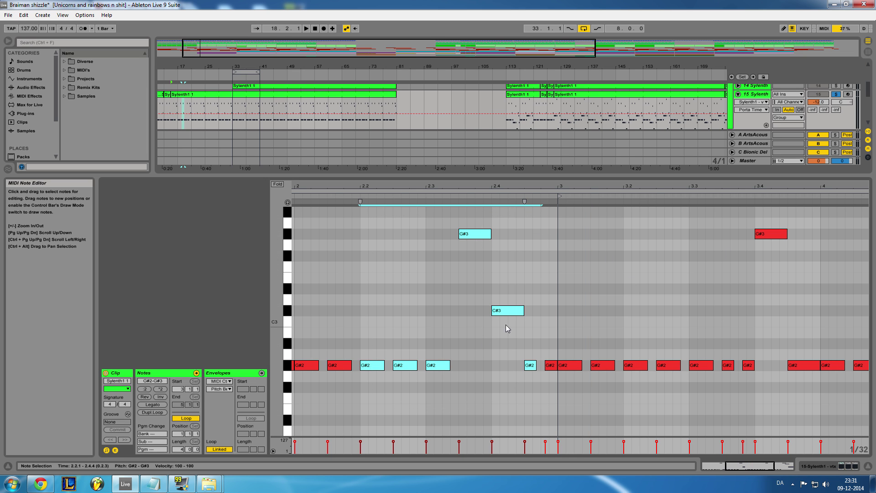
pyautogui.click(549, 256)
pyautogui.moveTo(552, 226); pyautogui.dragTo(294, 411)
pyautogui.click(596, 270)
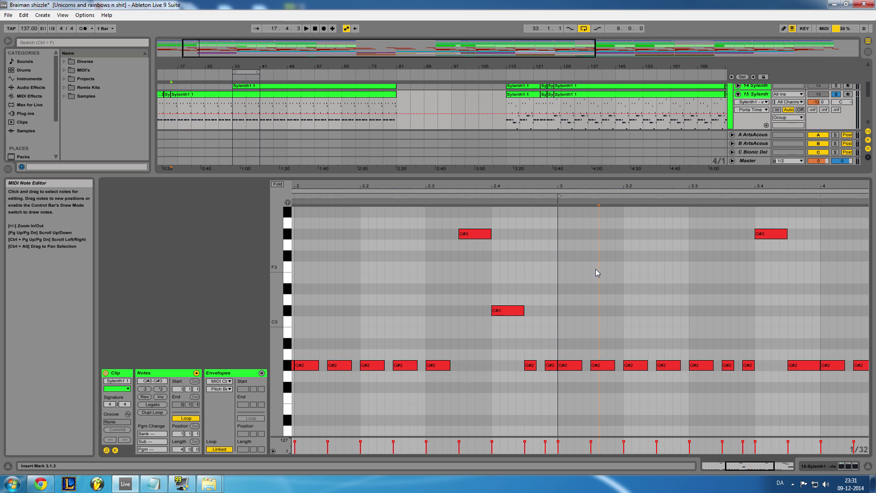
pyautogui.hotkey('shift', 'Tab')
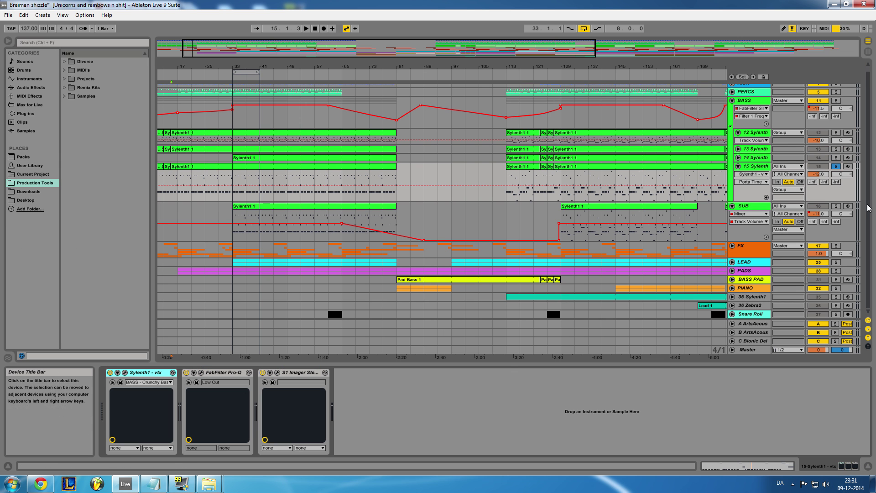
# - Unfold Sylenth track 14 and examine the MIDI notes of track 12's long clip leading up to bar 3
pyautogui.click(737, 157)
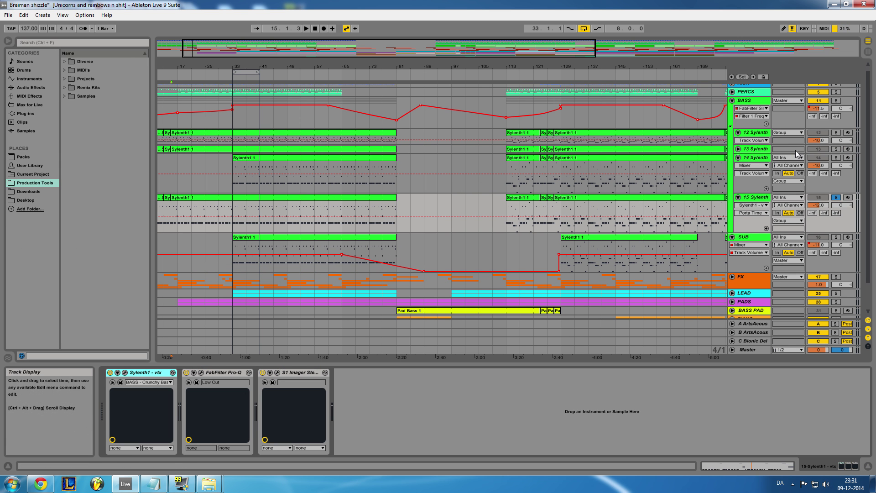
pyautogui.click(286, 139)
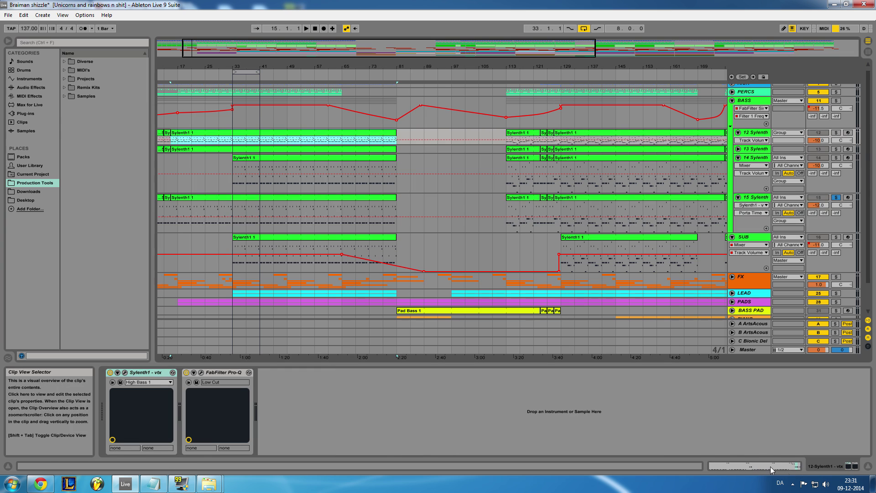
pyautogui.hotkey('shift', 'Tab')
pyautogui.moveTo(579, 191); pyautogui.dragTo(549, 218)
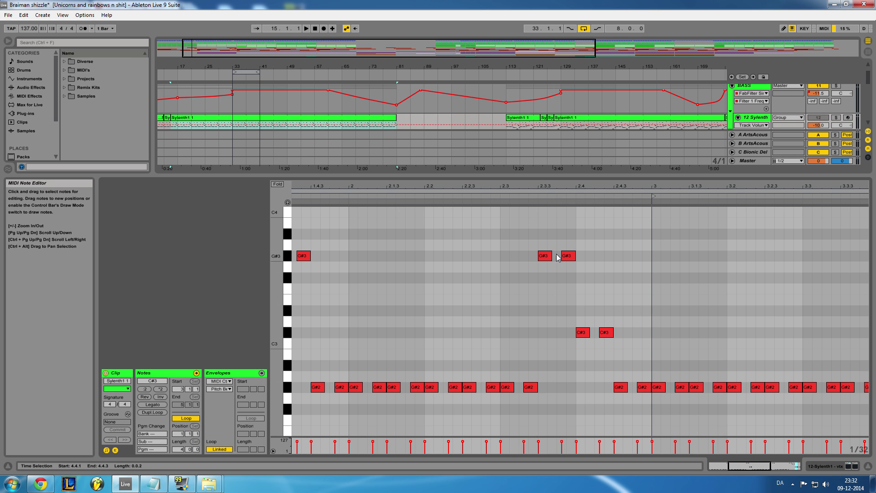
pyautogui.click(824, 466)
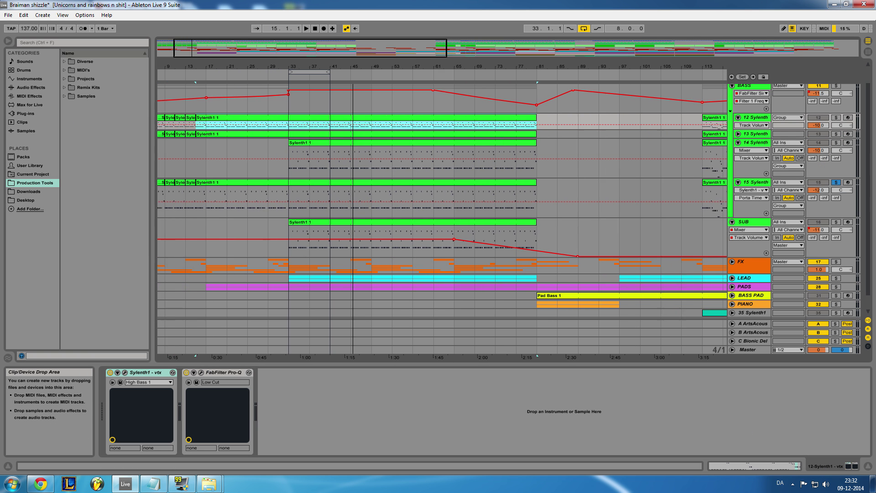
# - Increase the height of Sylenth track 12 and compare its note pattern with tracks 14, 15 and SUB around bars 47 to 60
pyautogui.click(308, 189)
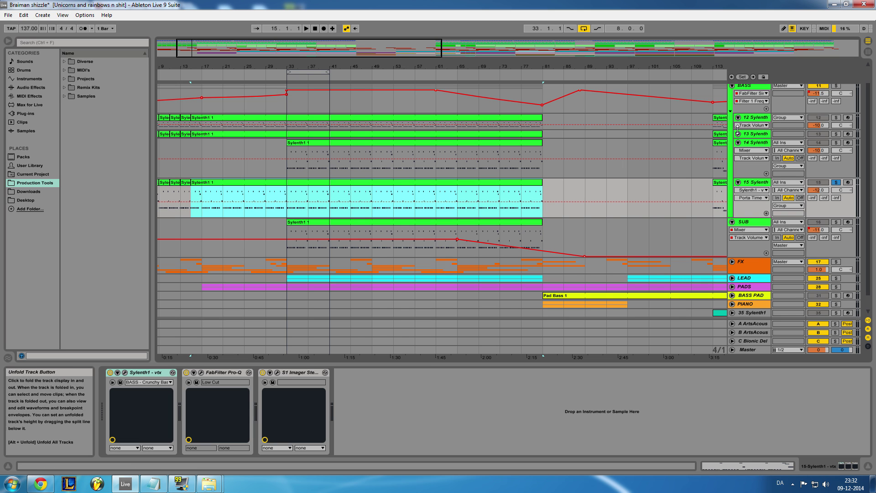
pyautogui.moveTo(752, 131); pyautogui.dragTo(752, 154)
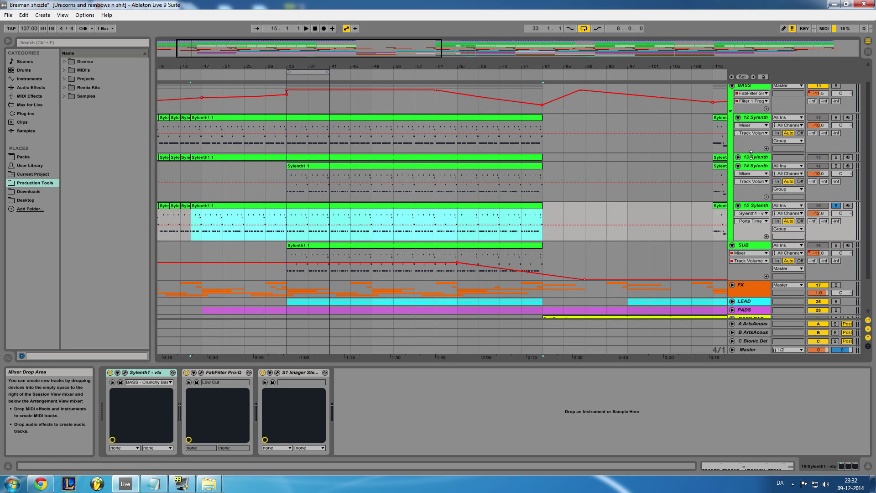
pyautogui.moveTo(347, 40); pyautogui.dragTo(437, 162)
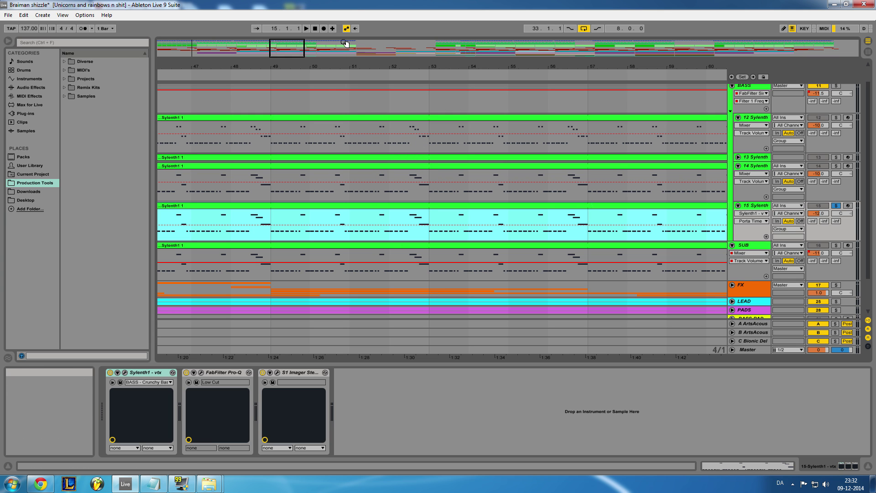
pyautogui.moveTo(286, 48); pyautogui.dragTo(287, 23)
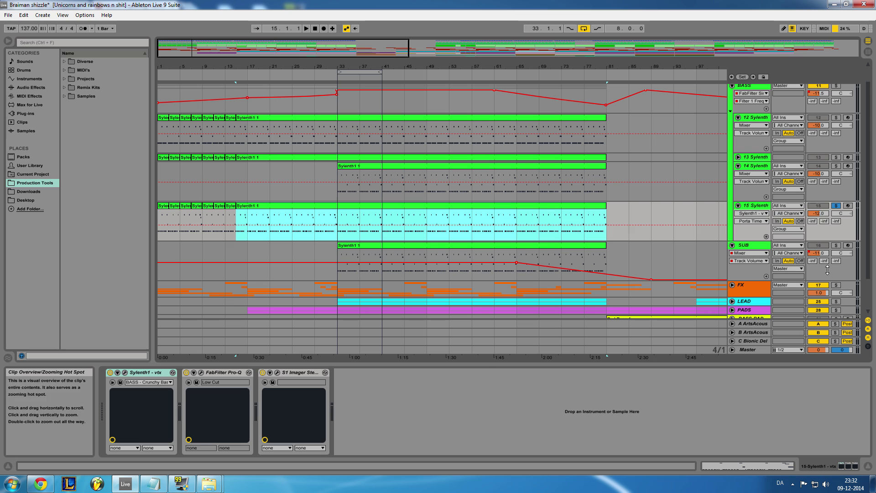
# - Fold Sylenth tracks 12 and 14 and collapse the BASS group
pyautogui.click(738, 117)
pyautogui.click(737, 135)
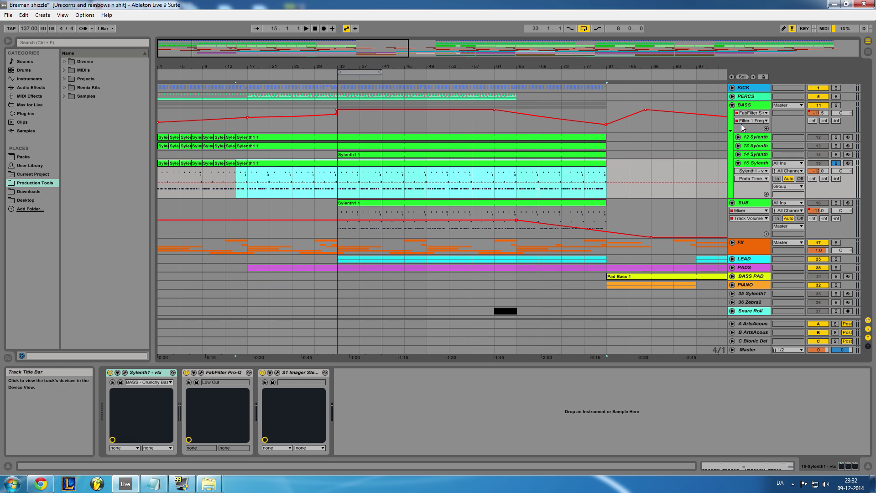
pyautogui.click(731, 105)
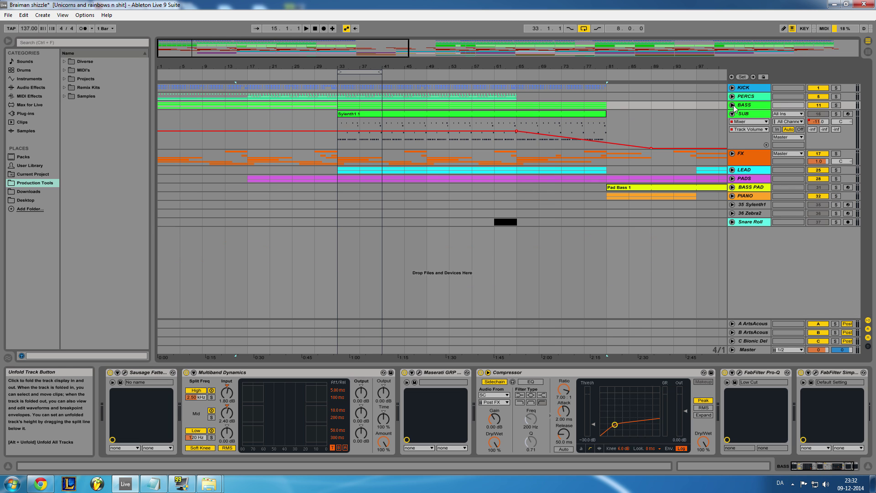
# - Solo the KICK and BASS groups together with SUB and play the loop from bar 33
pyautogui.click(836, 106)
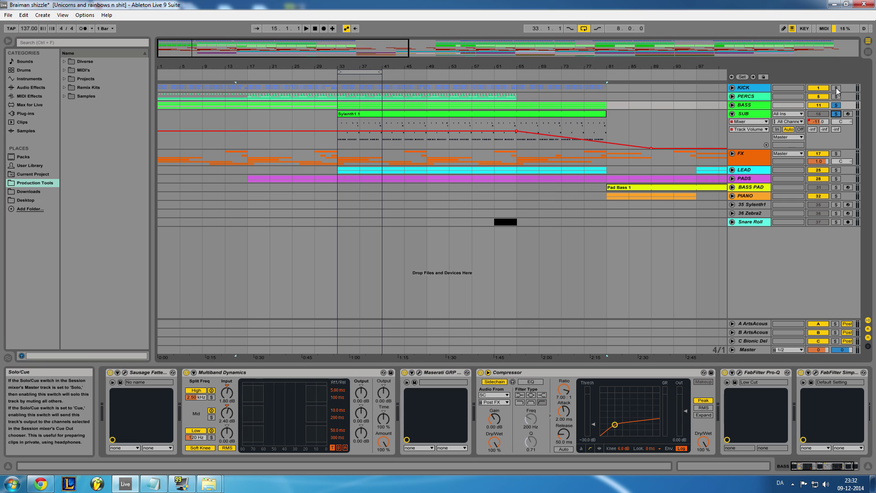
pyautogui.press('space')
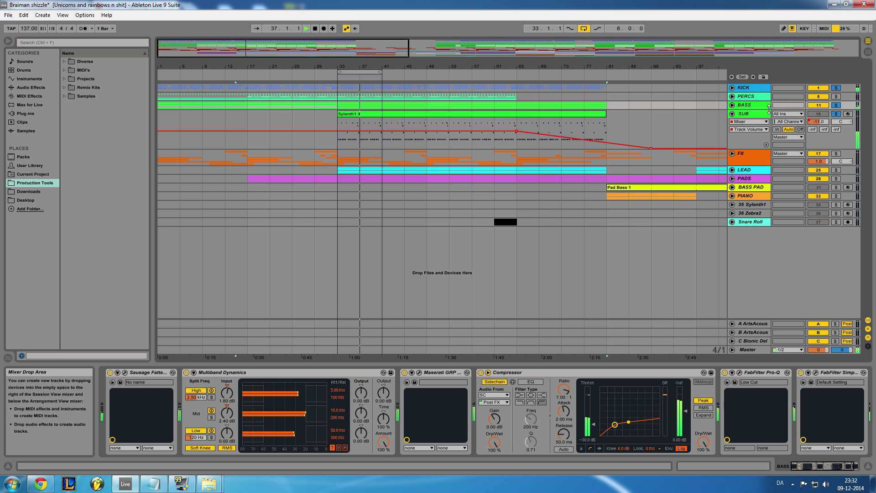
pyautogui.press('space')
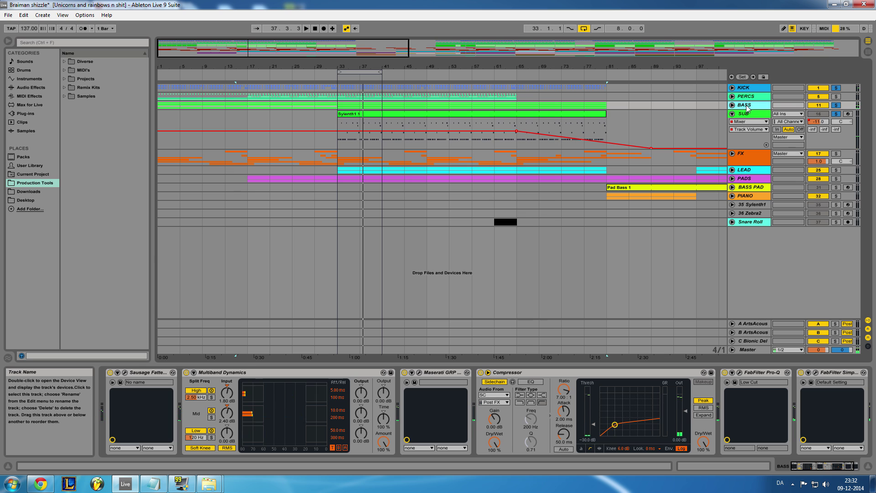
# - Unfold the BASS and KICK groups and the SC and Kick tracks, and examine the kick clips between bars 33 and 37
pyautogui.click(731, 105)
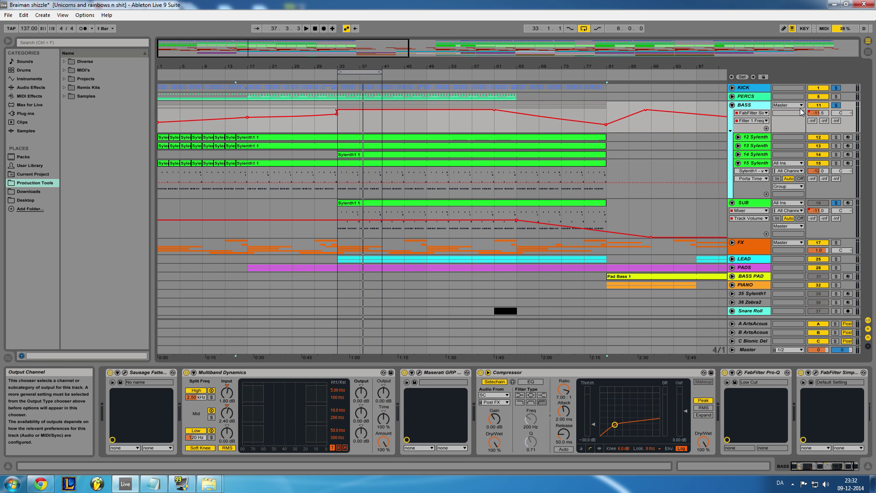
pyautogui.click(732, 87)
pyautogui.moveTo(368, 55); pyautogui.dragTo(299, 87)
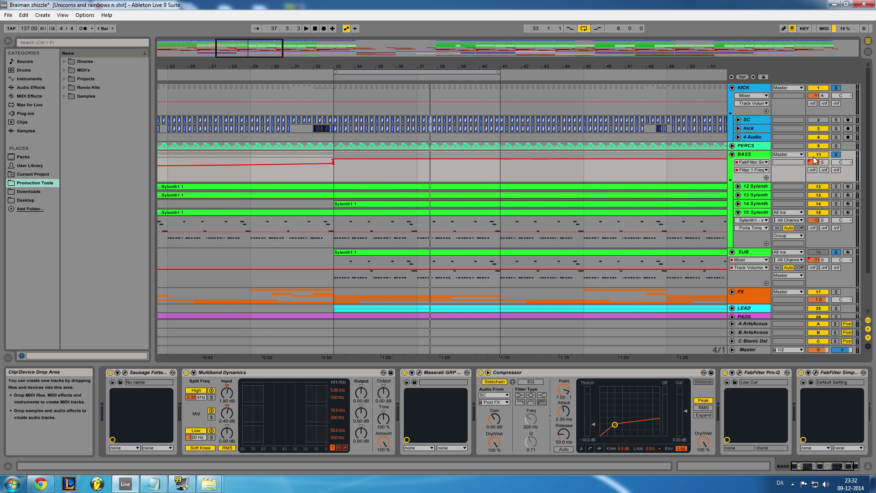
pyautogui.click(738, 120)
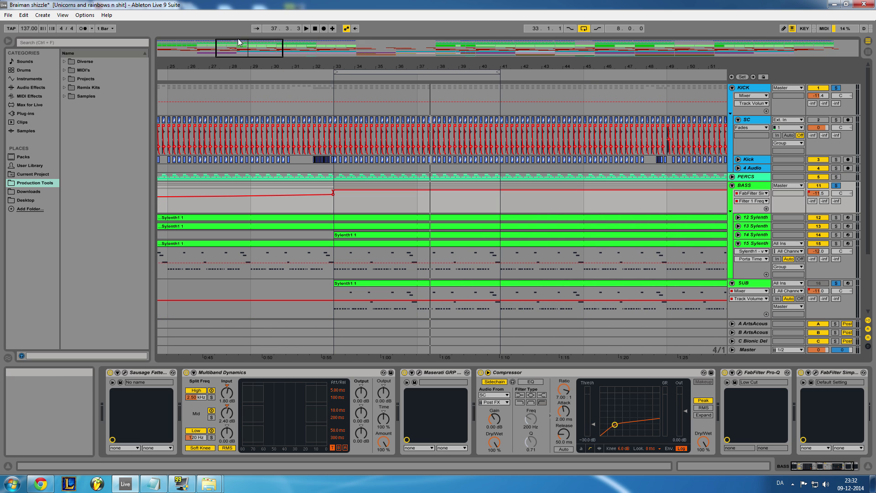
pyautogui.moveTo(240, 69); pyautogui.dragTo(234, 128)
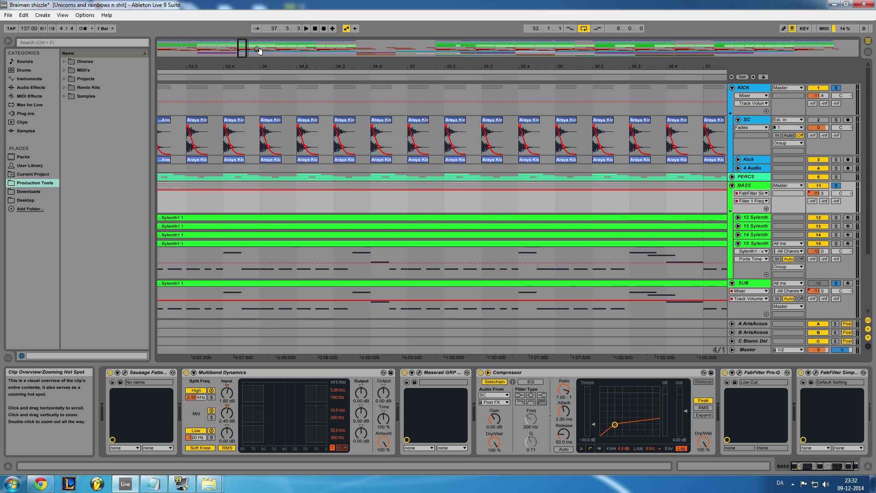
pyautogui.click(737, 159)
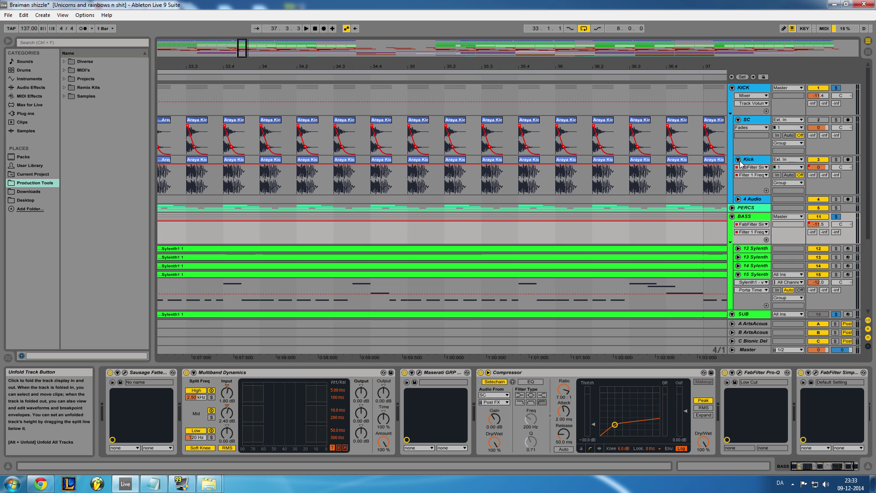
# - Show the fades of the Araya Kick clip at bar 35 on the SC track
pyautogui.click(430, 138)
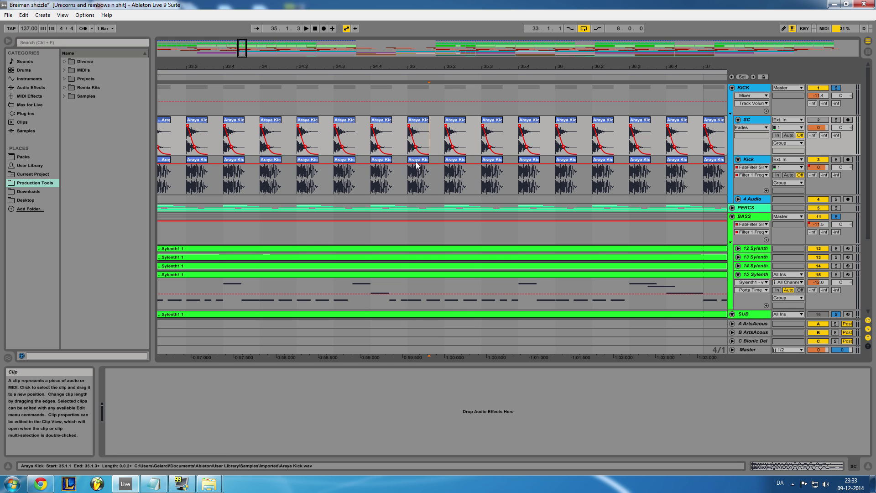
pyautogui.click(416, 164)
pyautogui.rightClick(420, 121)
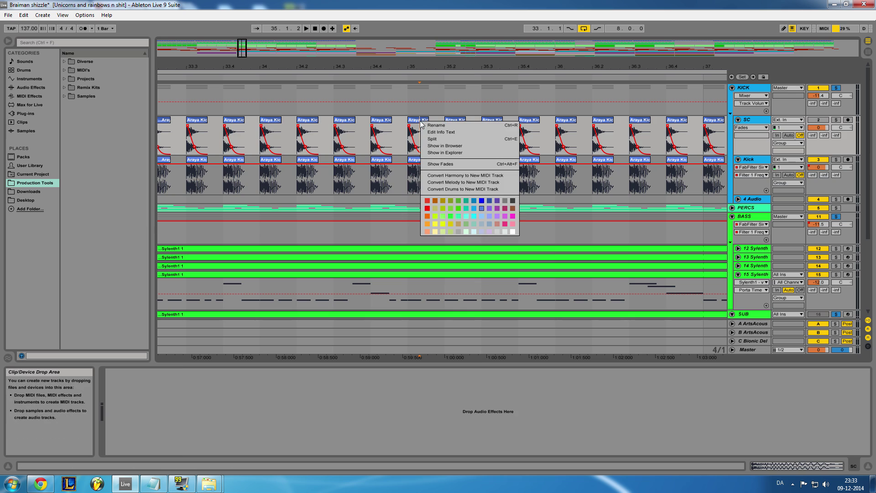
pyautogui.click(447, 164)
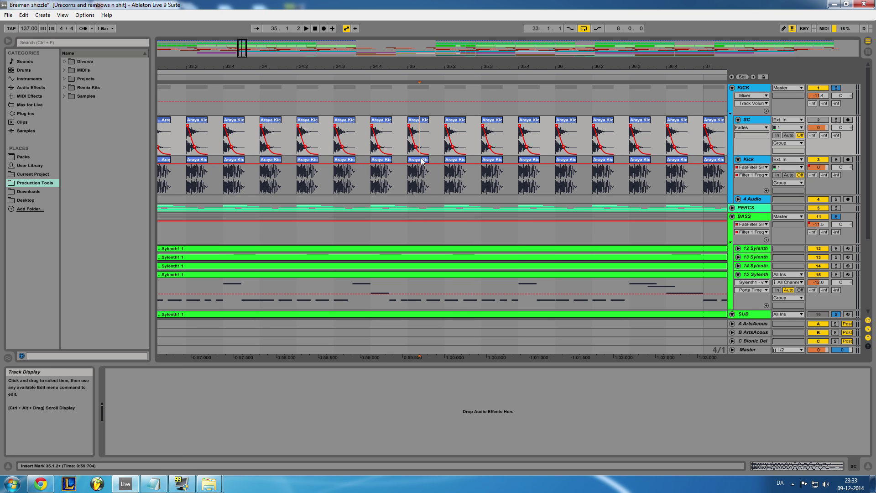
# - Fold Sylenth track 15 and show the BASS group's device chain from its first device
pyautogui.click(413, 184)
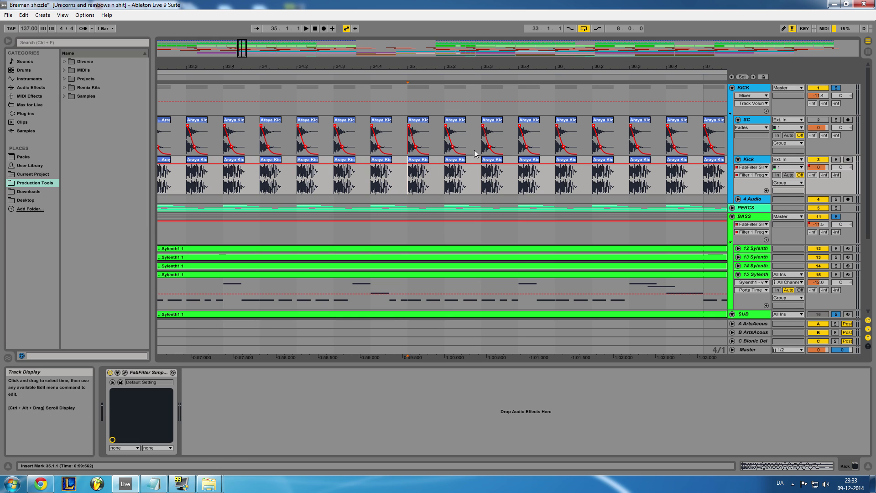
pyautogui.click(747, 218)
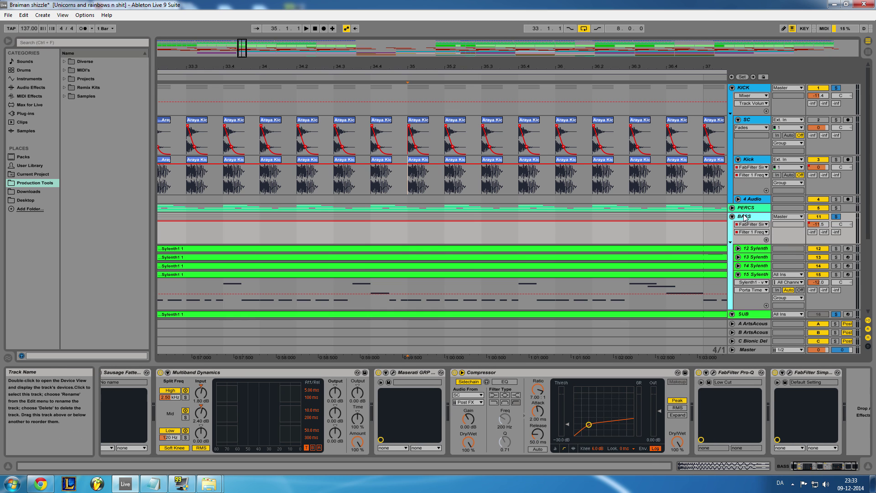
pyautogui.click(738, 274)
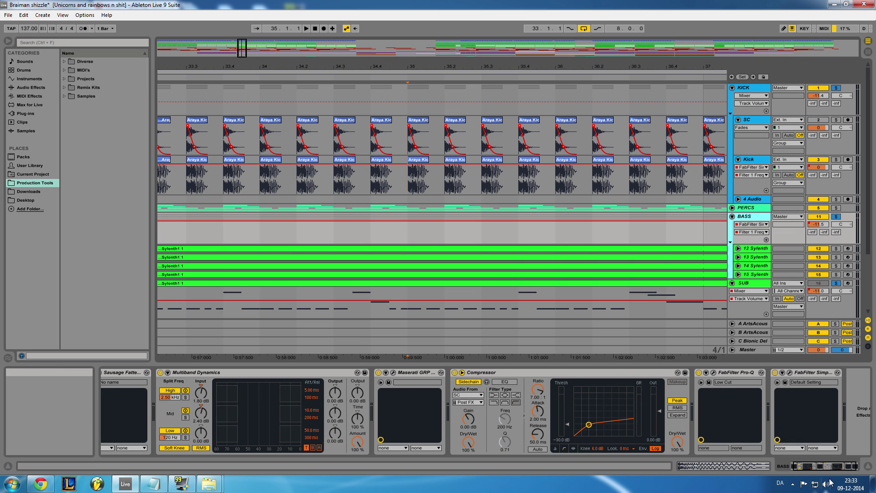
pyautogui.click(790, 469)
pyautogui.moveTo(793, 469)
pyautogui.mouseDown()
pyautogui.moveTo(829, 469)
pyautogui.moveTo(794, 467)
pyautogui.mouseUp()
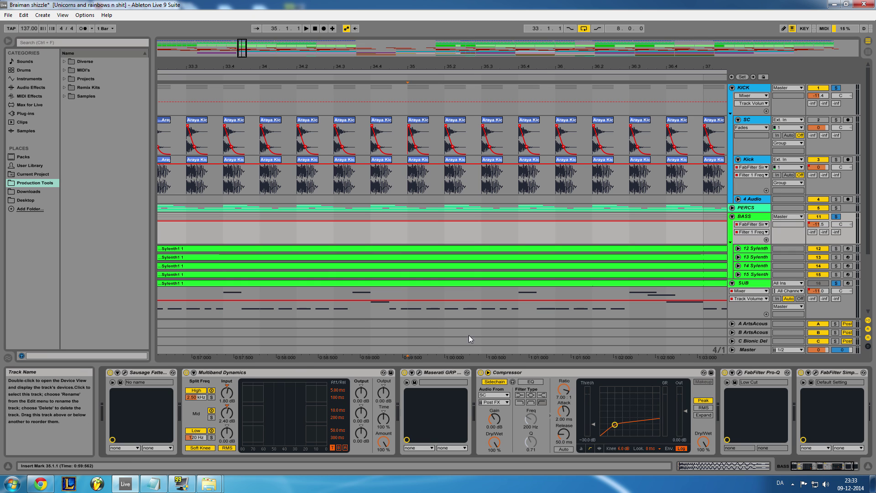
# - Examine the Multiband Dynamics and Sausage Fattener settings on the BASS group, then close the plug-in window
pyautogui.click(261, 374)
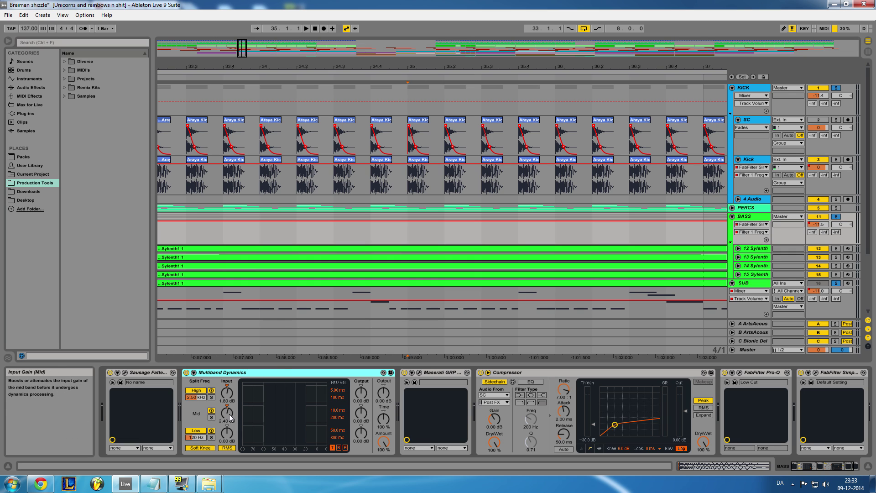
pyautogui.click(124, 372)
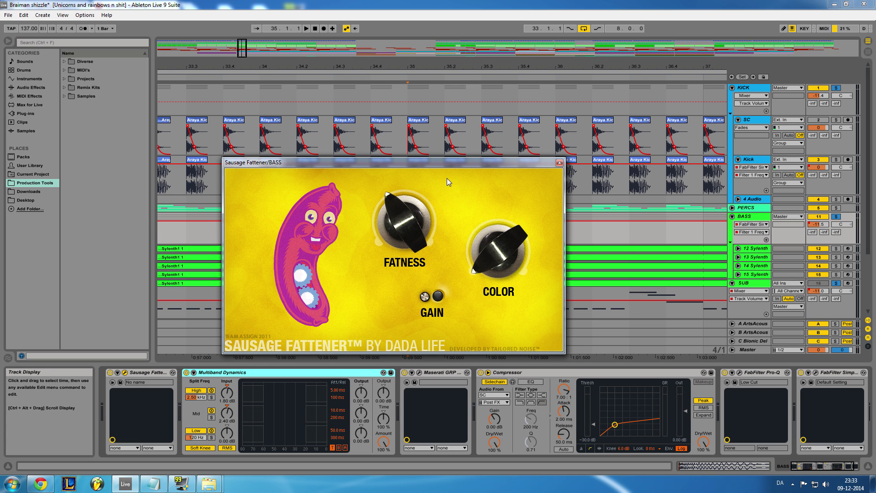
pyautogui.click(560, 162)
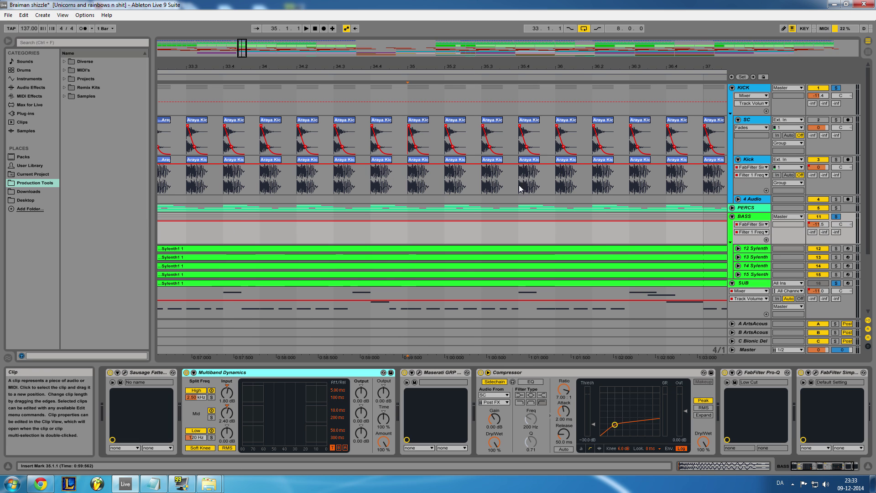
# - Inspect the Maserati GRP plug-in on the BASS group and close its window
pyautogui.click(439, 373)
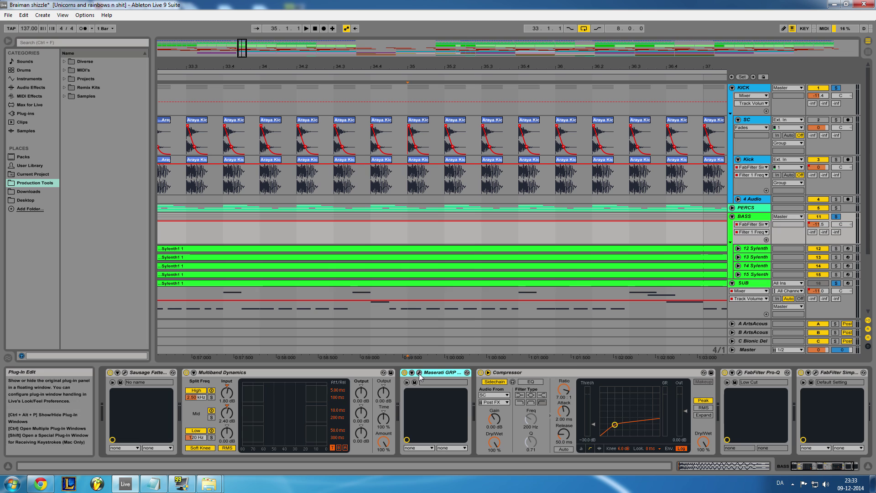
pyautogui.click(419, 372)
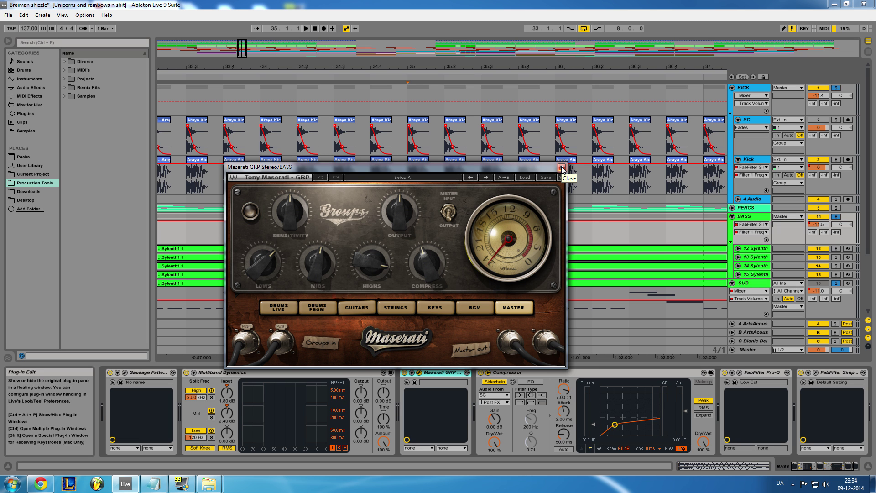
pyautogui.click(561, 167)
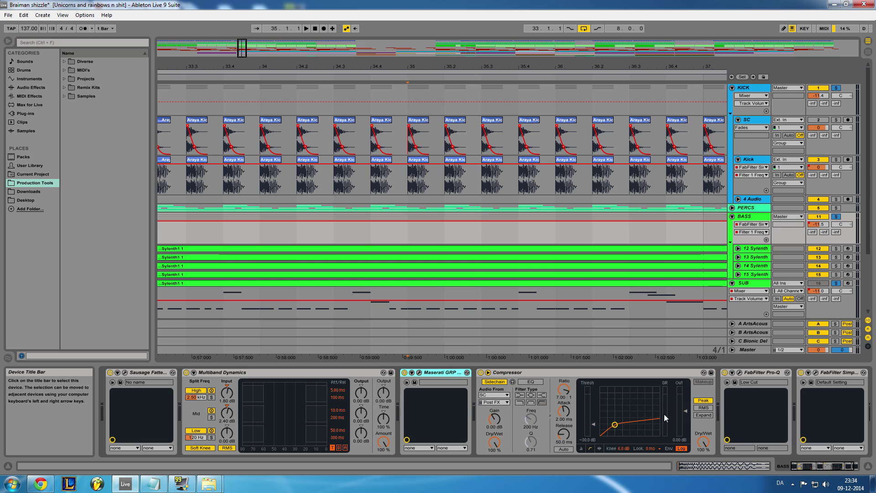
# - Examine the BASS group's Compressor and its sidechain input from the SC track
pyautogui.click(556, 374)
pyautogui.click(442, 371)
pyautogui.click(434, 350)
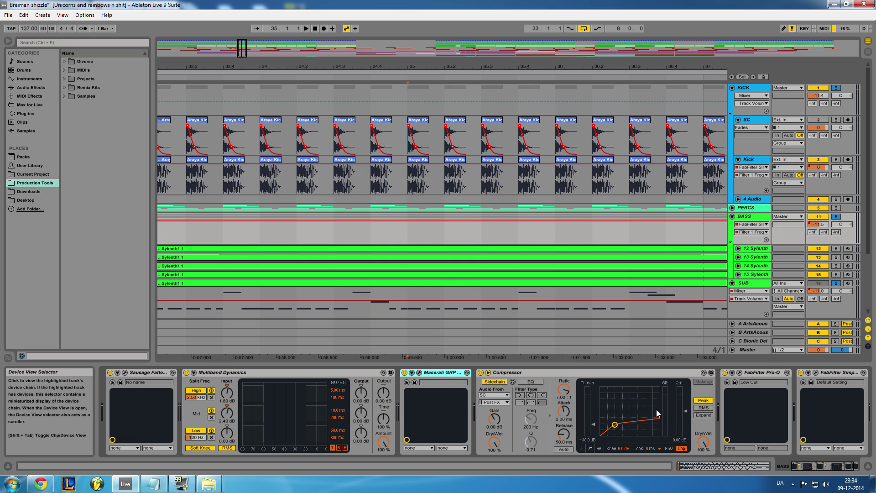
pyautogui.click(557, 372)
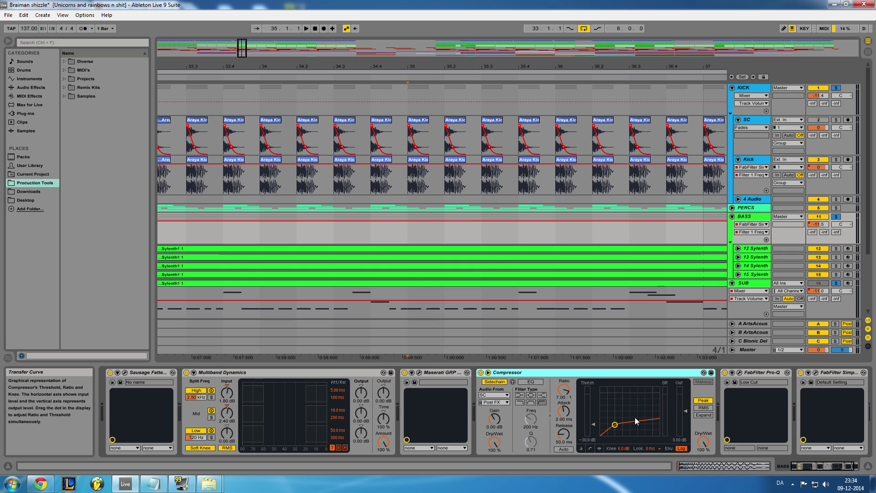
# - Open the BASS group's FabFilter Pro-Q and examine its high-cut and low-cut bands
pyautogui.click(821, 466)
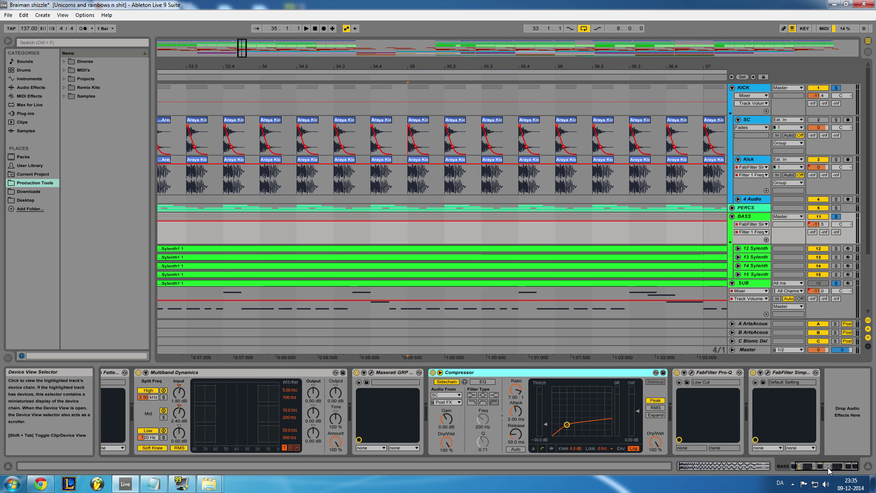
pyautogui.click(691, 372)
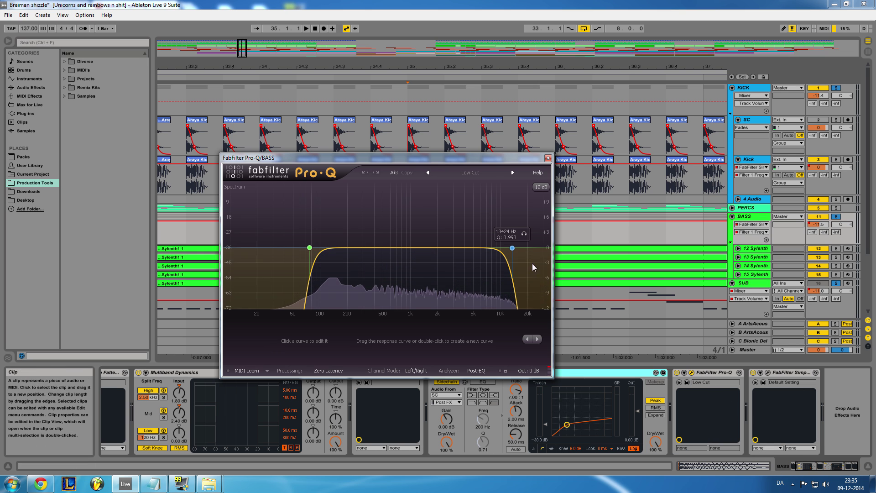
pyautogui.moveTo(544, 248); pyautogui.dragTo(512, 248)
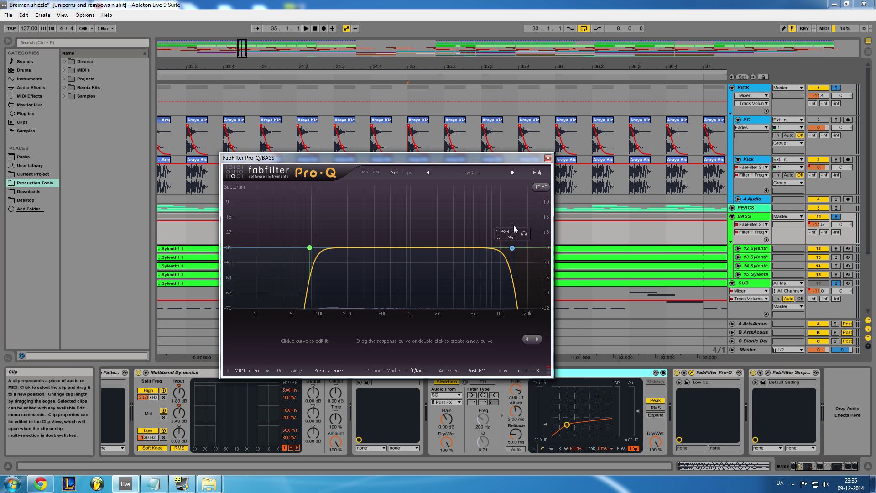
pyautogui.click(309, 247)
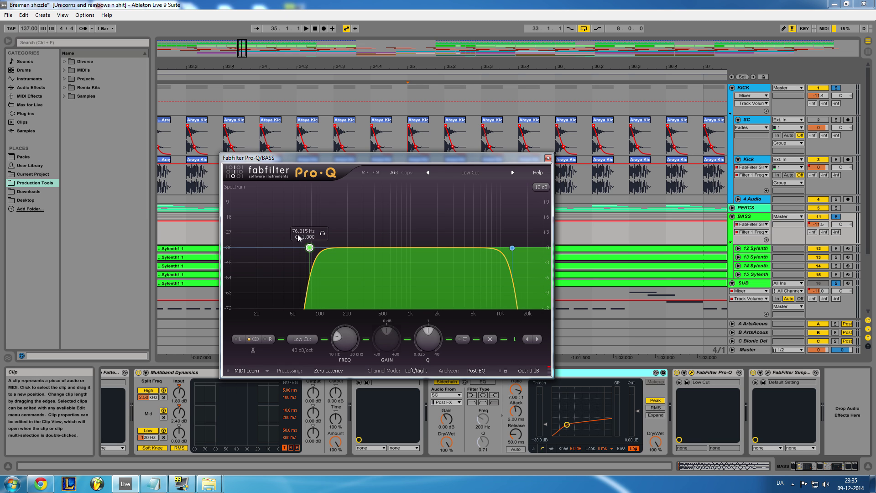
# - Inspect the FabFilter Simplon on the BASS group, then close both FabFilter windows
pyautogui.click(742, 284)
pyautogui.click(732, 217)
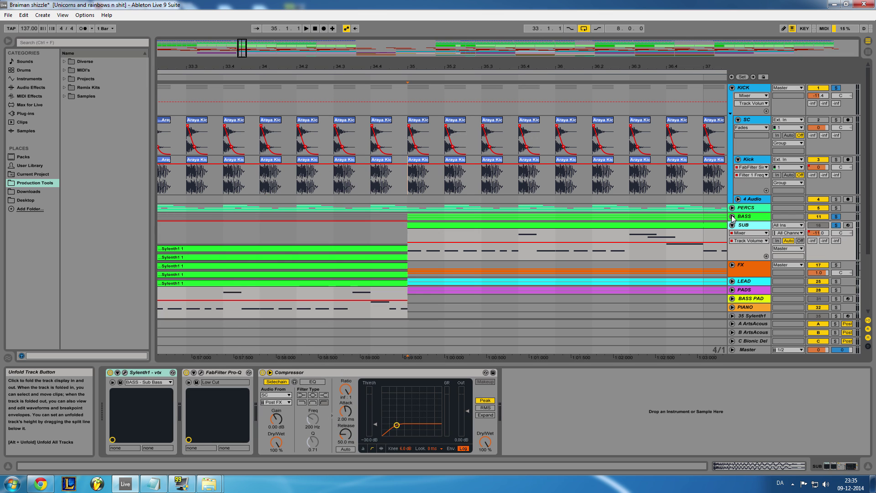
pyautogui.click(732, 216)
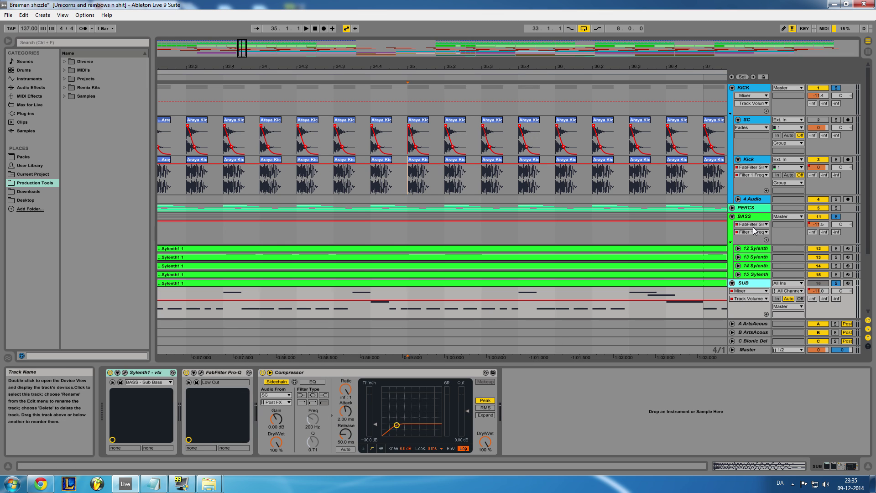
pyautogui.click(750, 216)
pyautogui.click(763, 374)
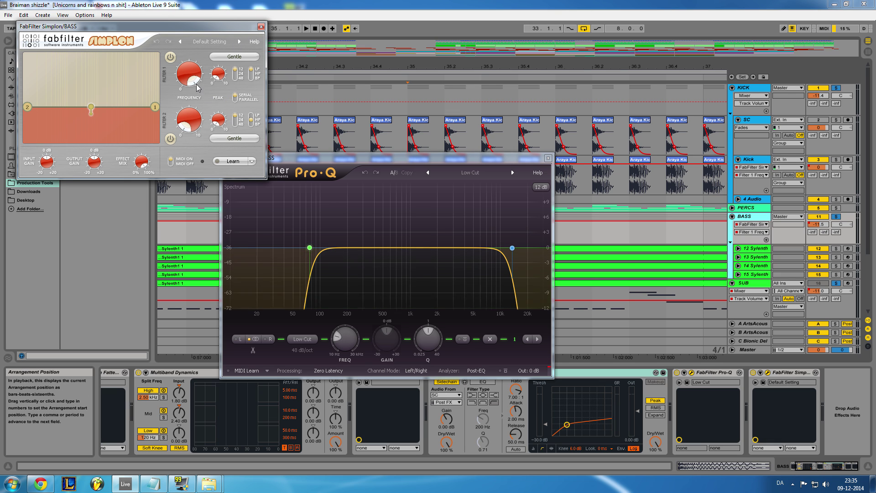
pyautogui.click(261, 26)
pyautogui.click(548, 158)
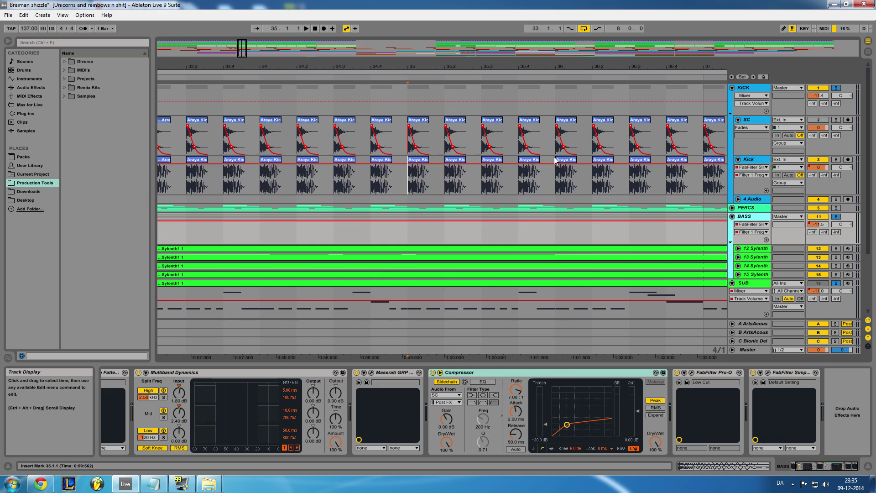
# - Collapse the BASS group and inspect the FabFilter Pro-Q curve on the SUB track, then close it
pyautogui.click(741, 225)
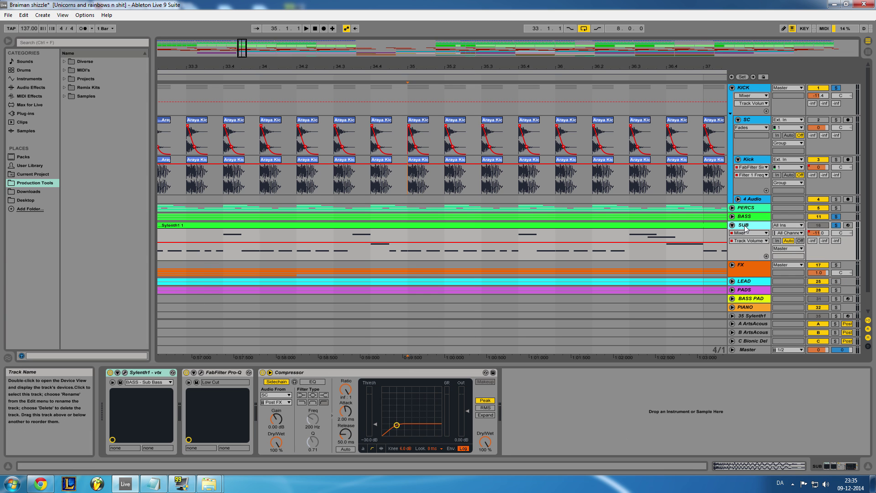
pyautogui.click(201, 372)
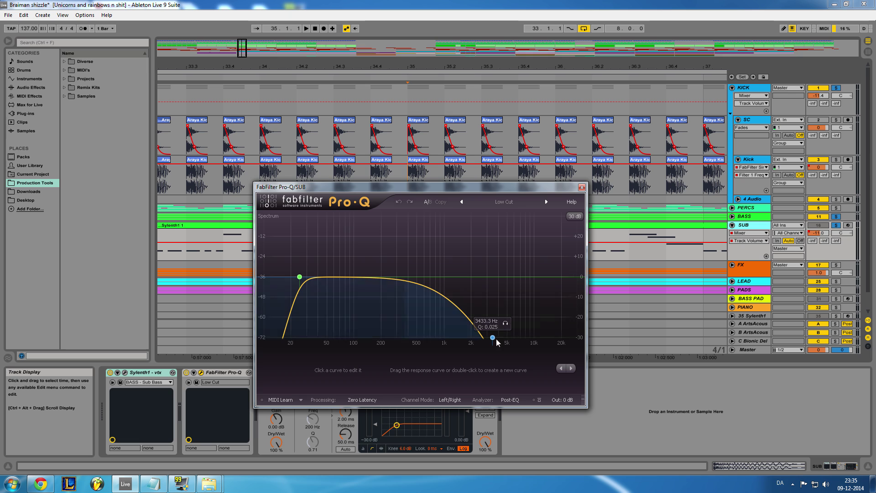
pyautogui.click(581, 187)
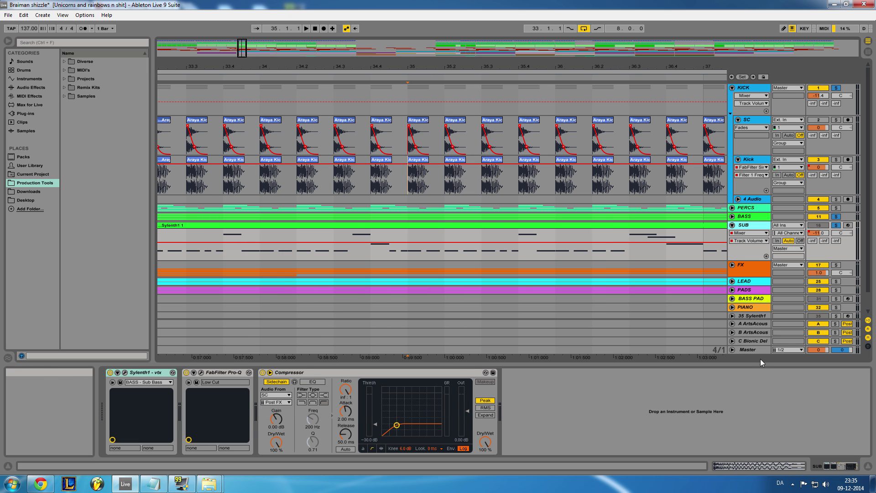
# - Show the Master track's devices and inspect the TP Basslane plug-in, then close it
pyautogui.click(750, 349)
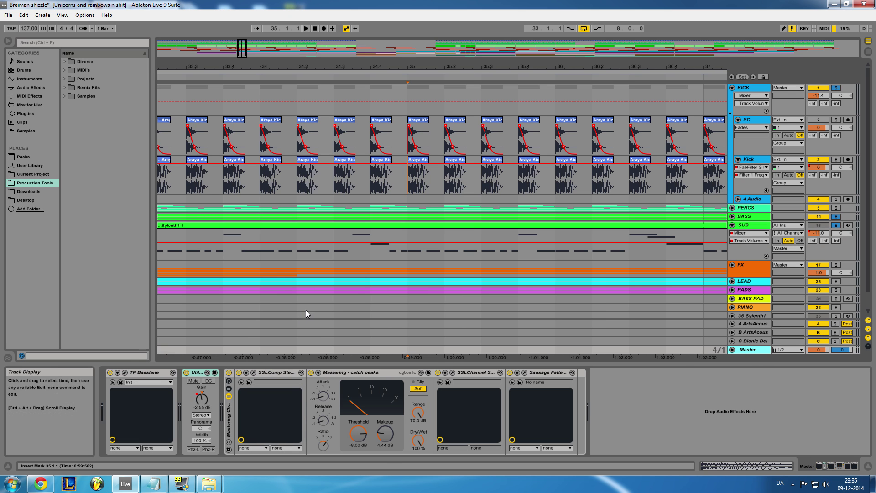
pyautogui.click(125, 372)
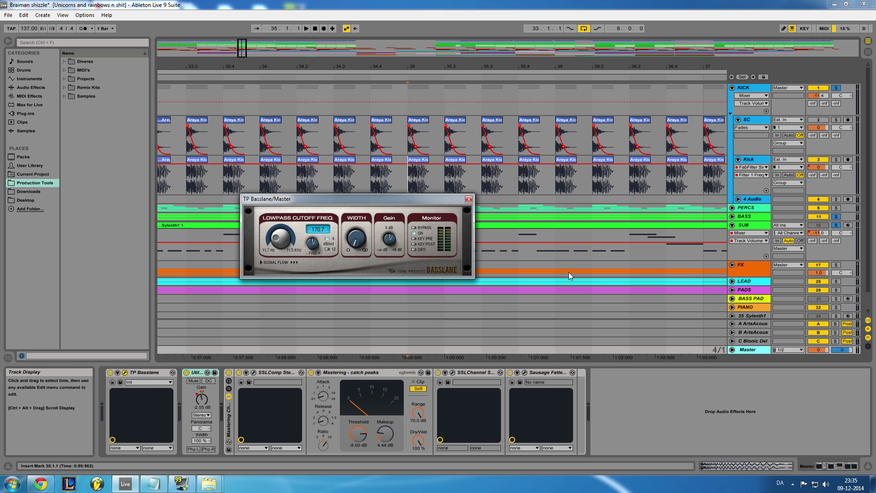
pyautogui.click(468, 199)
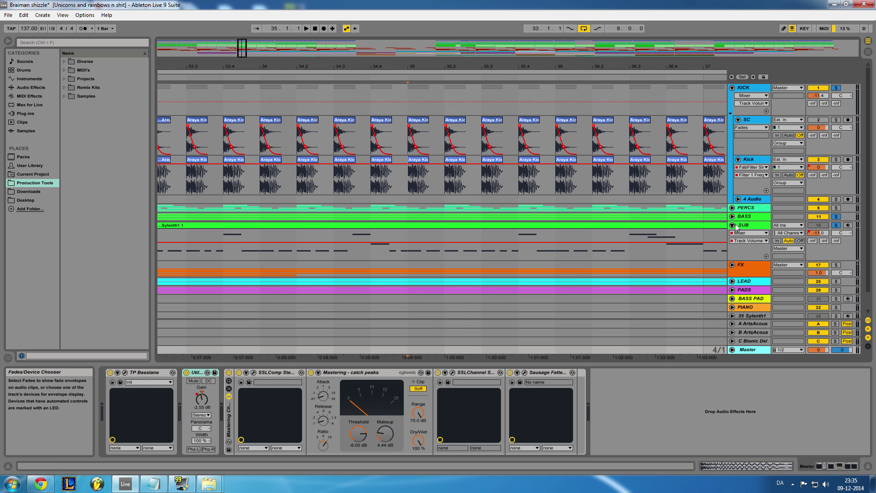
# - Fold the SUB track and show the arrangement from bar 1 to beyond bar 121
pyautogui.click(732, 225)
pyautogui.press('-')
pyautogui.press('-')
pyautogui.press('-')
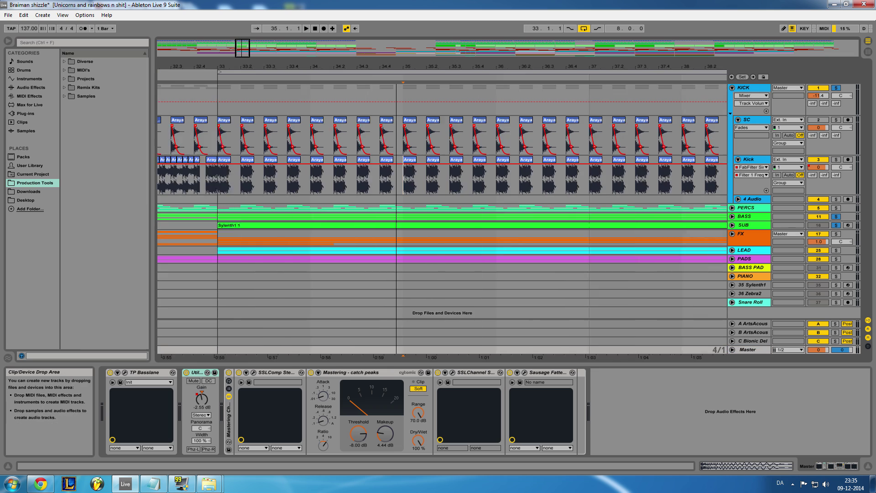
pyautogui.press('-')
pyautogui.press('-')
pyautogui.press('-')
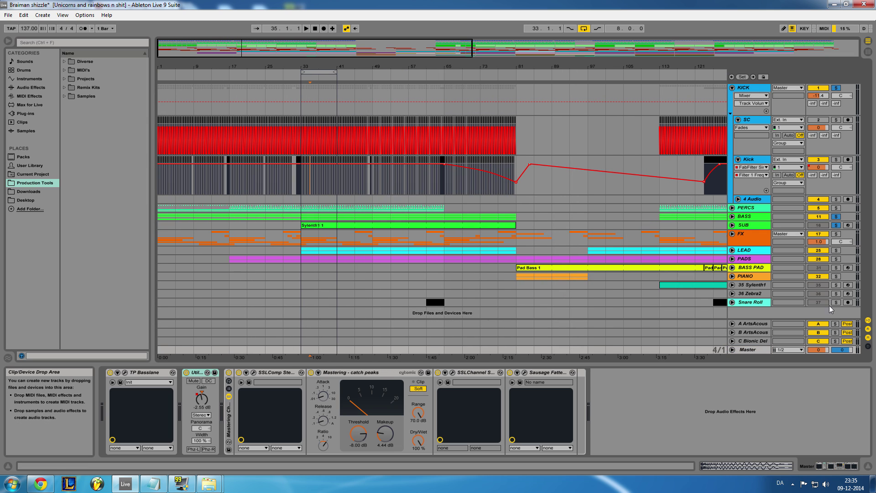
# - Fold the SC and Kick tracks and select the KICK group
pyautogui.click(737, 119)
pyautogui.click(738, 130)
pyautogui.click(737, 130)
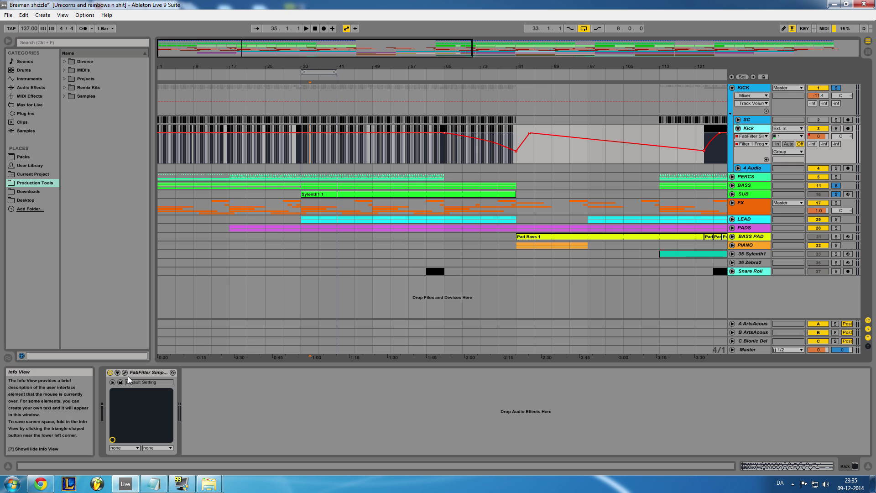
pyautogui.click(738, 128)
pyautogui.click(748, 89)
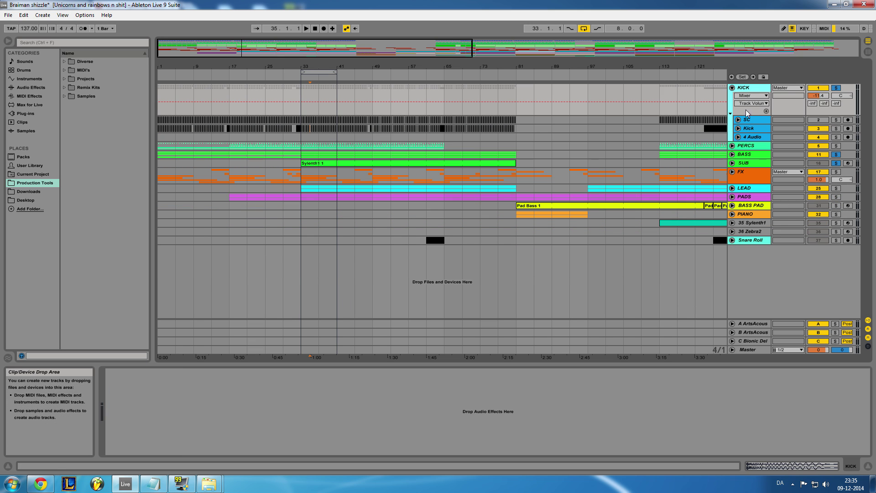
# - Look over the Kick and 4 Audio tracks inside the KICK group and collapse the group
pyautogui.click(732, 88)
pyautogui.click(732, 88)
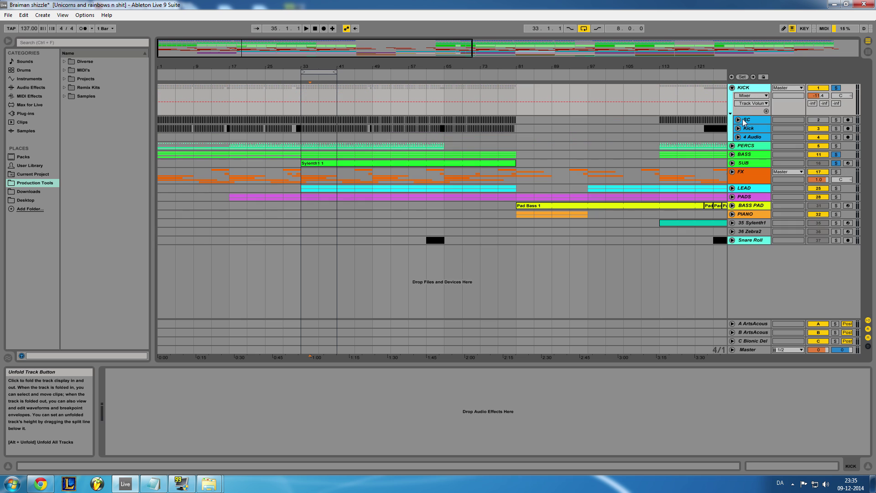
pyautogui.click(748, 128)
pyautogui.click(751, 136)
pyautogui.click(751, 129)
pyautogui.click(750, 136)
pyautogui.click(750, 129)
pyautogui.click(729, 88)
pyautogui.click(731, 88)
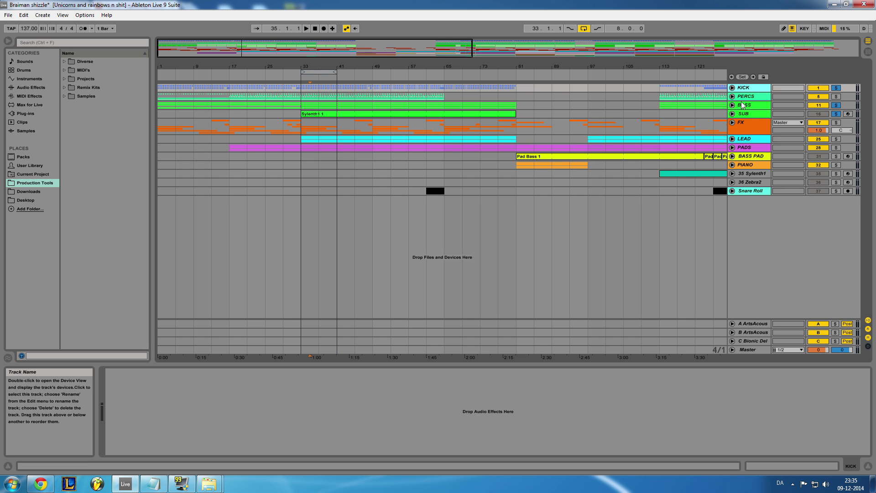
pyautogui.click(732, 87)
pyautogui.click(732, 87)
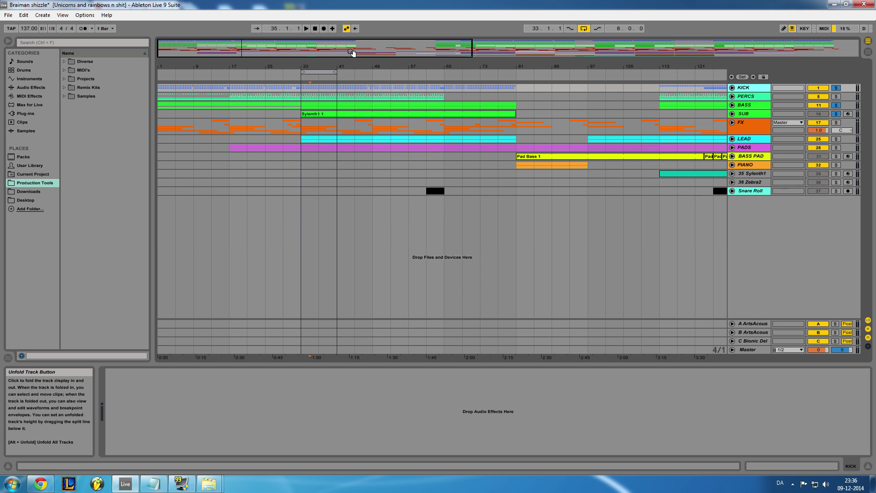
# - Show the whole arrangement from bar 1 to beyond bar 257 with the KICK group collapsed
pyautogui.moveTo(344, 47); pyautogui.dragTo(344, 41)
pyautogui.moveTo(558, 44); pyautogui.dragTo(558, 47)
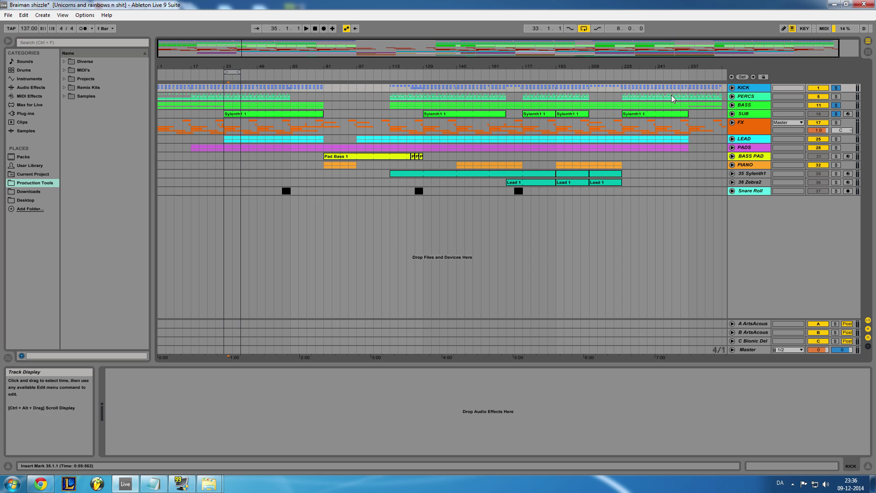
pyautogui.click(732, 88)
pyautogui.click(732, 87)
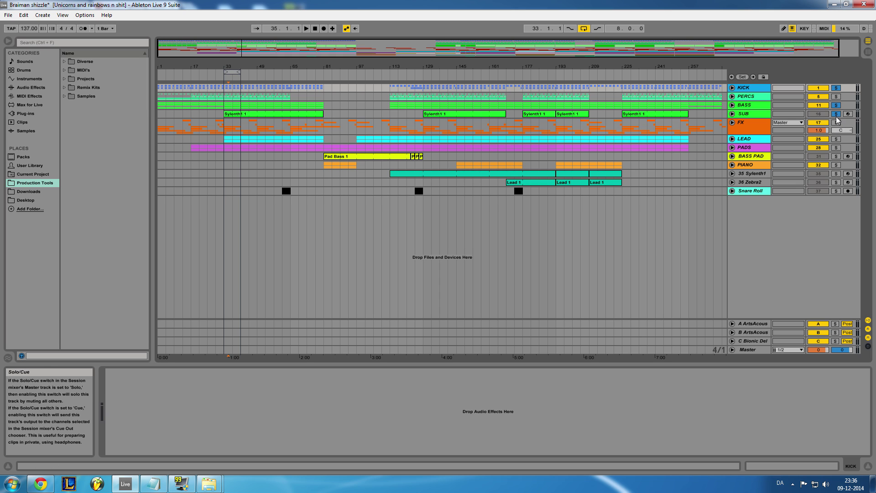
# - Play the soloed kick, bass and sub from bar 33, unfold the PERCS group and audition it soloed alone
pyautogui.click(226, 78)
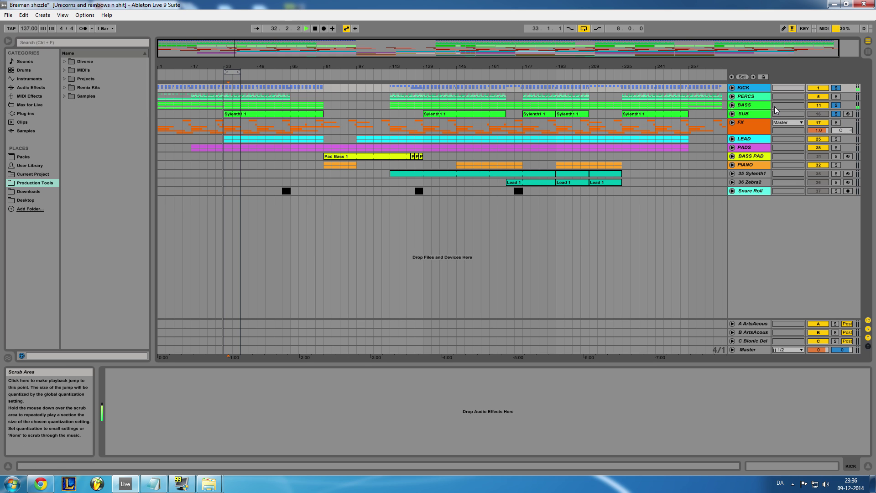
pyautogui.click(836, 97)
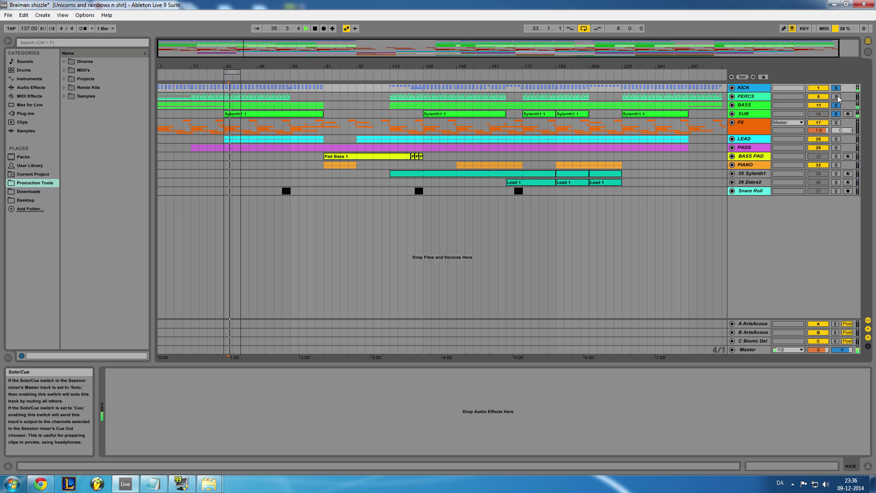
pyautogui.click(753, 99)
pyautogui.click(732, 96)
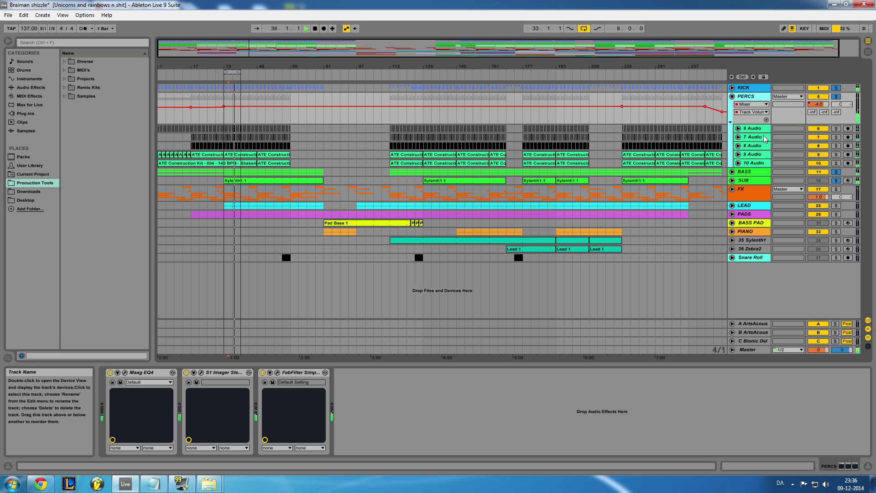
pyautogui.click(835, 96)
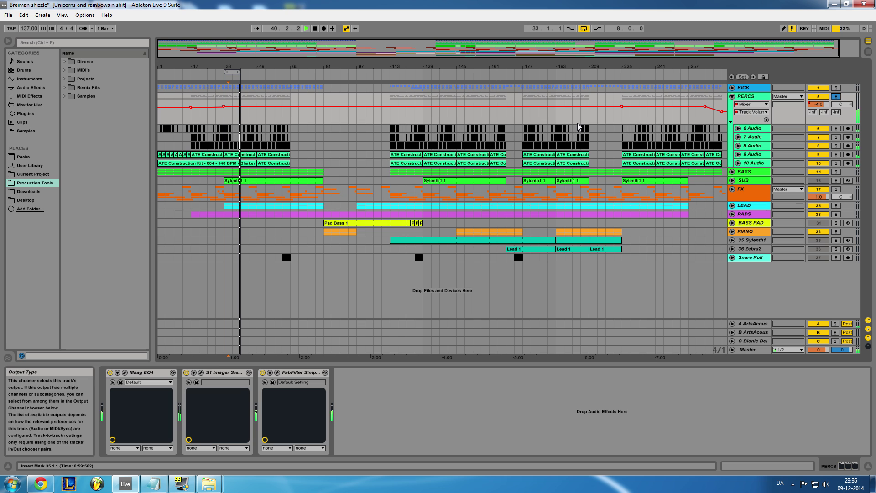
pyautogui.press('space')
# - Zoom in around bar 33 and unfold tracks 6 to 10 Audio inside the PERCS group
pyautogui.moveTo(368, 67); pyautogui.dragTo(371, 128)
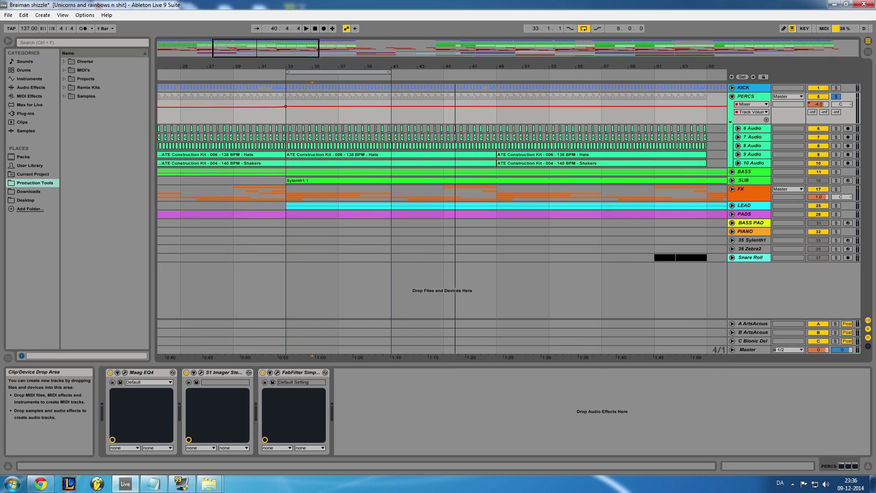
pyautogui.click(738, 163)
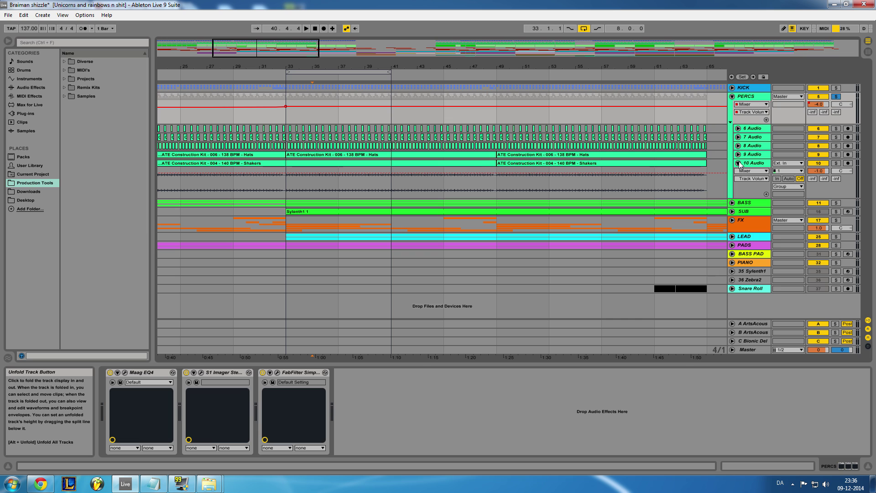
pyautogui.click(738, 154)
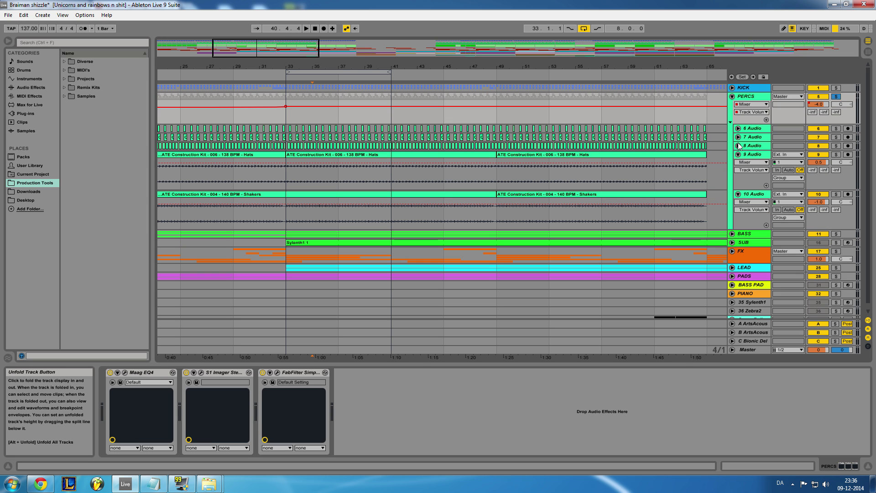
pyautogui.click(738, 146)
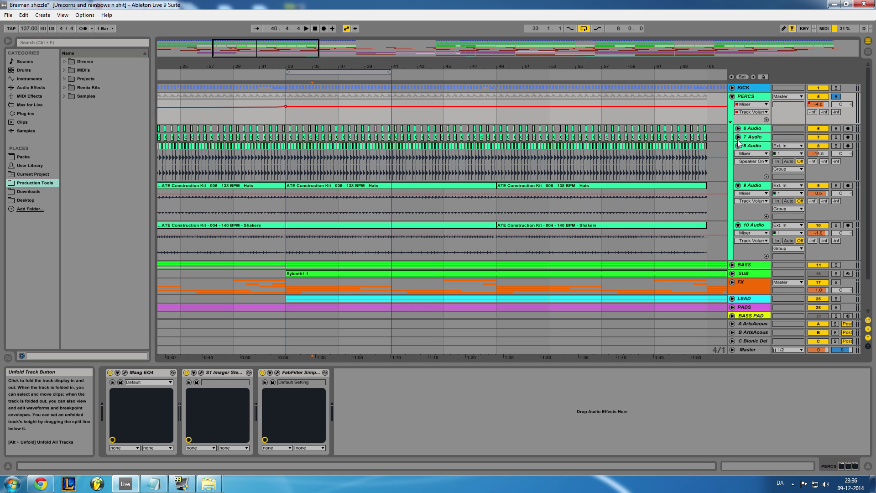
pyautogui.click(738, 137)
pyautogui.click(739, 129)
pyautogui.moveTo(277, 51)
pyautogui.mouseDown()
pyautogui.moveTo(277, 58)
pyautogui.moveTo(274, 48)
pyautogui.mouseUp()
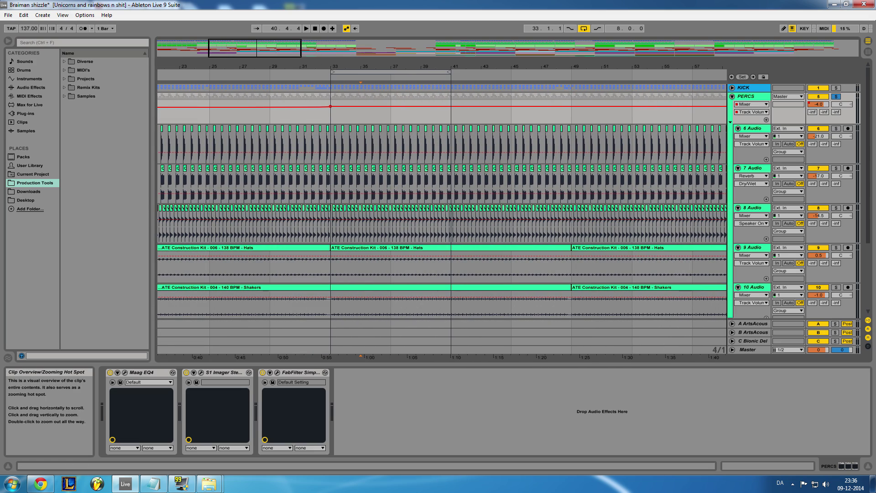
# - Select the loop from bar 33 to 41 and audition 9, 10 and 8 Audio individually, finishing with 7 and 6 Audio soloed together
pyautogui.click(392, 72)
pyautogui.scroll(-3, 562, 193)
pyautogui.scroll(3, 542, 194)
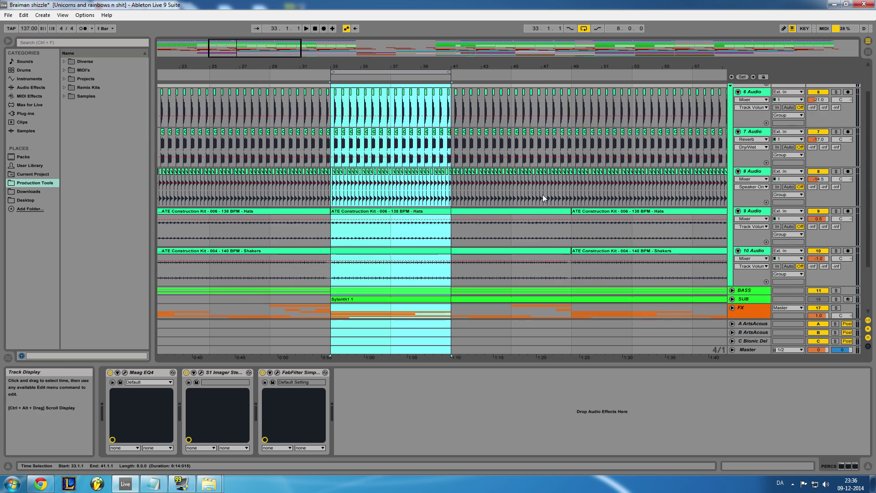
pyautogui.click(834, 247)
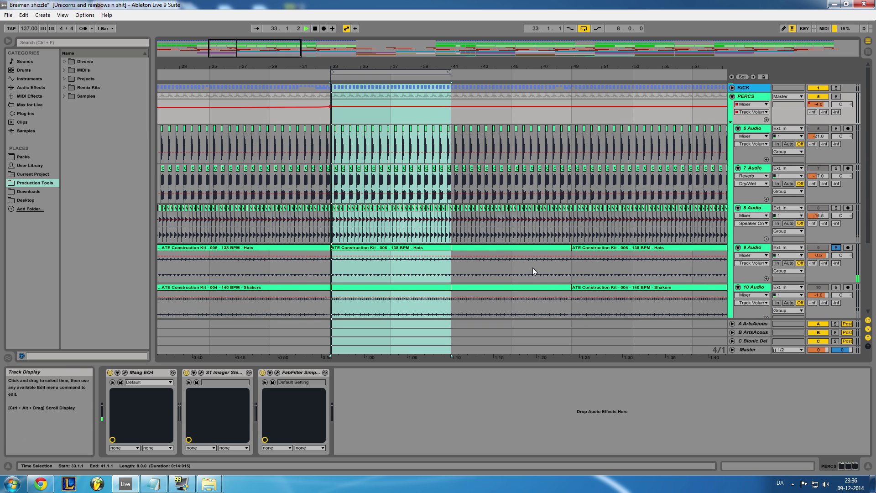
pyautogui.click(837, 288)
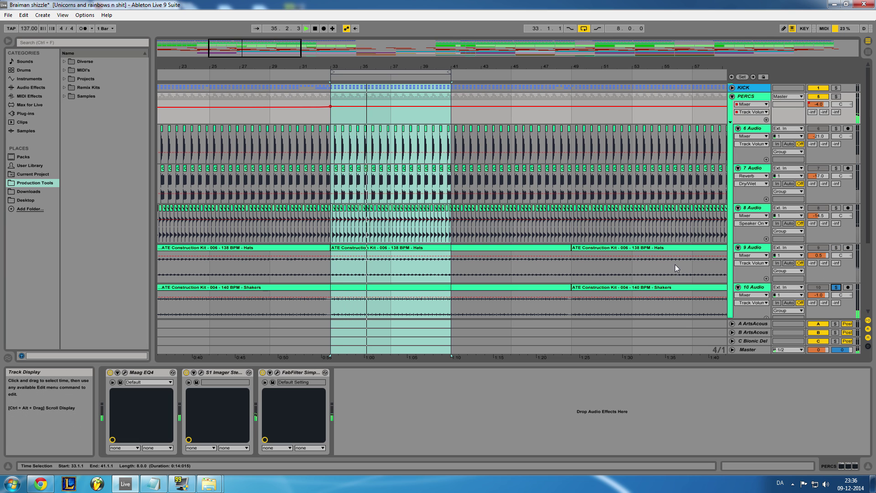
pyautogui.click(835, 207)
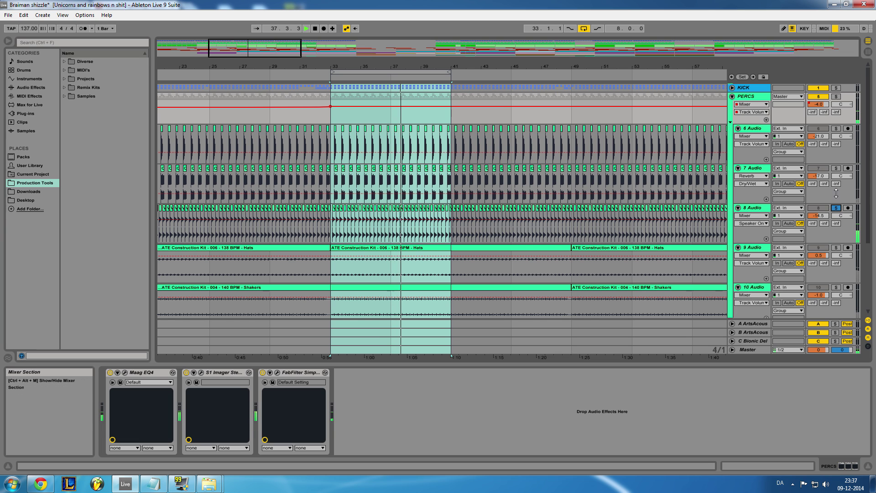
pyautogui.click(836, 168)
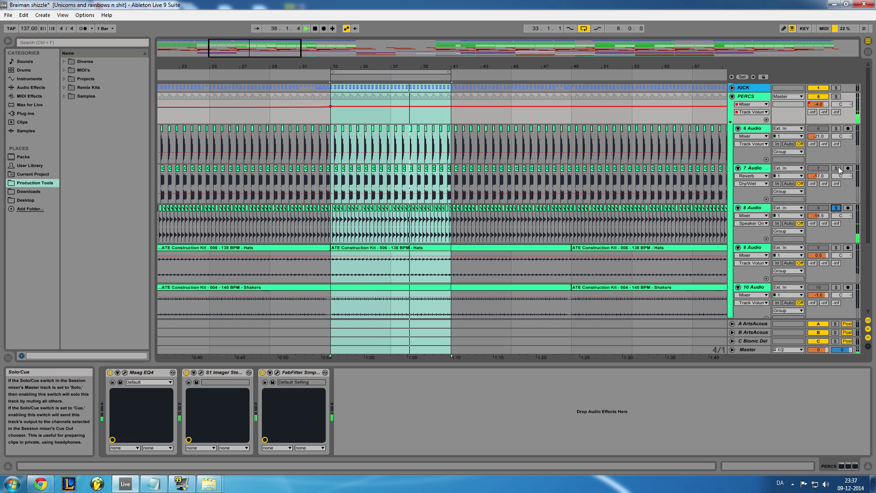
pyautogui.keyDown('ctrl'); pyautogui.click(836, 128); pyautogui.keyUp('ctrl')
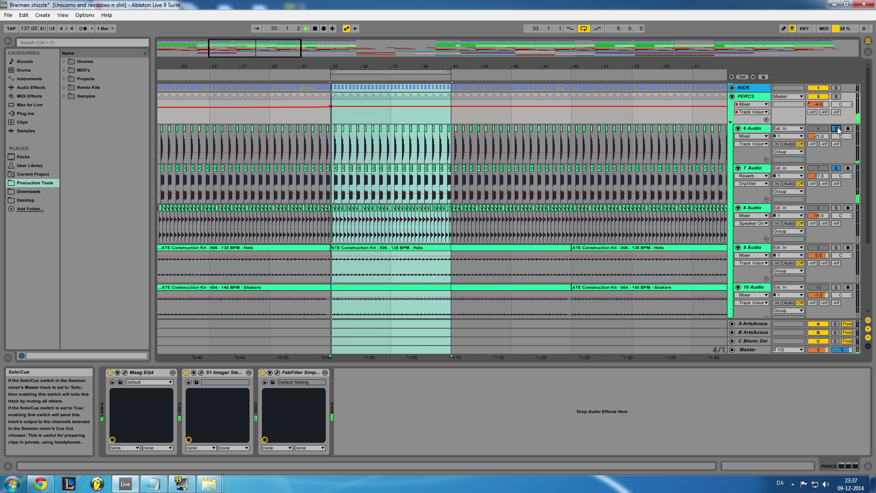
pyautogui.press('space')
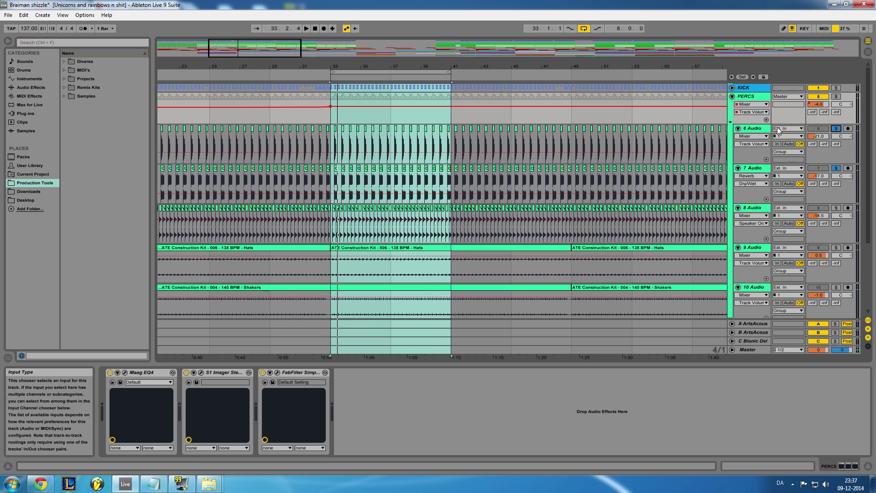
# - Inspect the S1 Imager Stereo settings on the PERCS group and recheck its tracks, leaving the group collapsed
pyautogui.click(733, 100)
pyautogui.click(732, 97)
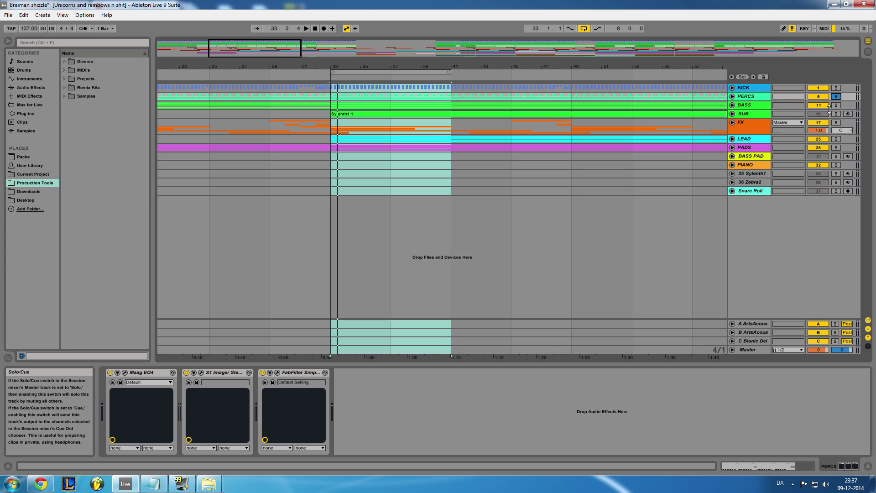
pyautogui.click(201, 372)
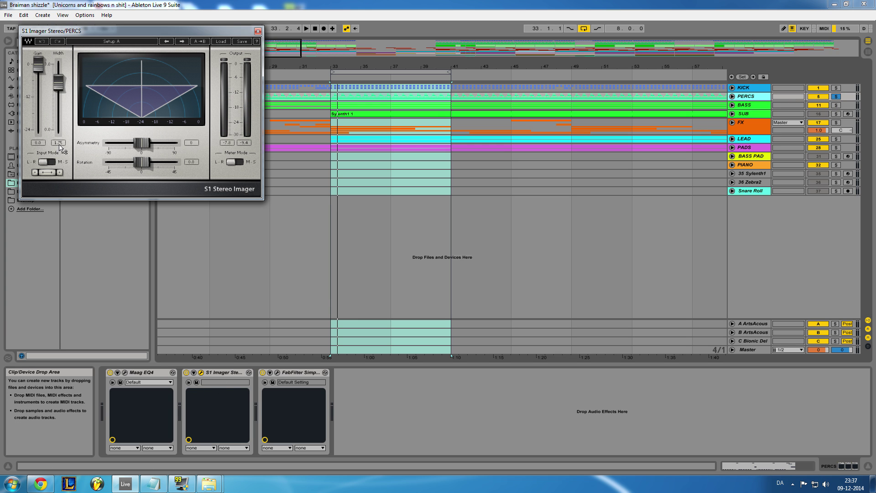
pyautogui.click(258, 31)
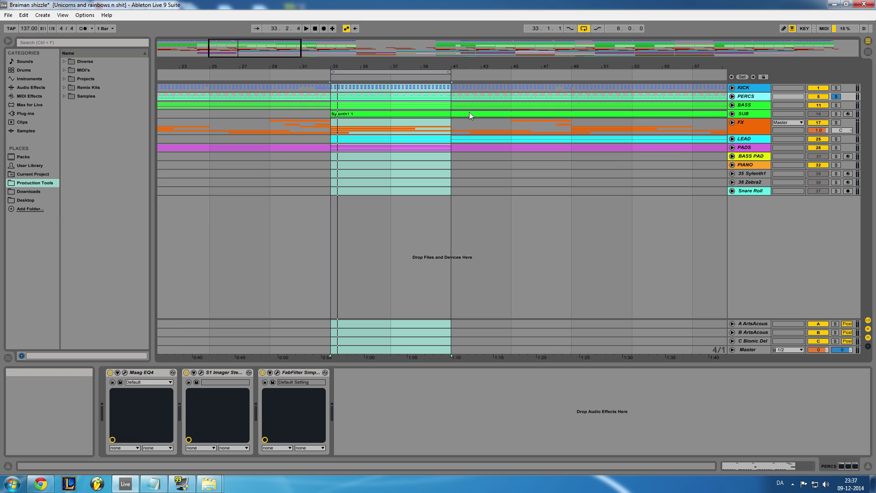
pyautogui.click(731, 96)
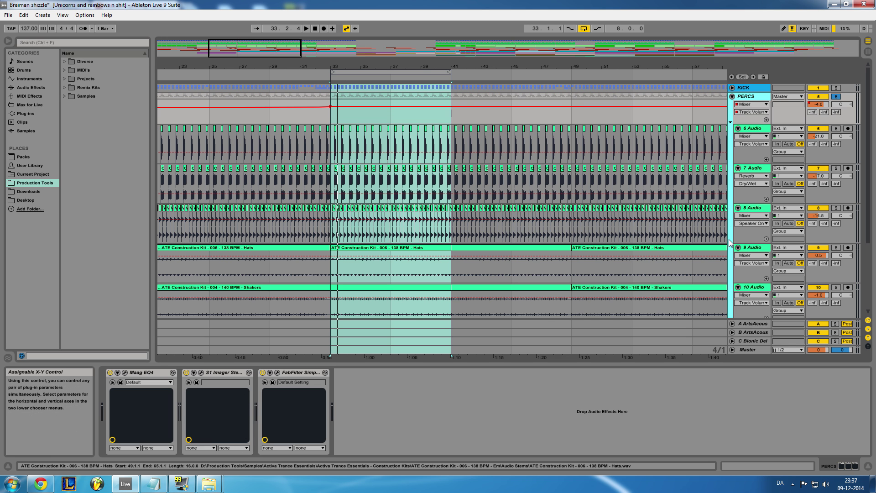
pyautogui.click(732, 96)
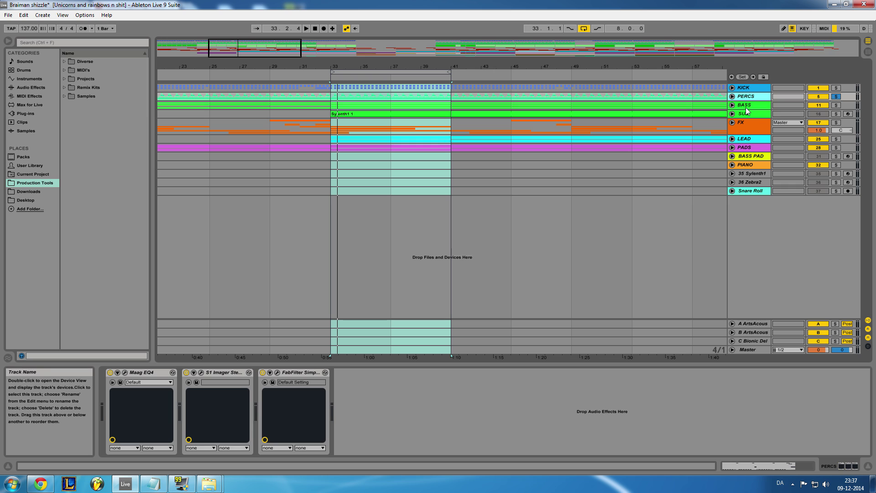
# - Compare the device chains of the BASS group and the SUB track
pyautogui.click(748, 106)
pyautogui.click(749, 114)
pyautogui.click(751, 105)
pyautogui.click(752, 113)
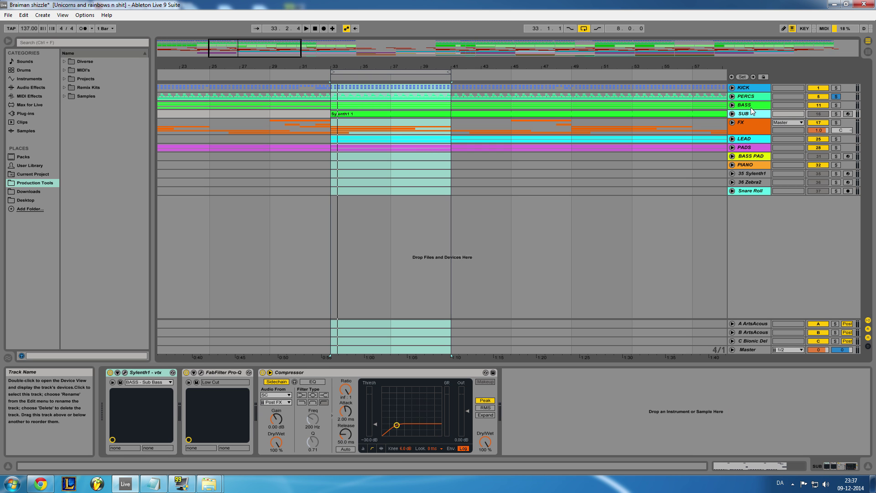
# - Look over the tracks in the FX group and its S1 Imager Stereo settings, and collapse the group
pyautogui.click(746, 123)
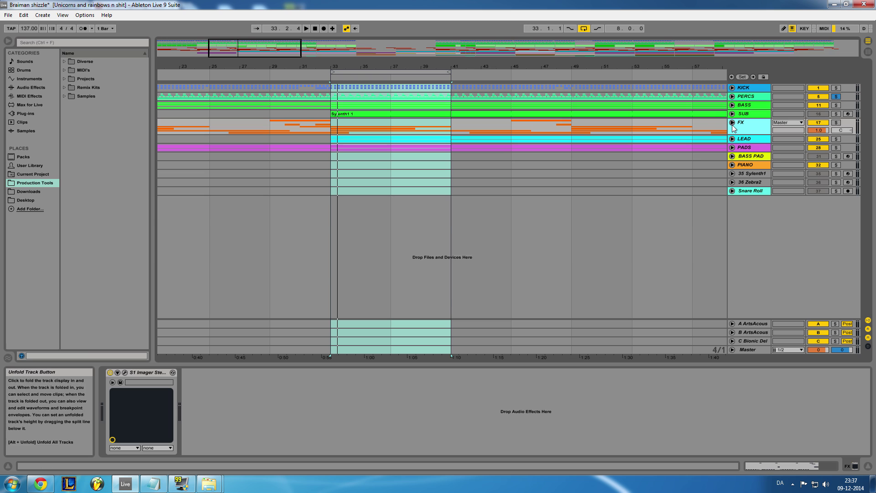
pyautogui.press('Right')
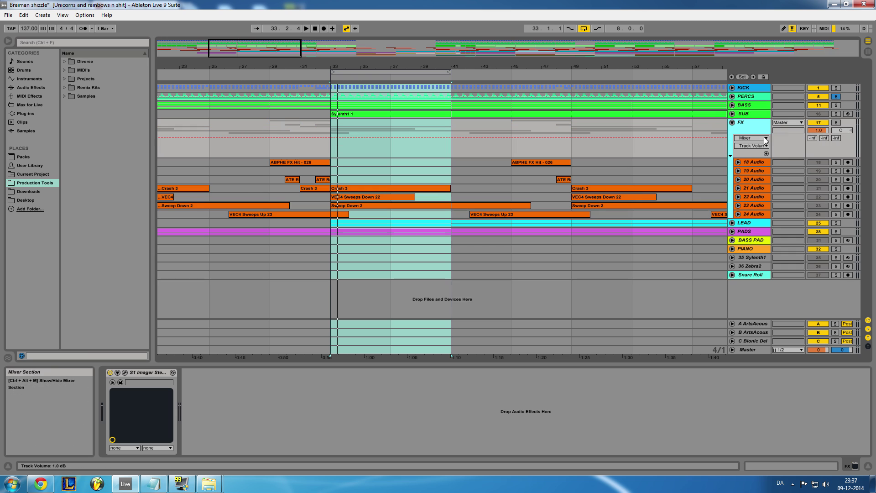
pyautogui.click(124, 373)
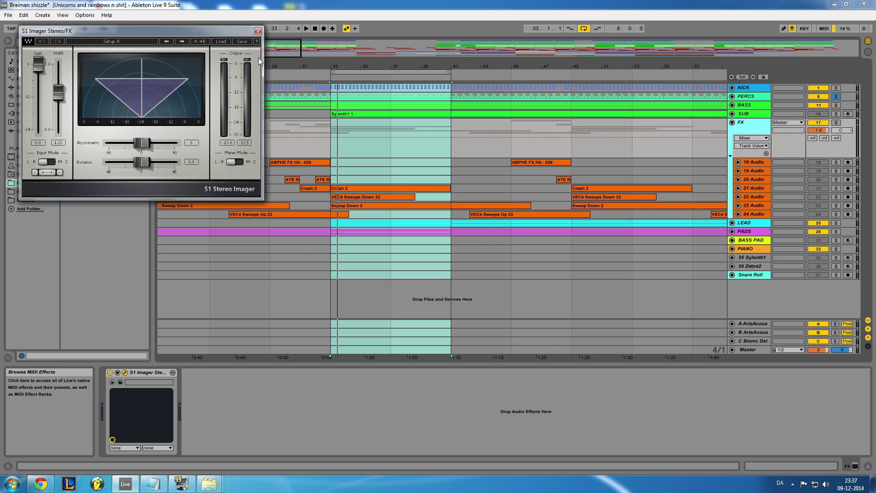
pyautogui.click(257, 30)
pyautogui.click(732, 122)
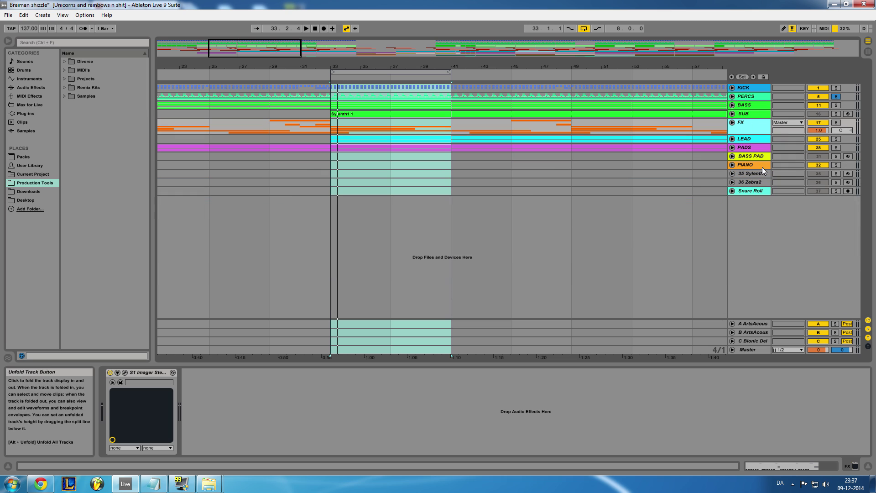
# - Solo the LEAD group, play it from about bar 97 and unfold it to show its two Zebra2 tracks
pyautogui.click(759, 139)
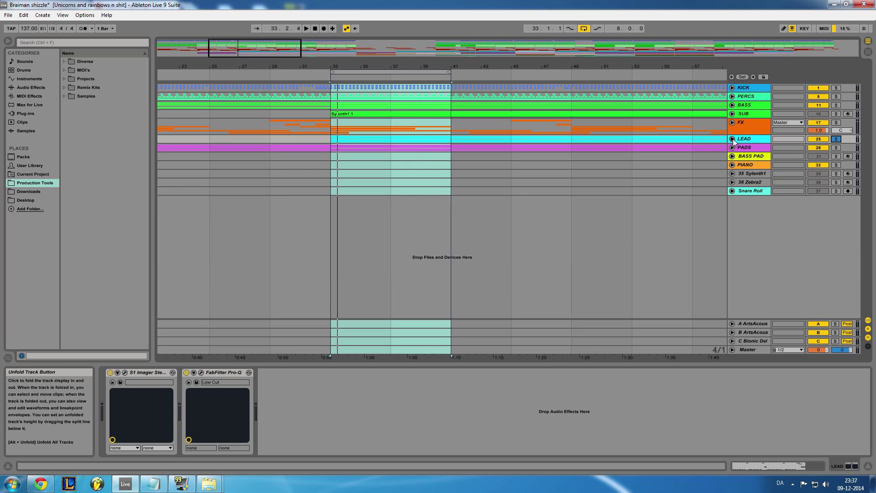
pyautogui.moveTo(263, 43); pyautogui.dragTo(262, 18)
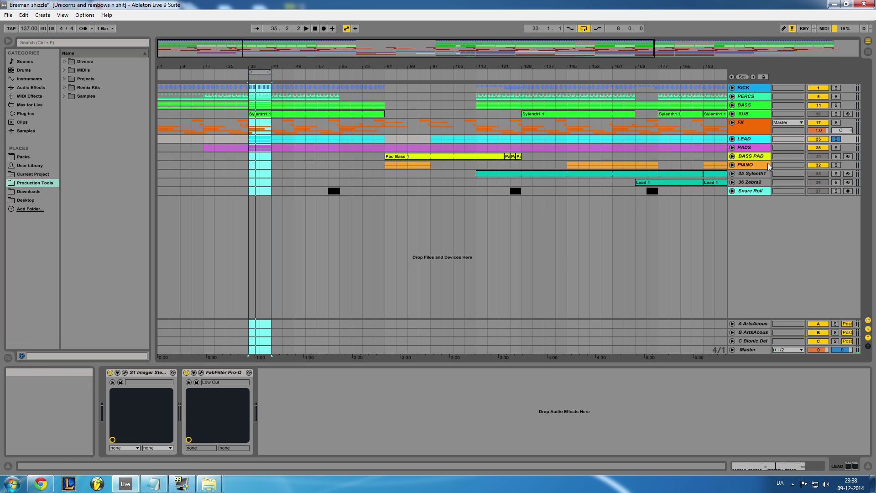
pyautogui.click(440, 86)
pyautogui.press('space')
pyautogui.click(731, 139)
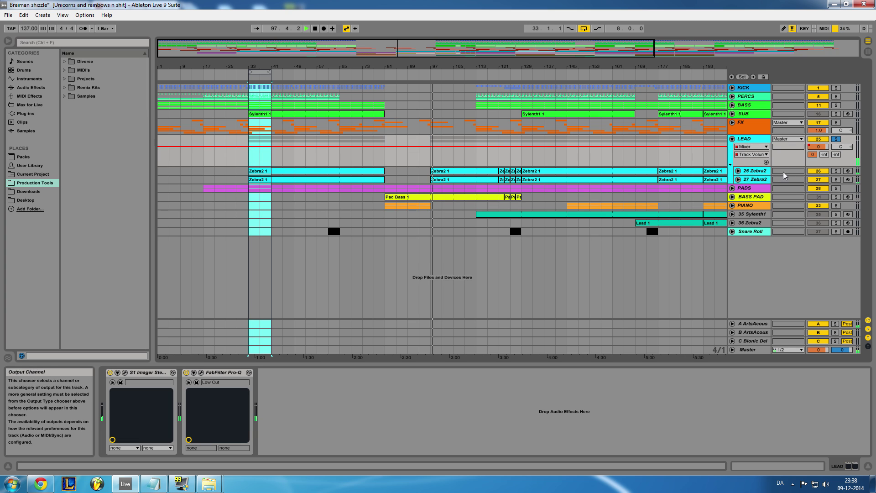
# - Select the 26 Zebra2 track and unfold it to examine its notes and Cut automation
pyautogui.click(754, 172)
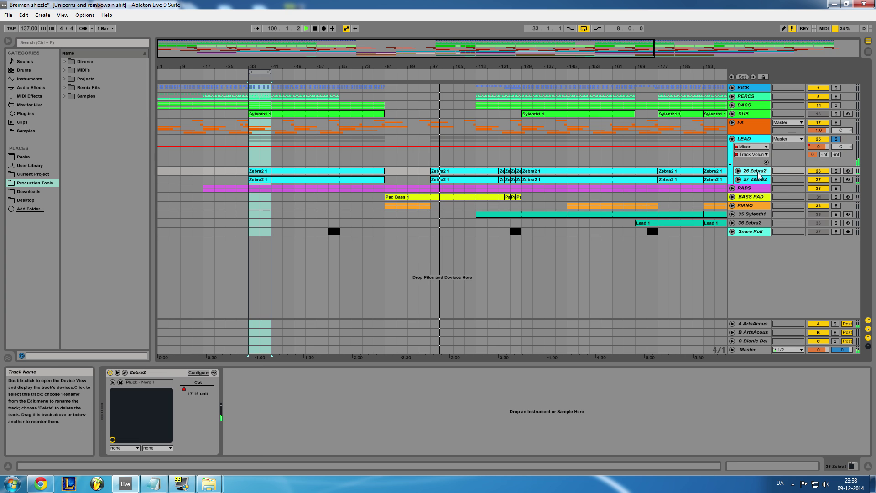
pyautogui.click(737, 171)
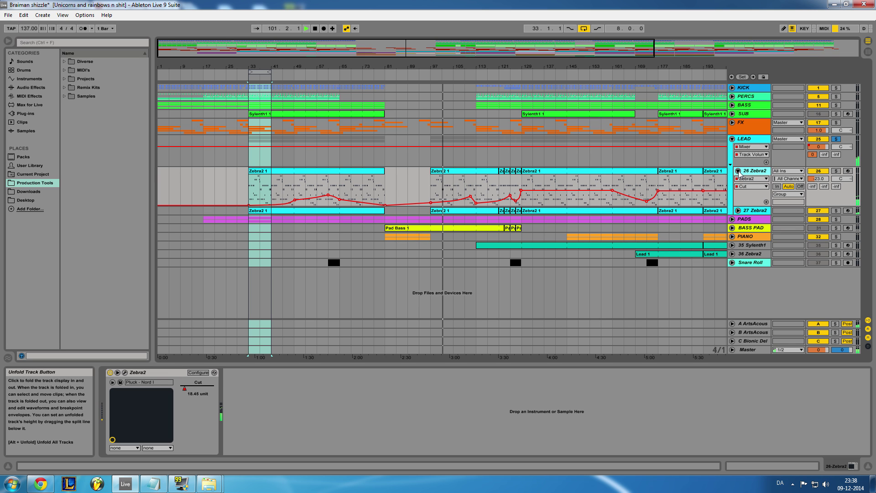
pyautogui.click(738, 171)
pyautogui.click(737, 171)
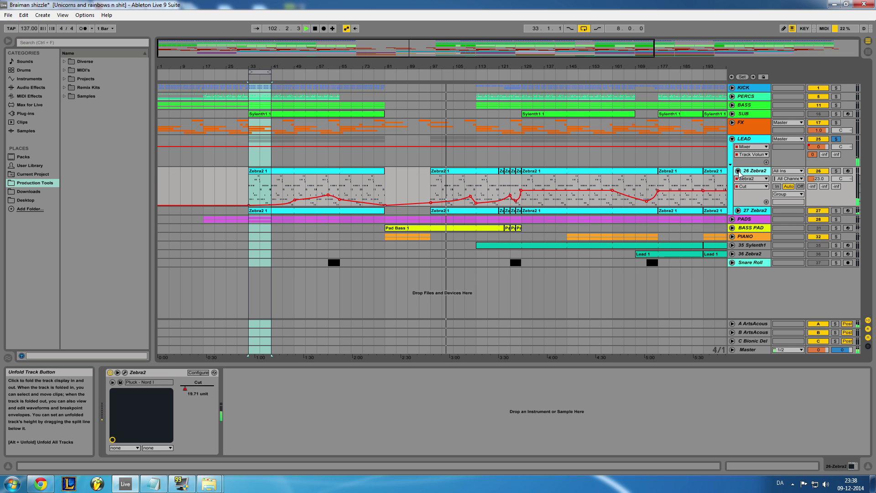
# - Solo the 26 Zebra2 track and open its Zebra2 synth window, moving it up so the lower controls are clear
pyautogui.click(836, 171)
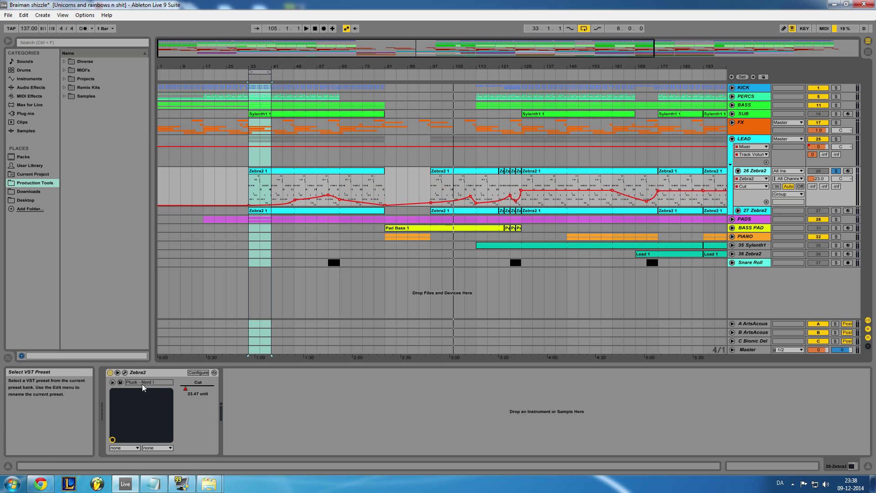
pyautogui.click(124, 372)
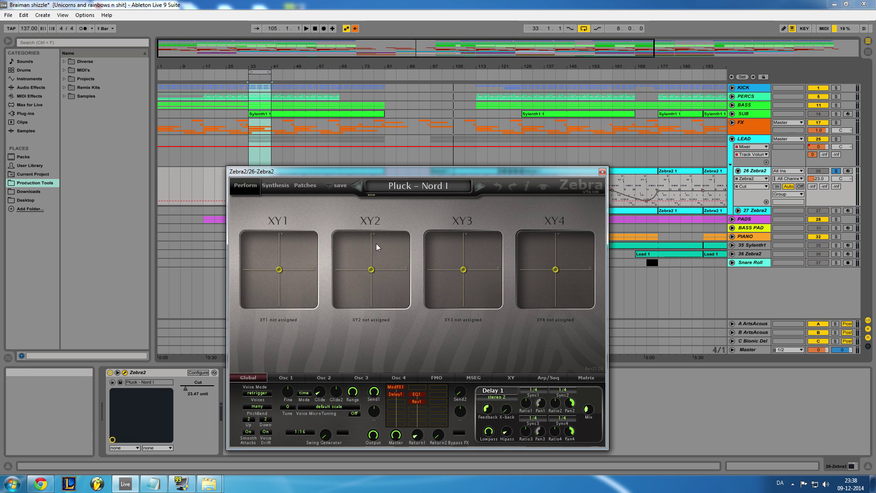
pyautogui.moveTo(413, 171); pyautogui.dragTo(408, 109)
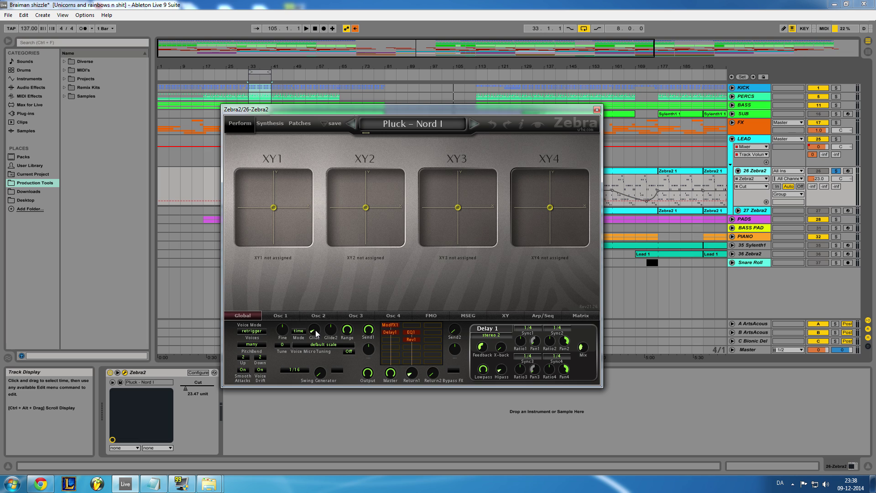
# - Close the Zebra2 synth window and restore the overridden automation so it follows the arrangement again
pyautogui.click(596, 110)
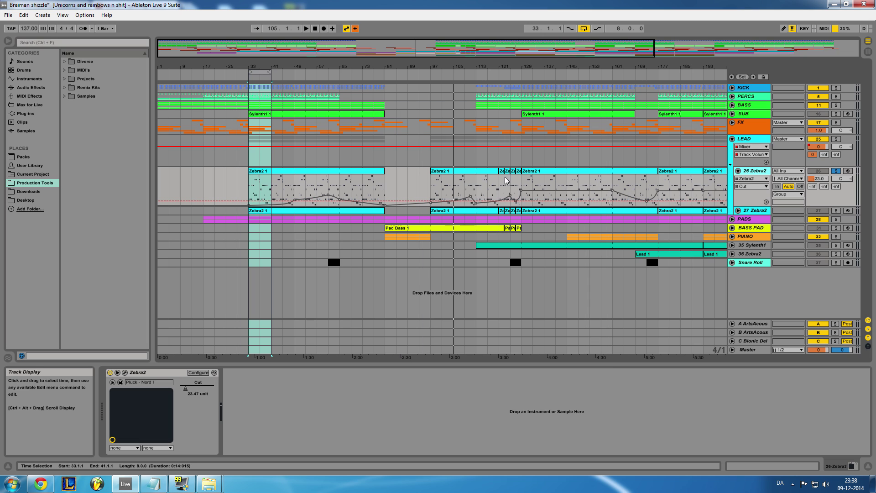
pyautogui.click(356, 28)
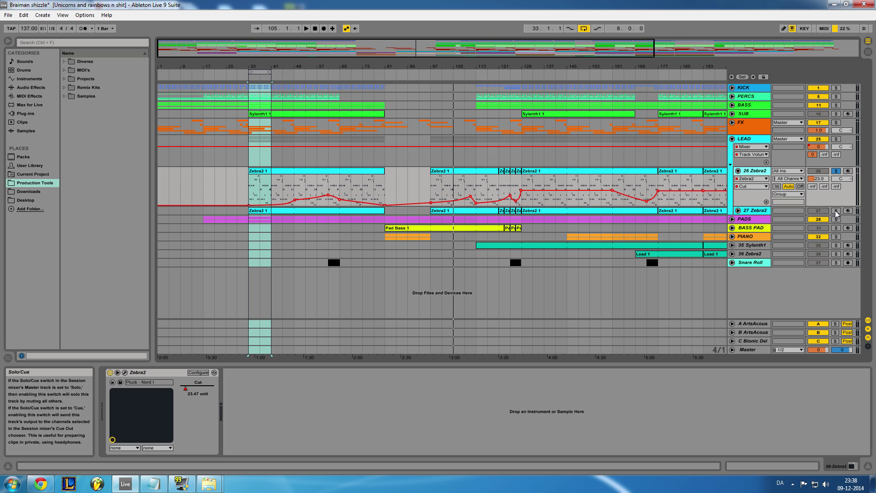
# - Solo the 27 Zebra2 track, unfold its Cut automation and play it from about bar 130
pyautogui.click(768, 212)
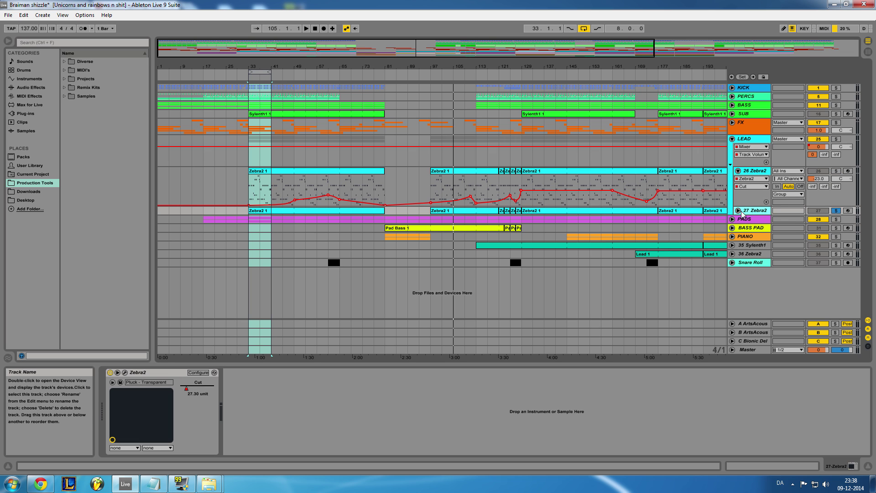
pyautogui.click(737, 210)
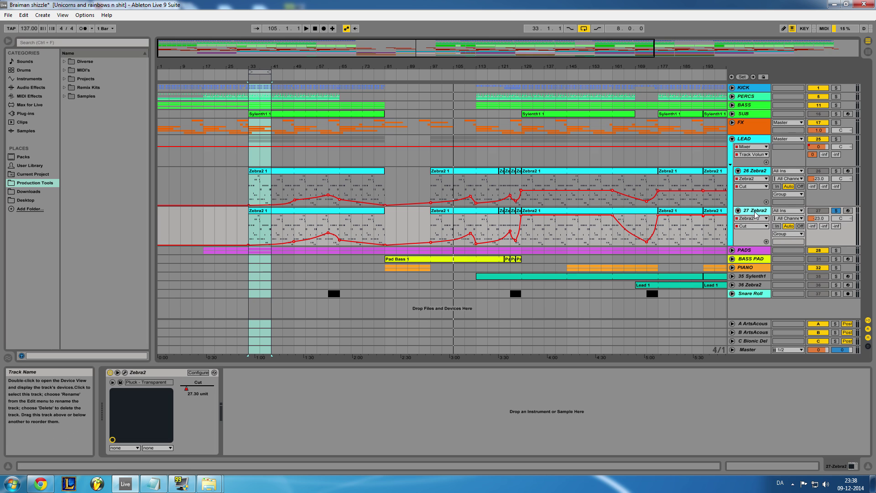
pyautogui.press('space')
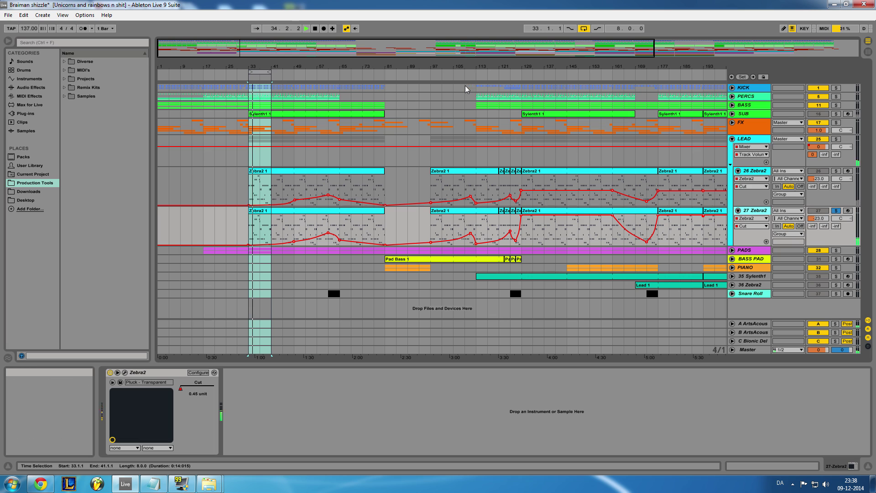
pyautogui.click(526, 73)
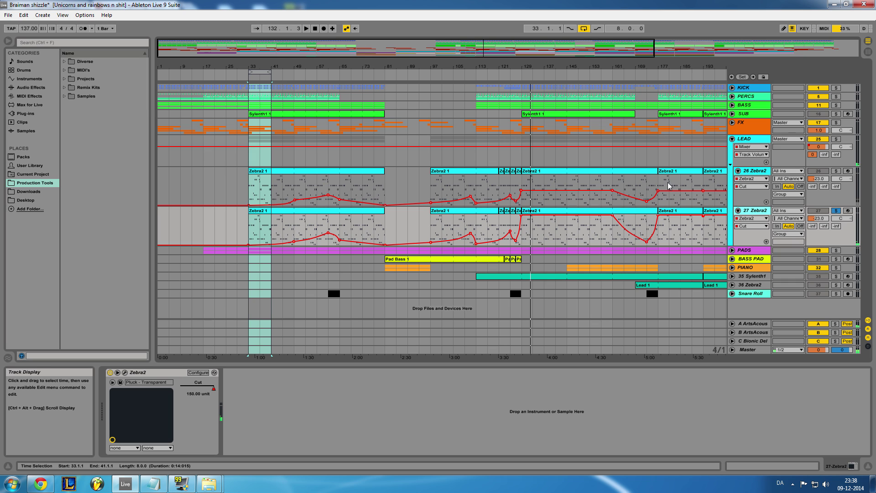
# - Compare the Cut automation of the two Zebra2 tracks, leave both folded and solo the LEAD group
pyautogui.click(737, 210)
pyautogui.click(753, 172)
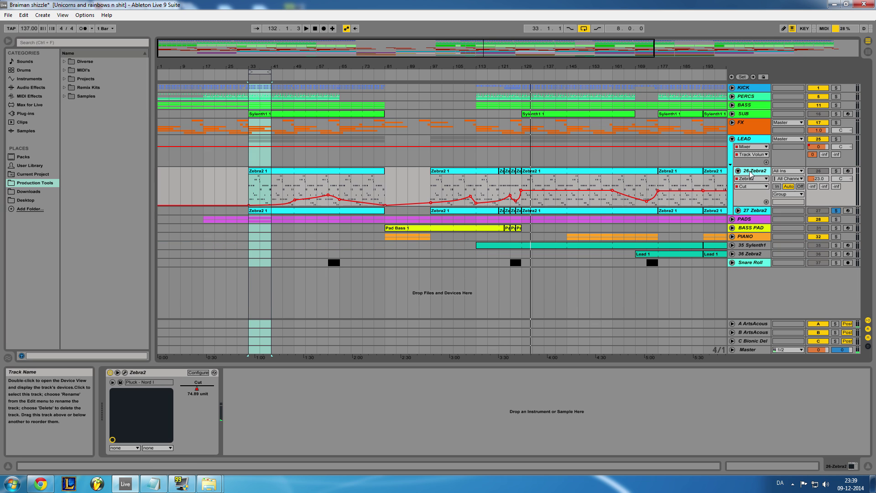
pyautogui.click(738, 171)
pyautogui.click(752, 180)
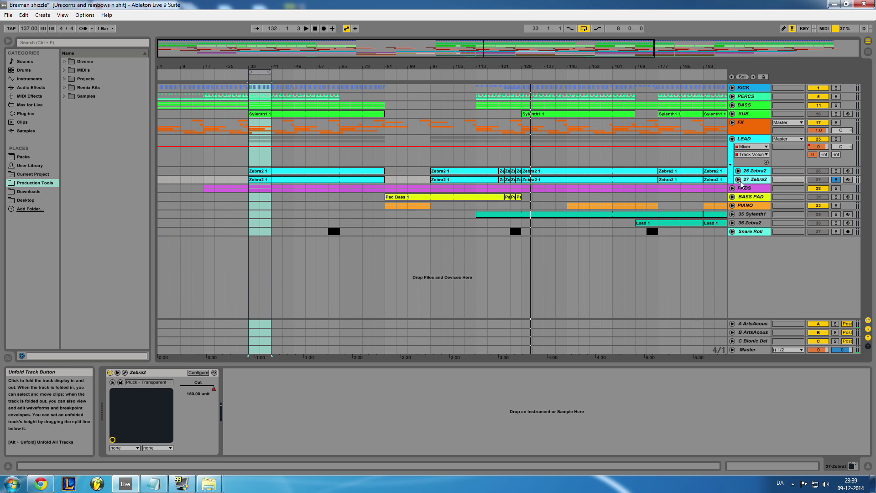
pyautogui.click(738, 179)
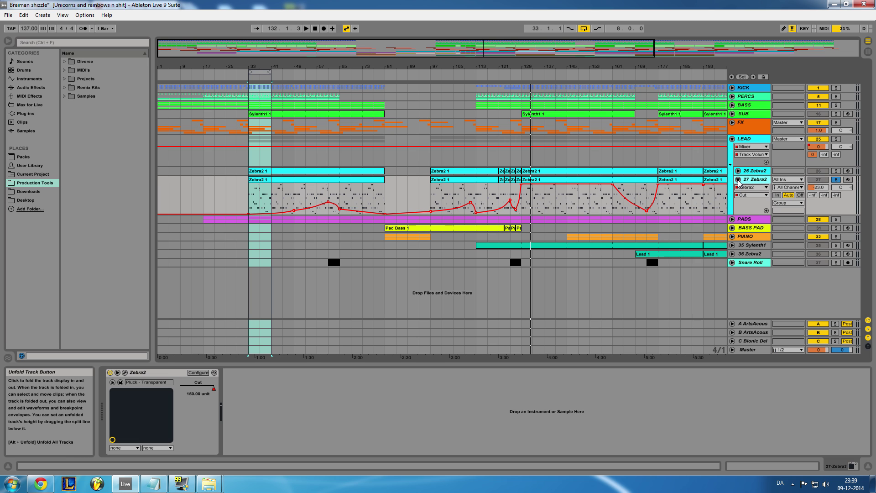
pyautogui.click(738, 179)
pyautogui.click(737, 171)
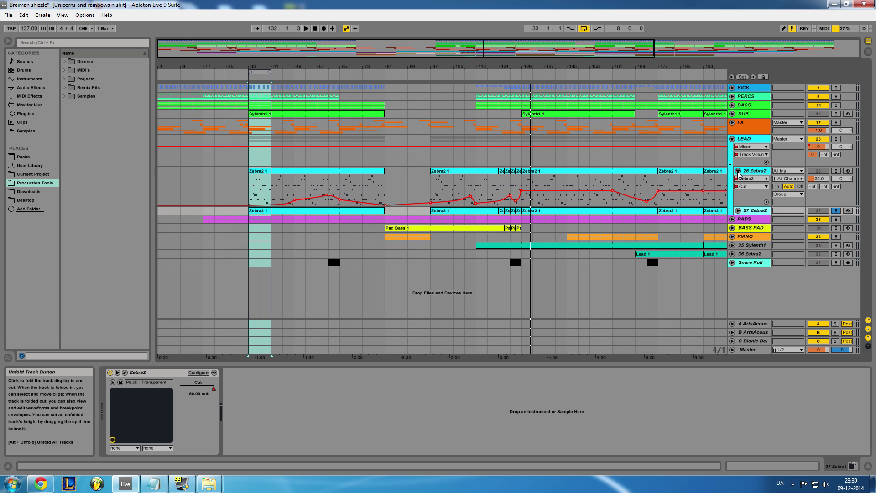
pyautogui.click(737, 171)
pyautogui.click(835, 139)
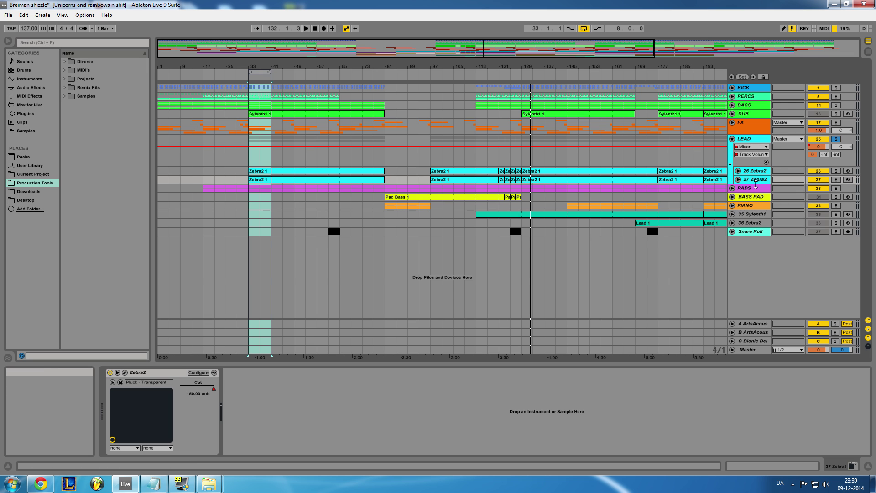
# - Unfold and solo the PADS group and unfold its two PAD tracks to show their notes
pyautogui.click(732, 188)
pyautogui.click(835, 188)
pyautogui.click(737, 229)
pyautogui.click(738, 228)
pyautogui.click(738, 229)
pyautogui.click(738, 220)
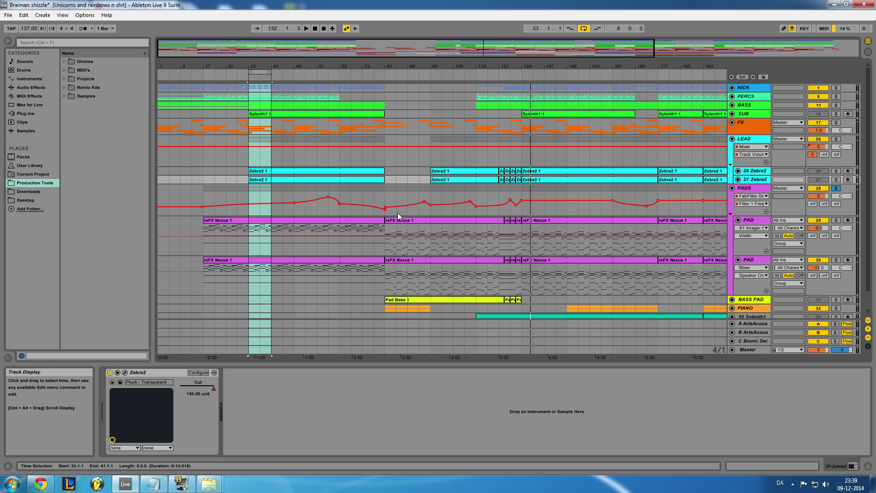
# - Check the Nexus preset on the first PAD track and play that track soloed from about bar 83
pyautogui.click(753, 241)
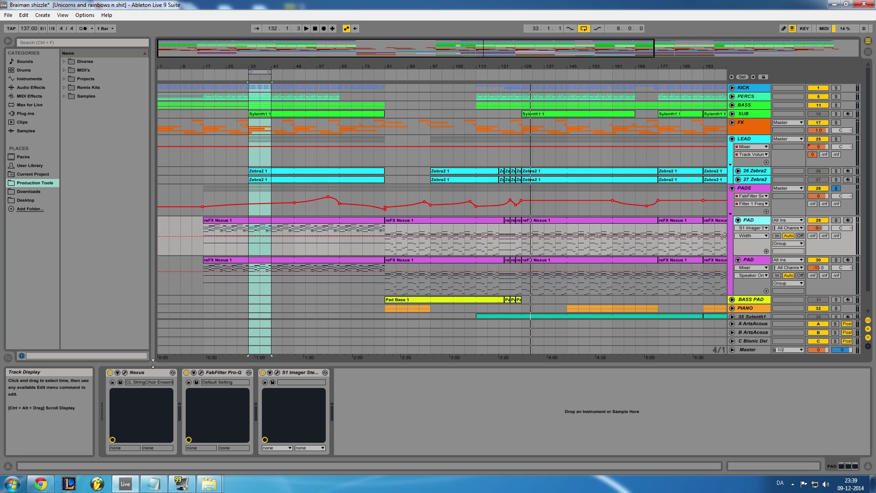
pyautogui.click(125, 372)
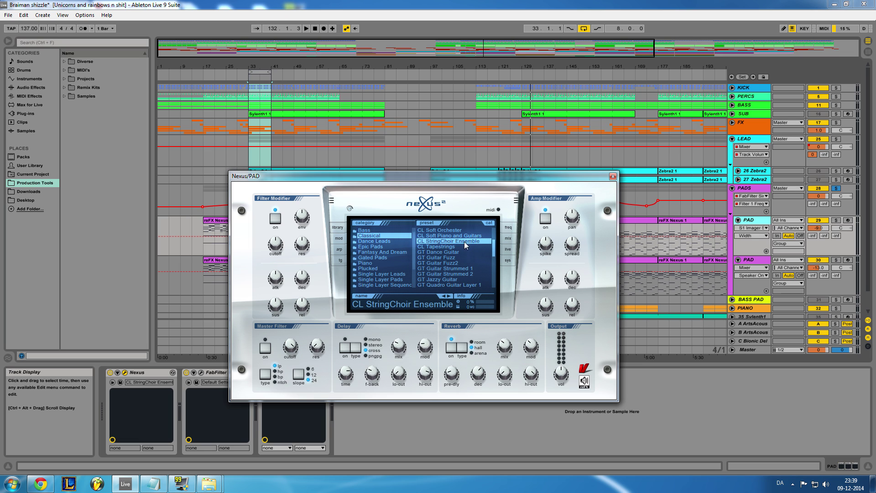
pyautogui.click(608, 176)
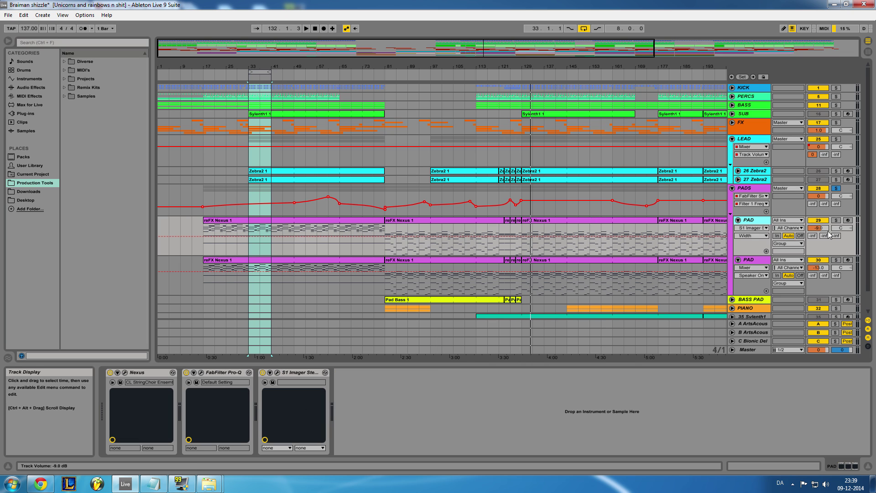
pyautogui.click(390, 82)
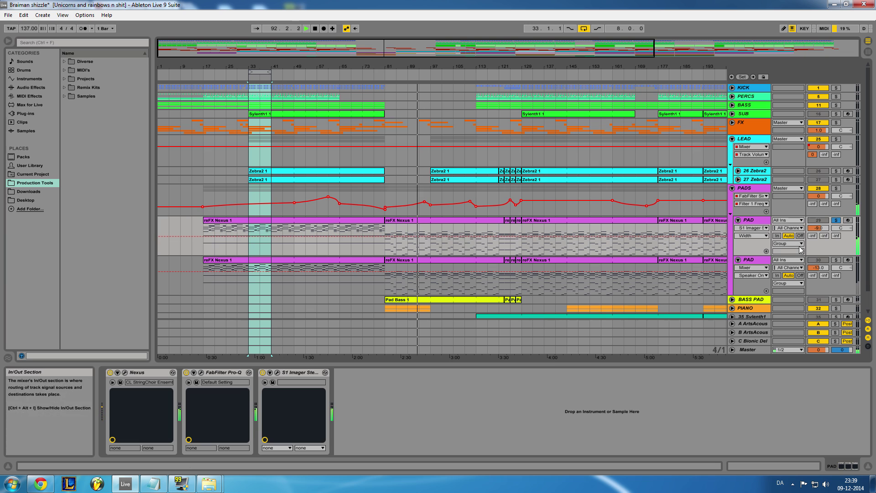
# - Solo the second PAD track and inspect its patch in the Massive synth window, closing it when done
pyautogui.click(836, 260)
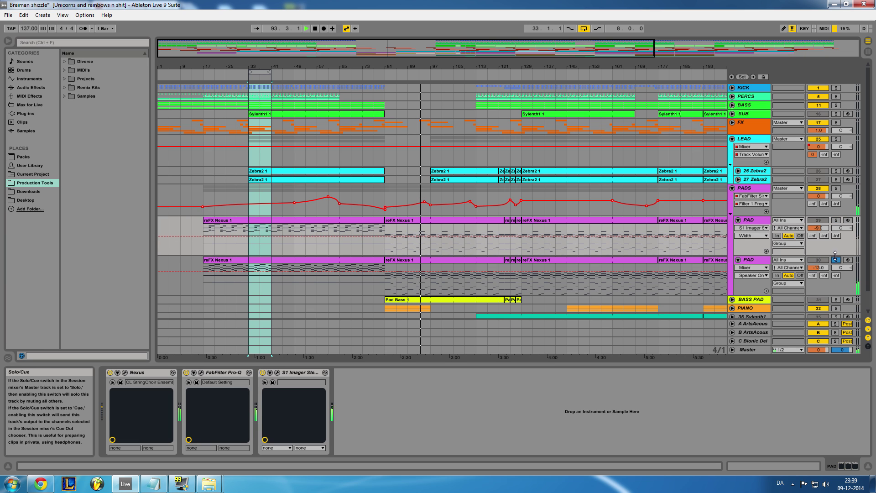
pyautogui.click(753, 283)
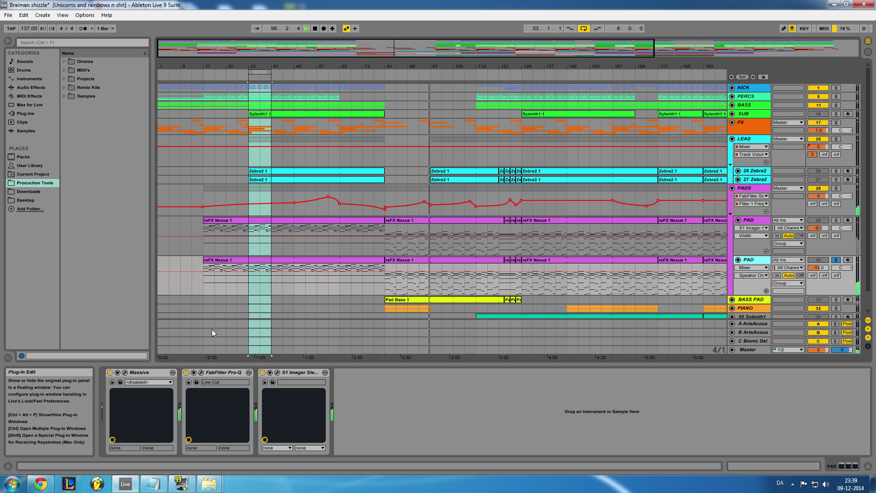
pyautogui.click(125, 373)
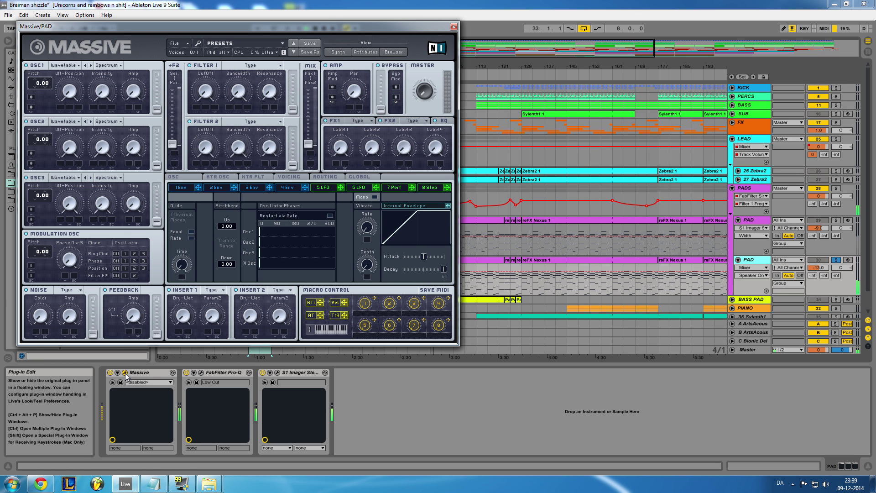
pyautogui.click(454, 28)
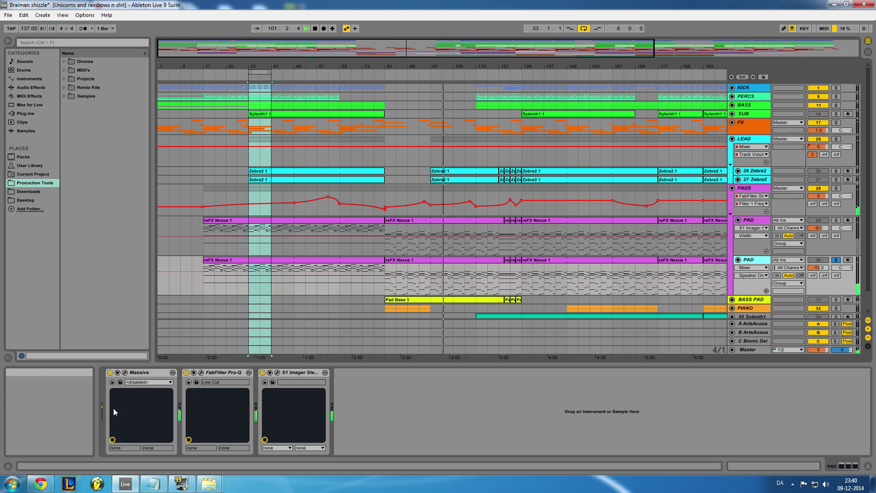
pyautogui.click(125, 372)
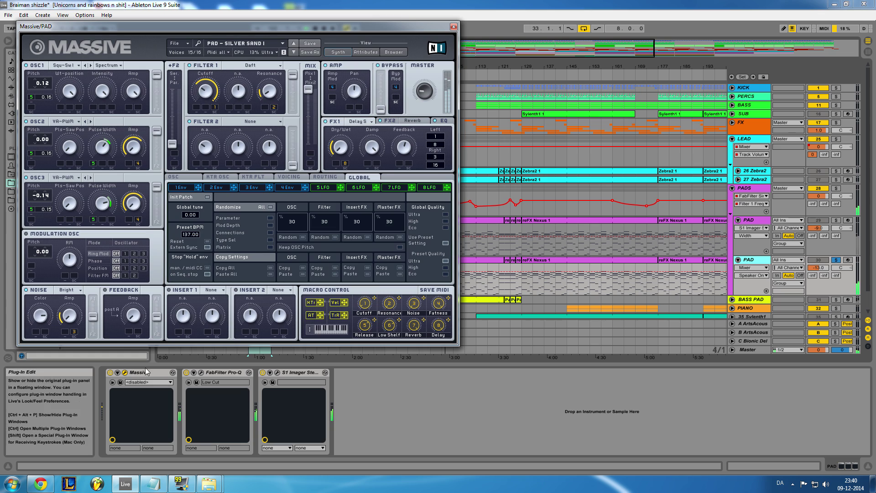
pyautogui.click(453, 27)
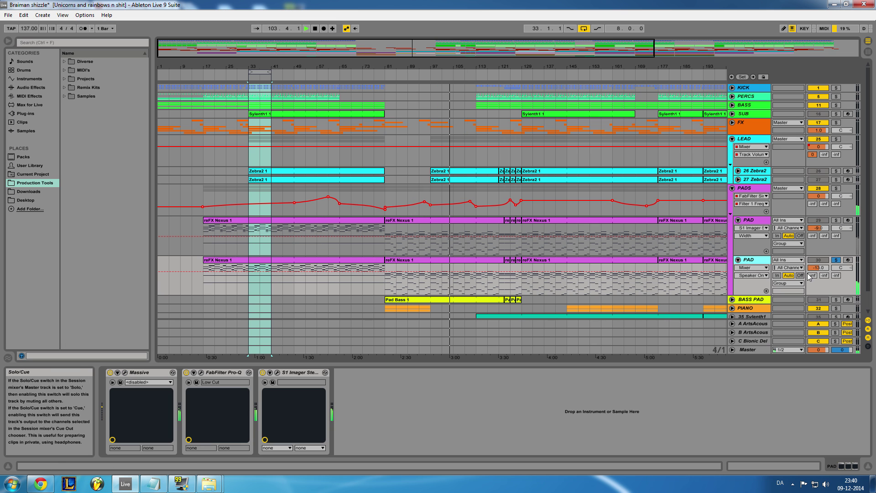
# - Fold both PAD tracks and collapse the PADS group
pyautogui.click(755, 222)
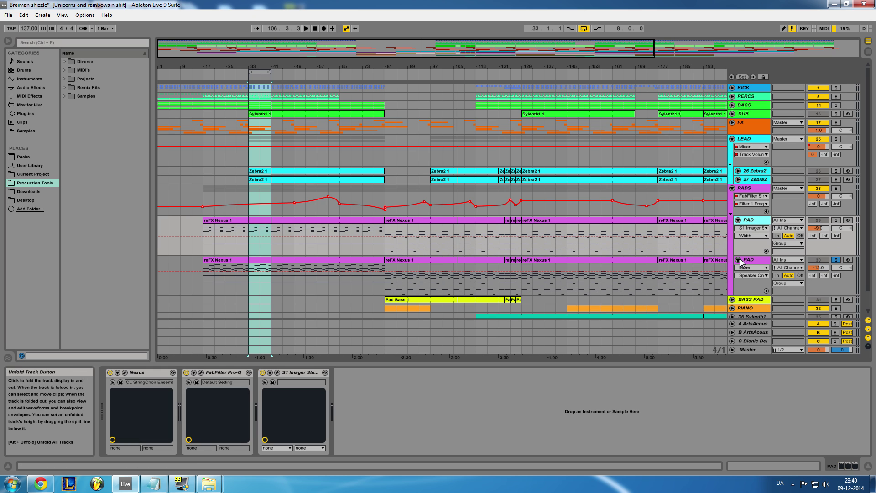
pyautogui.click(738, 220)
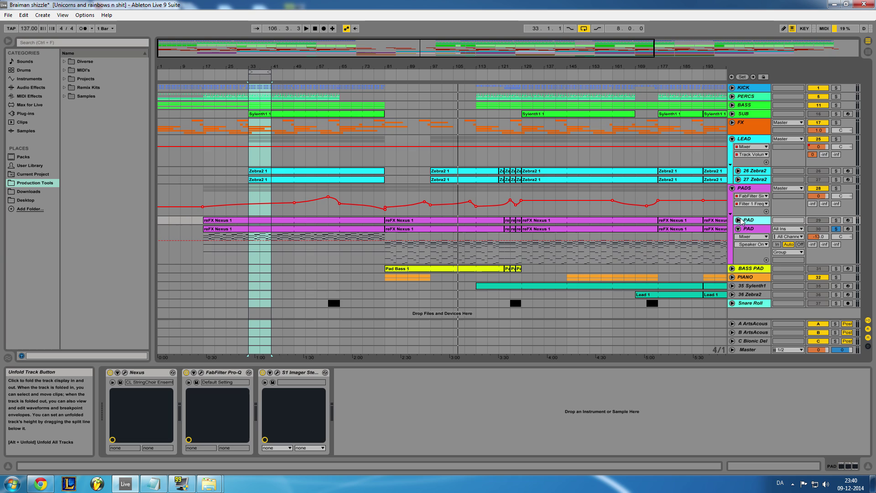
pyautogui.click(738, 229)
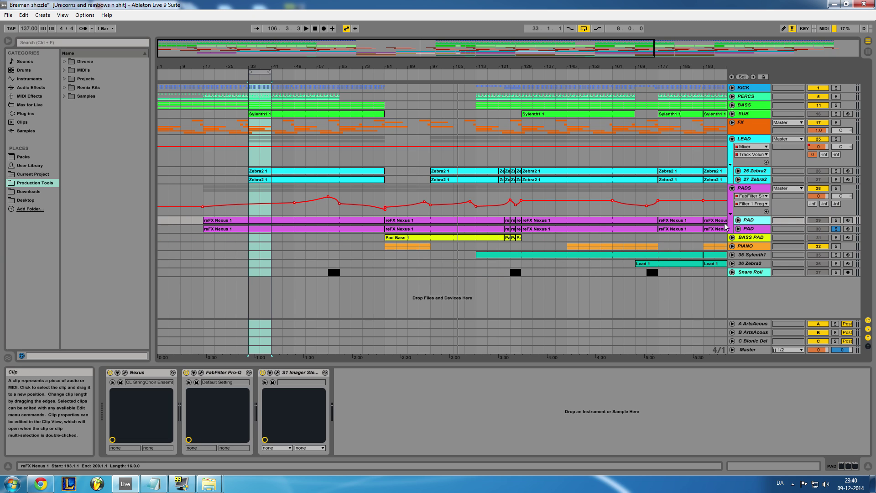
pyautogui.click(732, 188)
# - Unfold the BASS PAD track to view its volume automation, play it soloed from about bar 97 and fold it
pyautogui.click(751, 196)
pyautogui.click(732, 197)
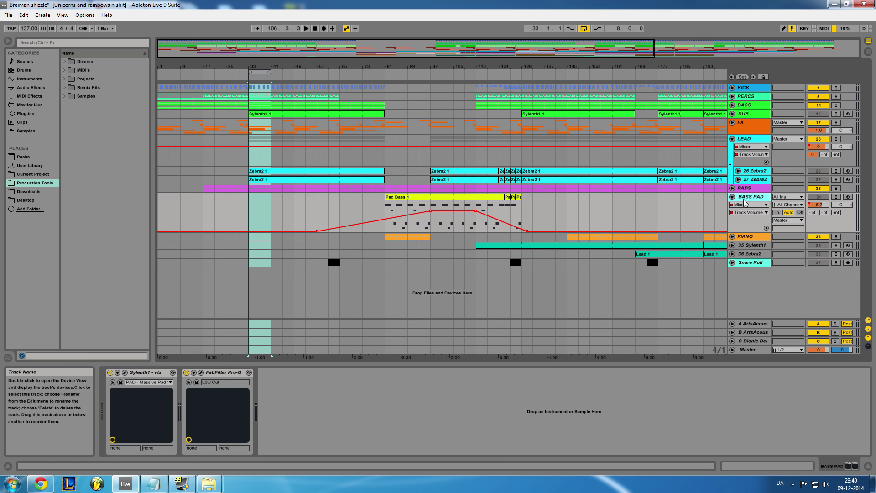
pyautogui.click(836, 197)
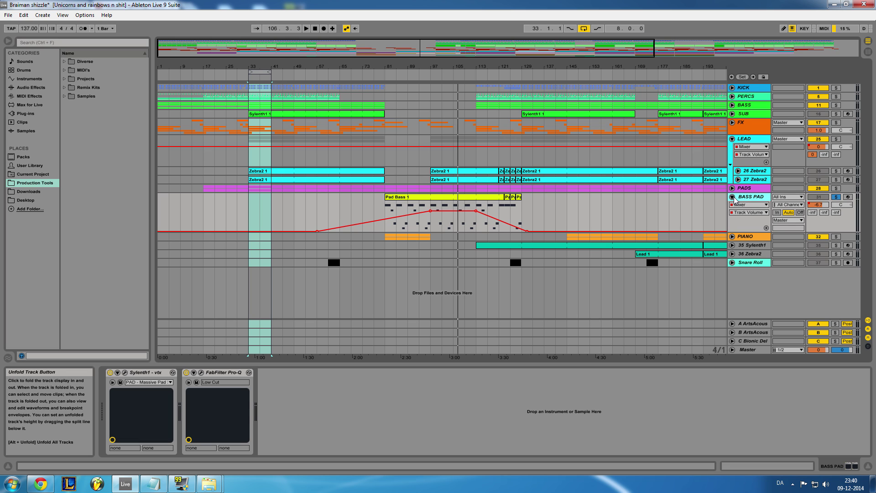
pyautogui.click(435, 78)
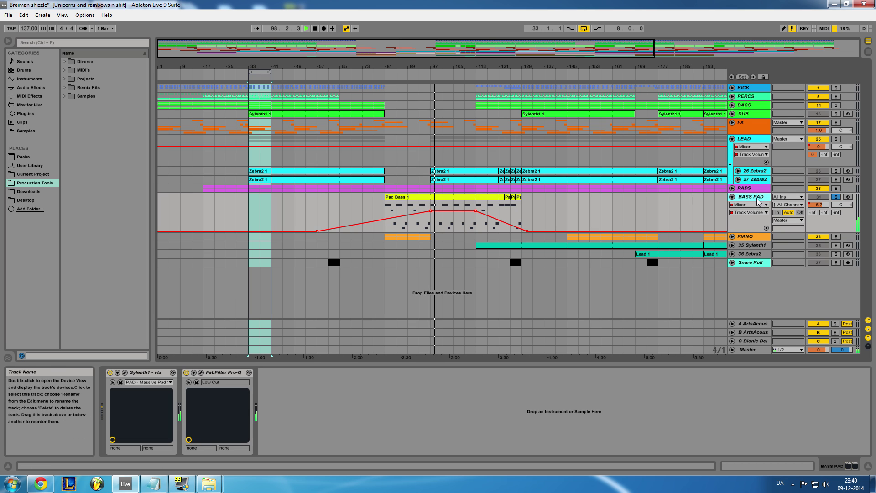
pyautogui.press('space')
pyautogui.click(732, 197)
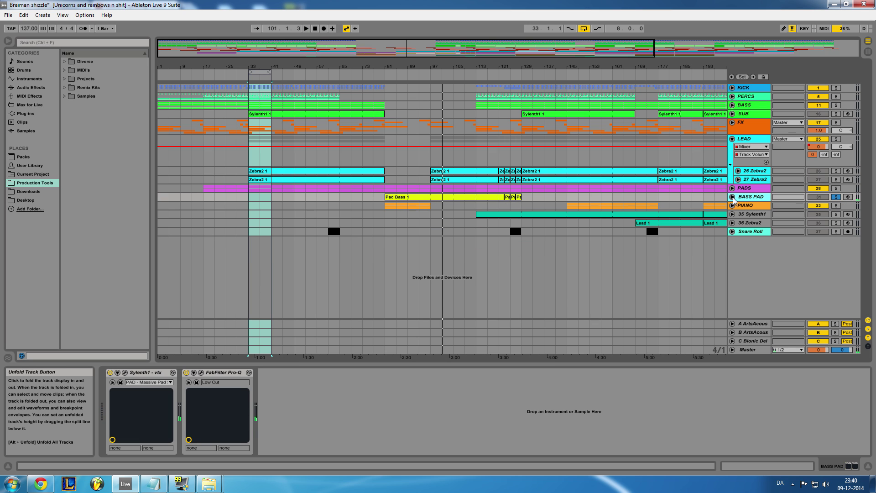
# - Unfold and solo the PIANO group, view the TruePianos track's devices, play from about bar 81 and show the whole arrangement
pyautogui.click(746, 205)
pyautogui.click(732, 205)
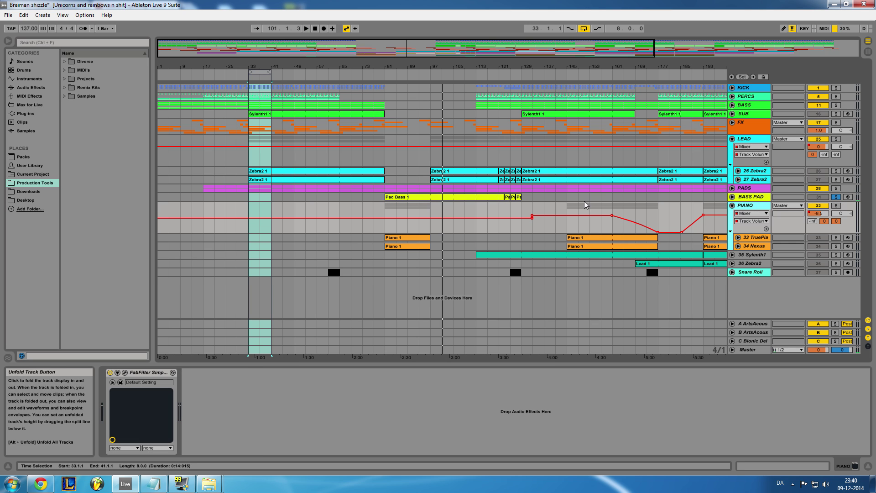
pyautogui.click(835, 206)
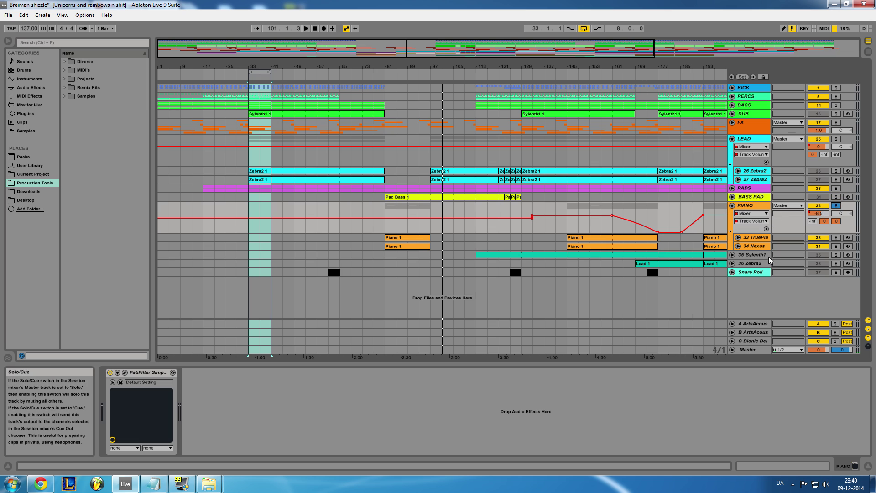
pyautogui.click(759, 237)
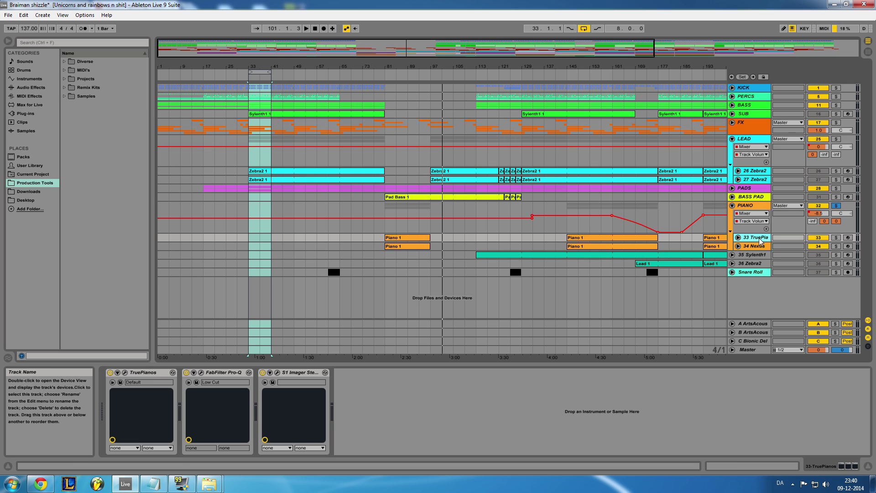
pyautogui.click(755, 206)
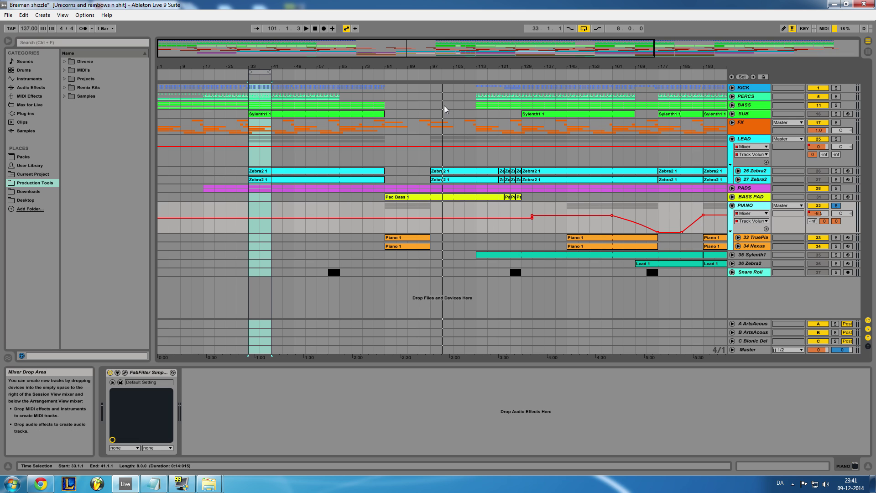
pyautogui.click(383, 76)
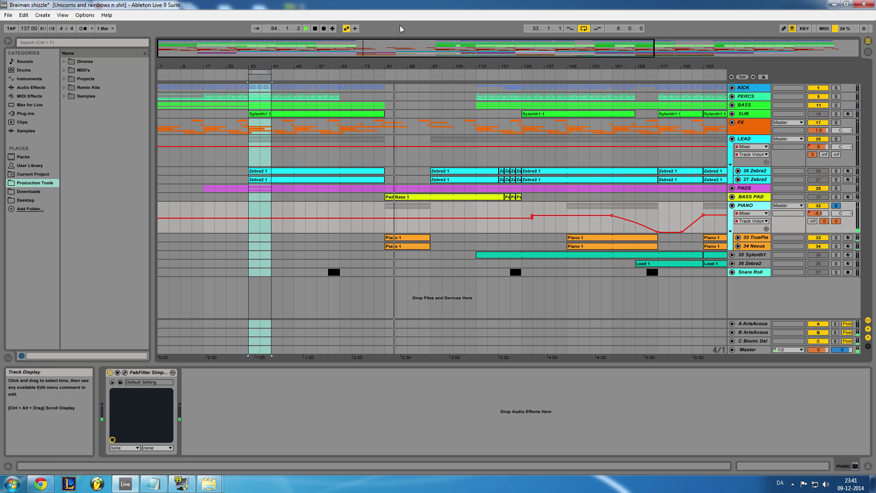
pyautogui.doubleClick(403, 43)
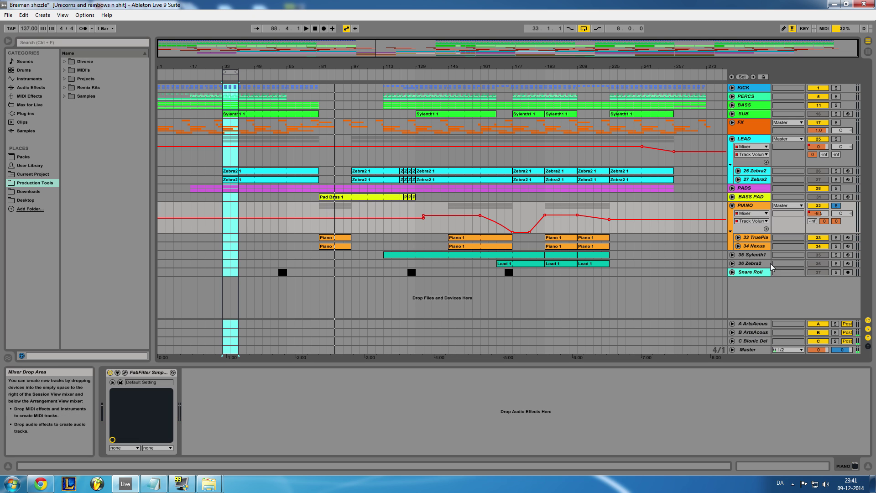
# - Inspect the FabFilter Pro-C, S1 Imager and FabFilter Pro-Q effects on return track B, closing each plug-in window
pyautogui.click(749, 333)
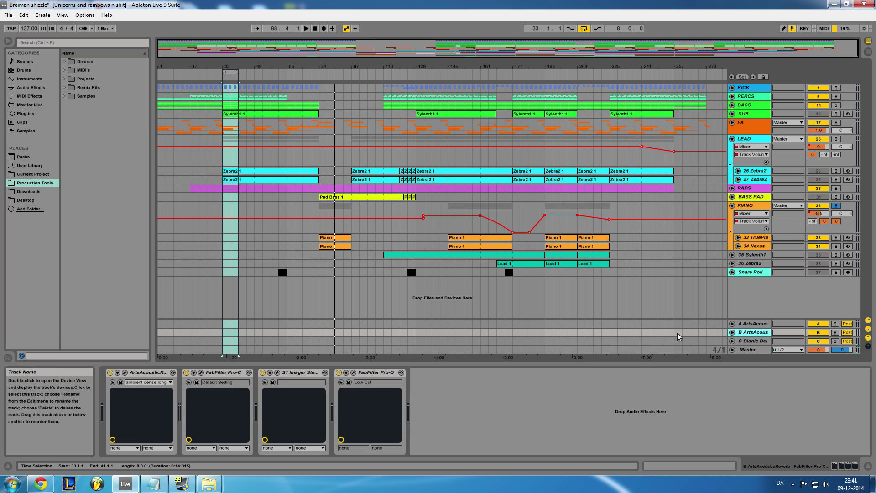
pyautogui.click(201, 372)
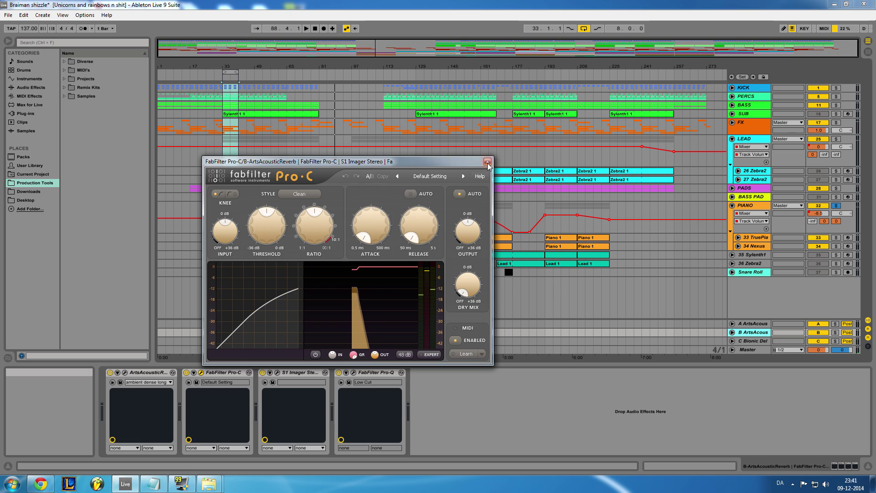
pyautogui.click(264, 372)
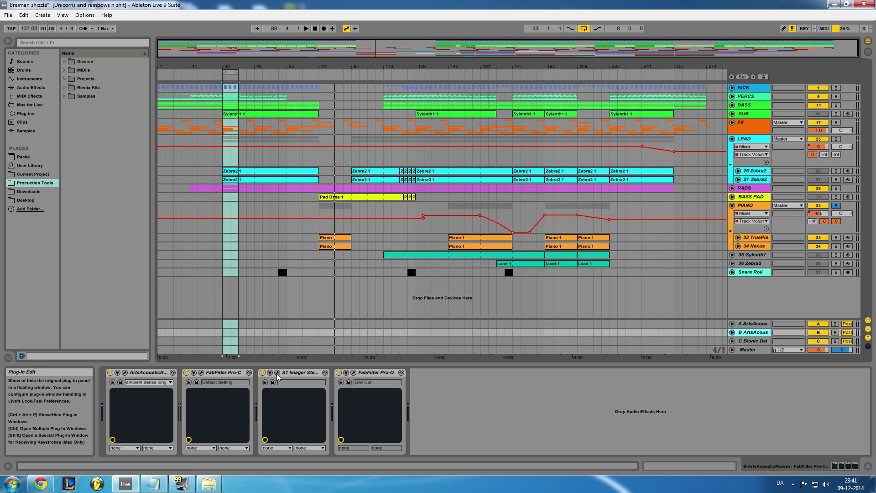
pyautogui.click(276, 373)
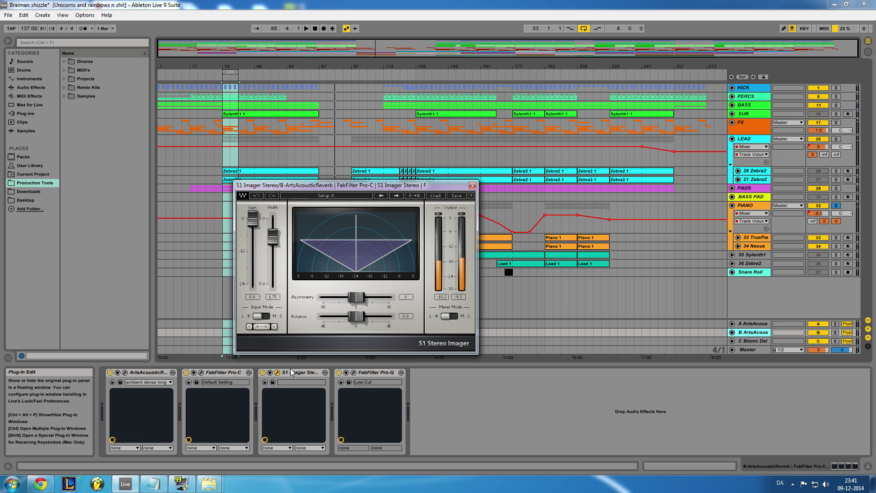
pyautogui.click(472, 185)
pyautogui.click(356, 373)
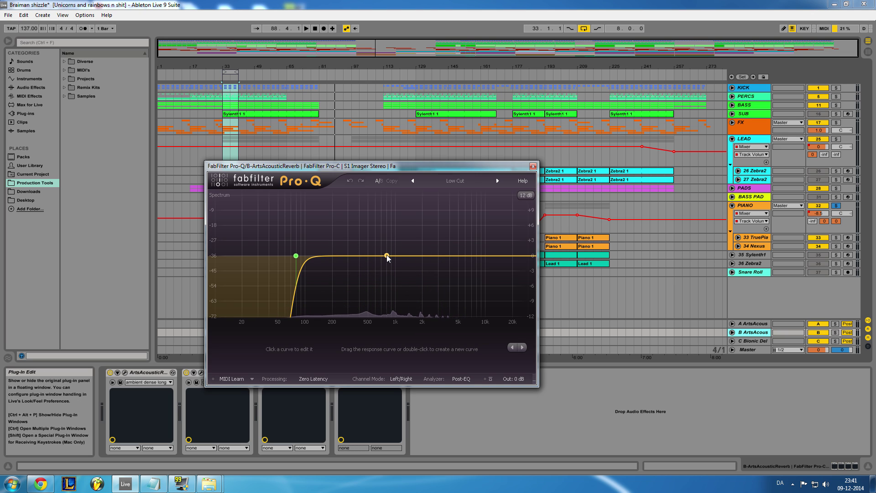
pyautogui.click(532, 166)
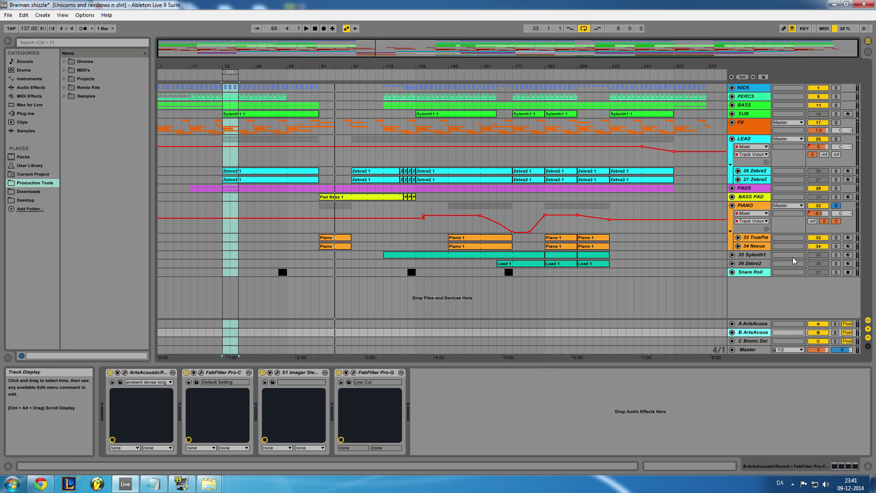
# - Inspect the Bionic Delay and FabFilter Pro-Q effects on return track C, closing each plug-in window
pyautogui.click(752, 341)
pyautogui.click(125, 372)
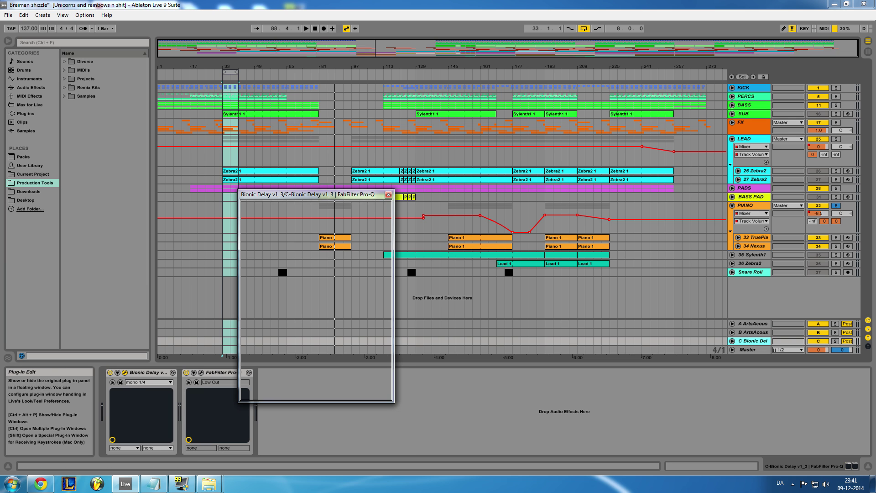
pyautogui.moveTo(361, 197); pyautogui.dragTo(569, 135)
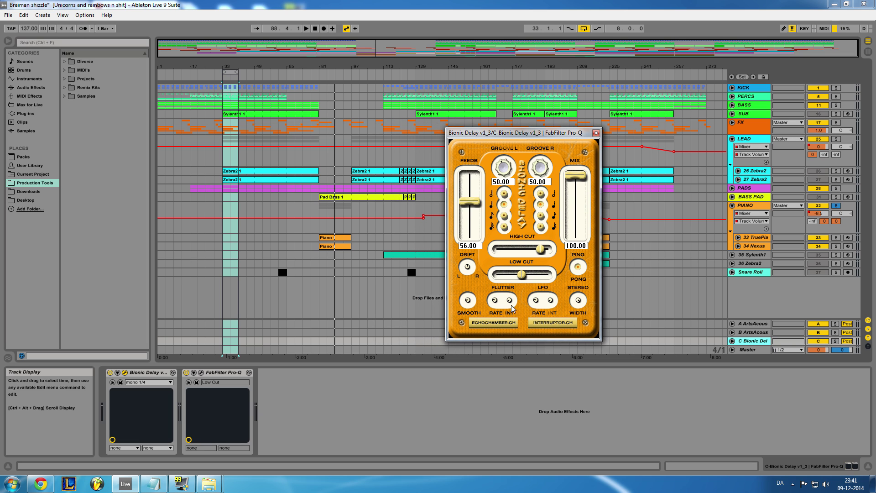
pyautogui.click(596, 133)
pyautogui.click(762, 335)
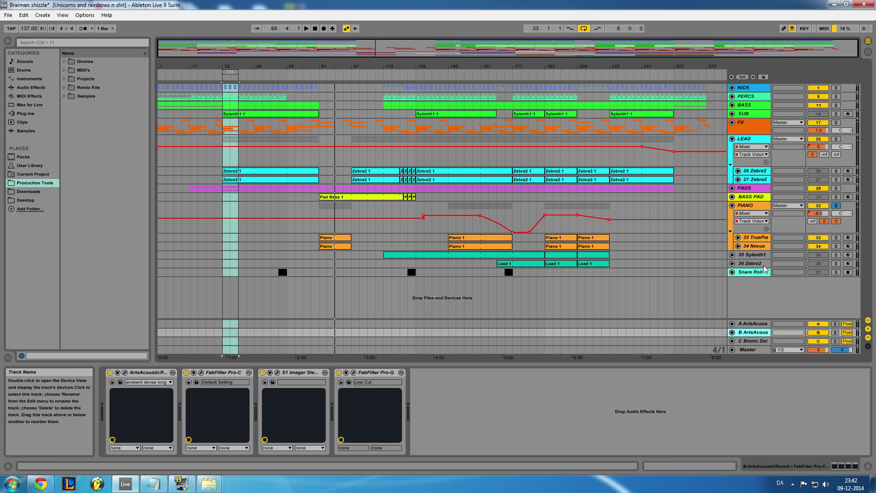
pyautogui.click(759, 272)
pyautogui.click(748, 340)
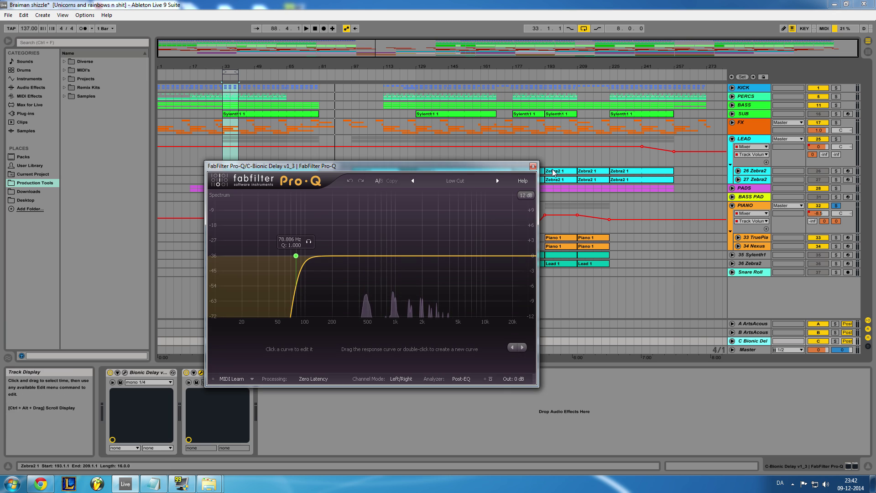
pyautogui.click(532, 165)
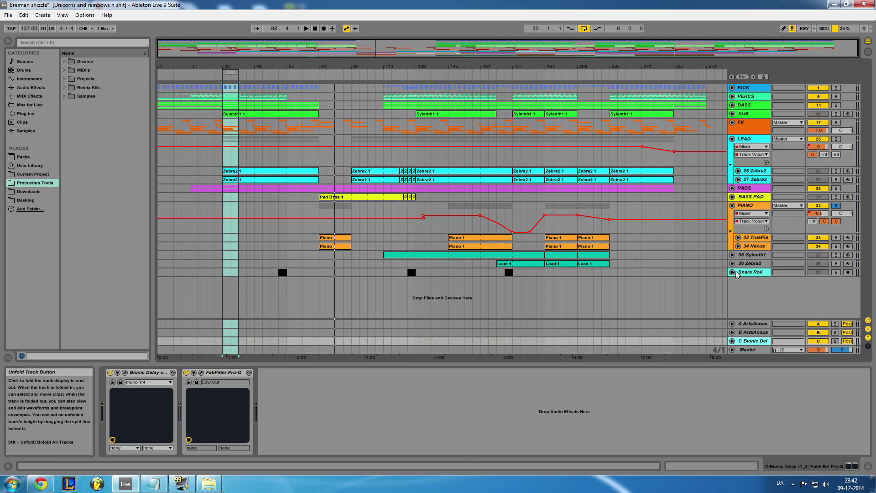
# - Solo the 36 Zebra2 track, play it from about bar 185 and view its device chain
pyautogui.click(748, 264)
pyautogui.click(835, 263)
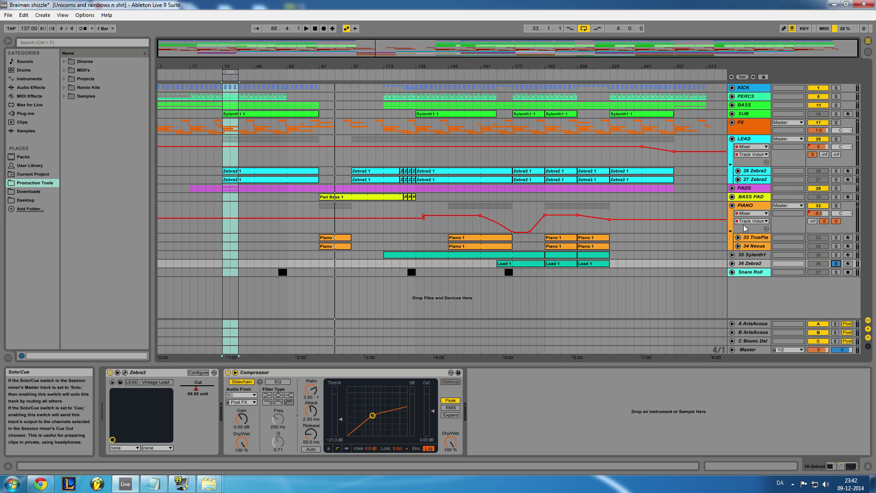
pyautogui.click(527, 67)
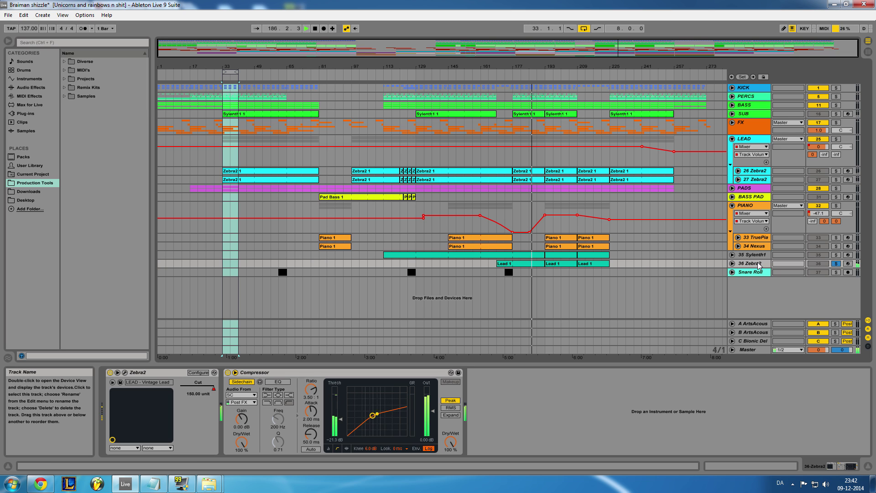
pyautogui.click(753, 246)
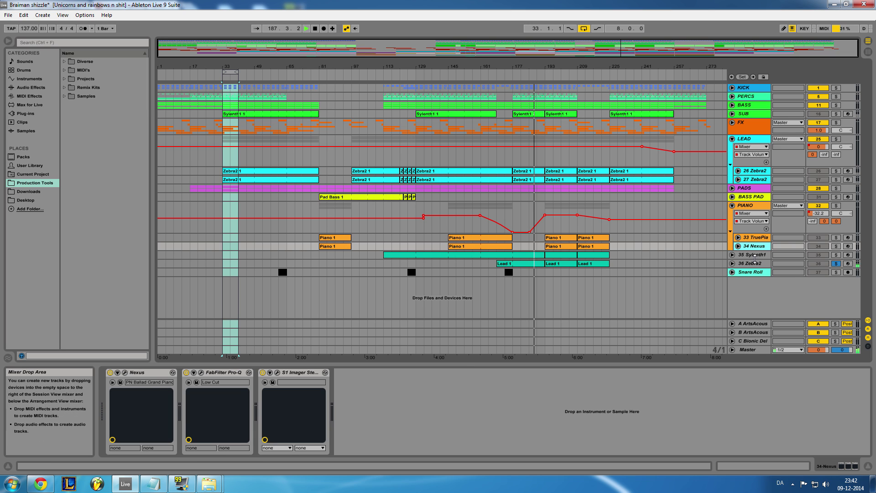
pyautogui.click(756, 263)
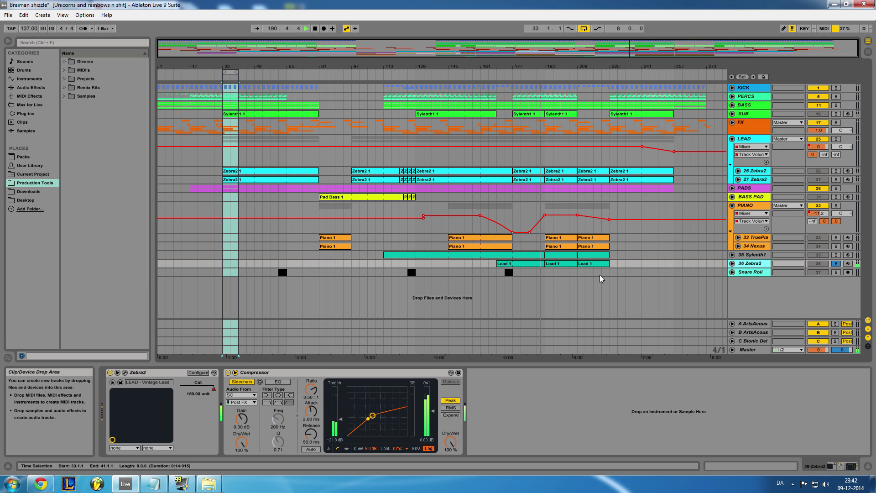
# - Unfold and solo the 35 Sylenth1 track to view its filter cutoff automation, and play it from about bar 169
pyautogui.click(744, 255)
pyautogui.click(732, 255)
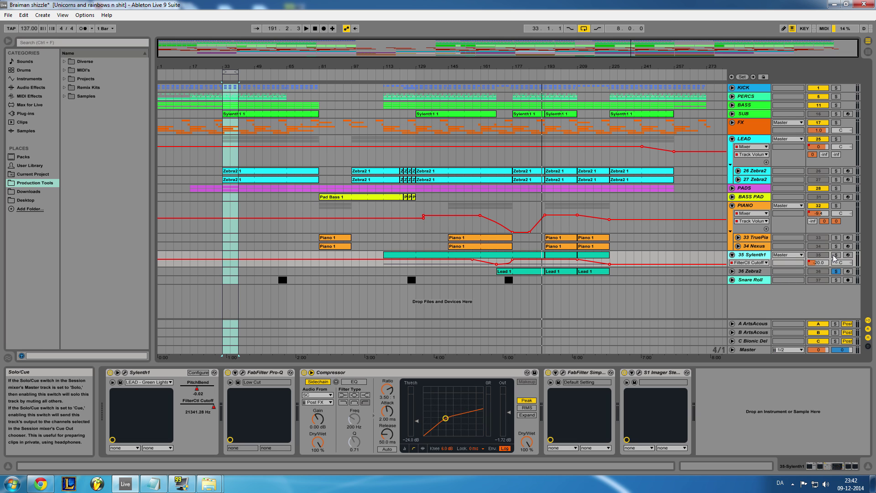
pyautogui.click(732, 256)
pyautogui.click(732, 255)
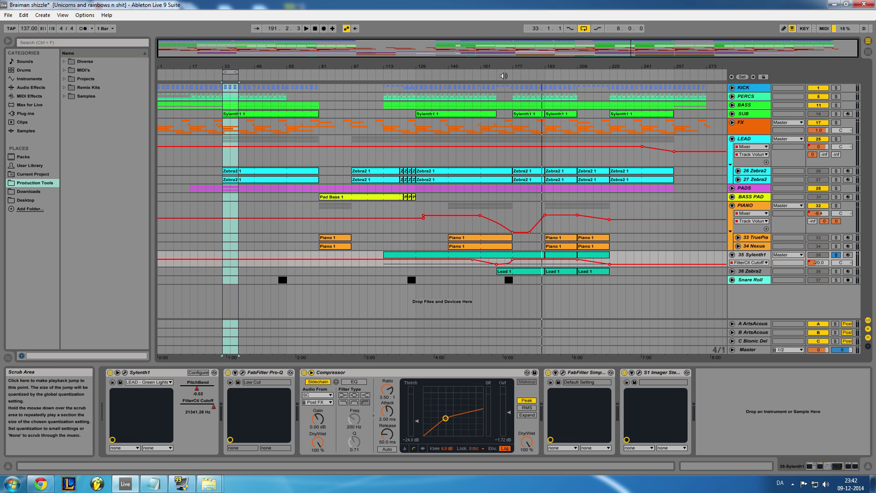
pyautogui.click(495, 77)
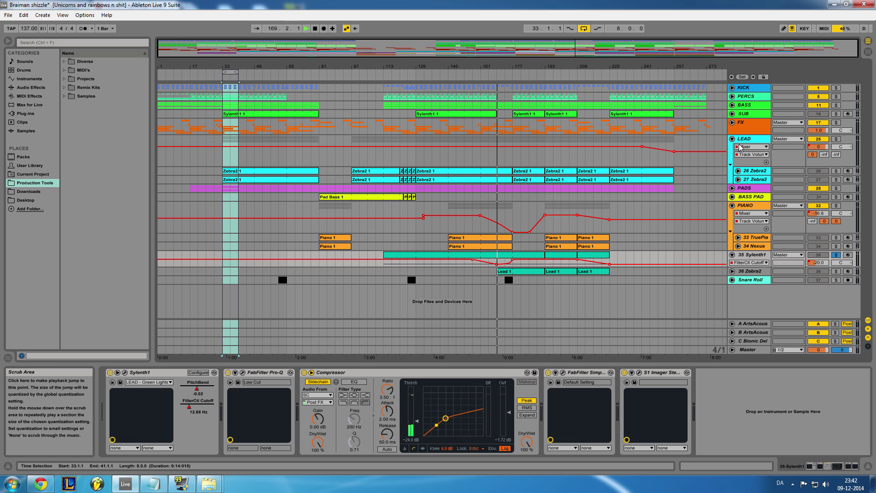
# - Play the soloed 35 Sylenth1 track from about bar 113 with its automation shown, and unsolo it to hear the full mix
pyautogui.click(732, 254)
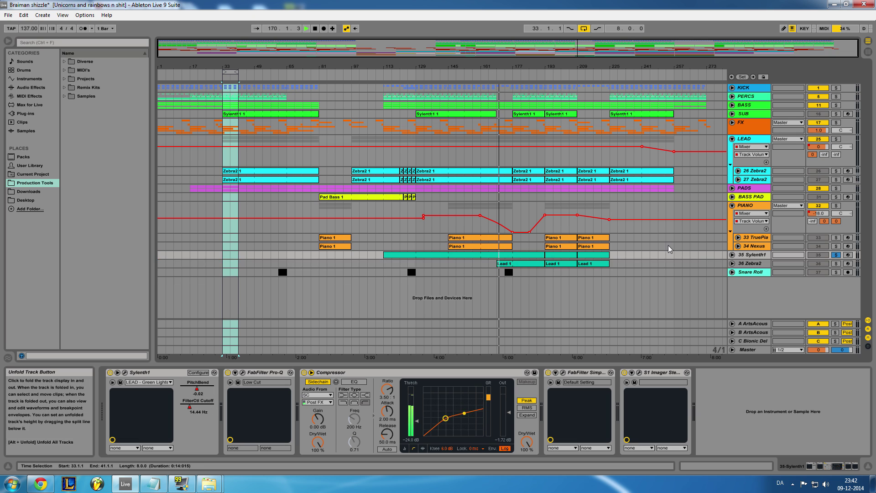
pyautogui.click(732, 254)
pyautogui.click(381, 74)
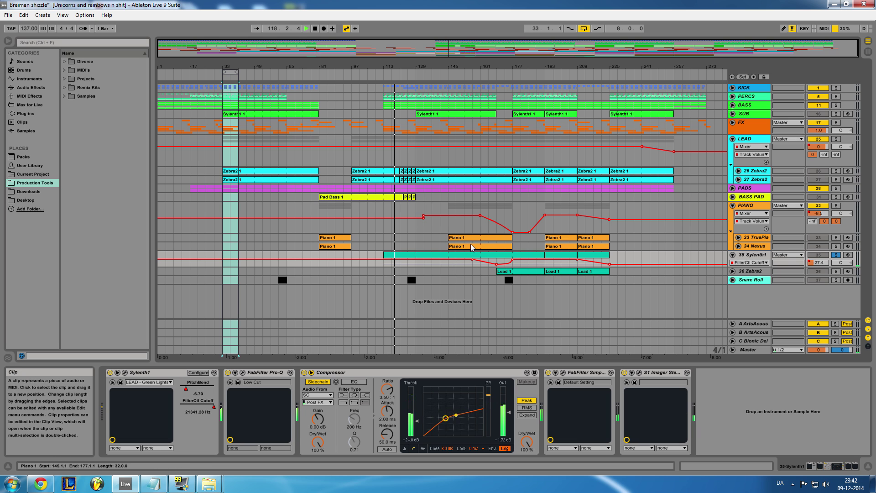
pyautogui.click(836, 256)
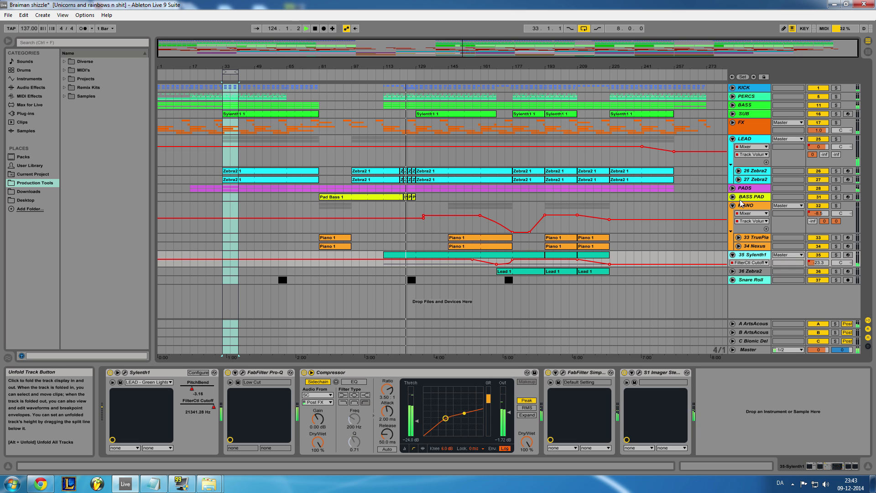
# - Unfold the 27 Zebra2 track and FX group, and examine the VEC4 sweep waveforms on 24 Audio around bar 129
pyautogui.click(738, 179)
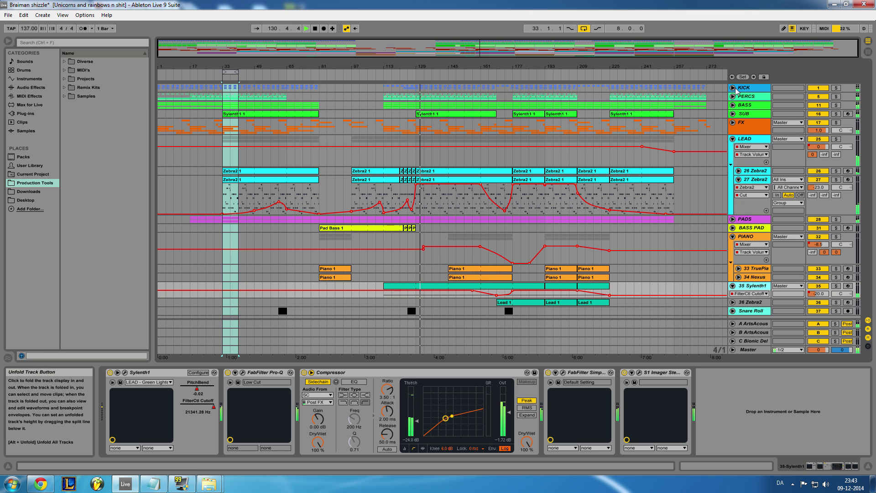
pyautogui.click(733, 123)
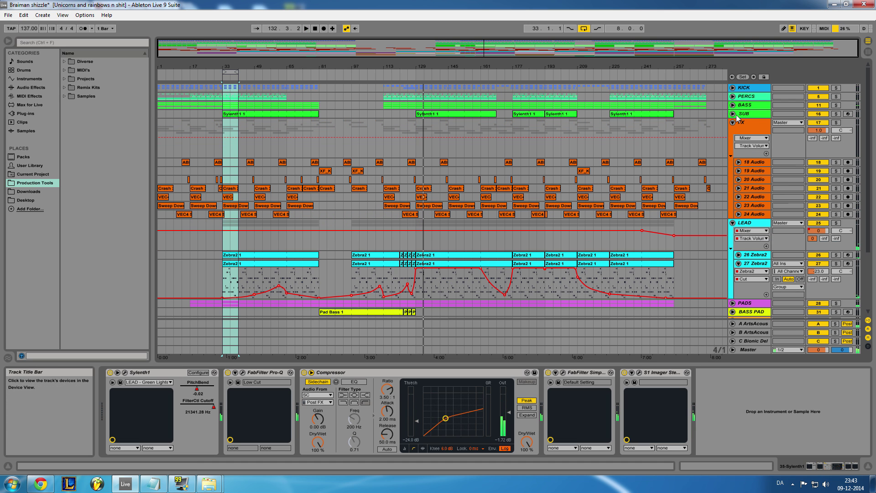
pyautogui.moveTo(482, 46); pyautogui.dragTo(481, 81)
pyautogui.click(737, 214)
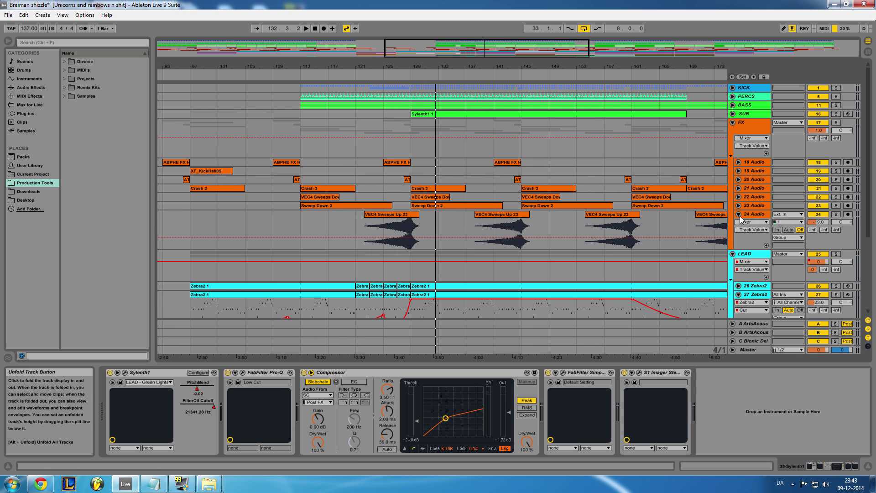
pyautogui.click(738, 214)
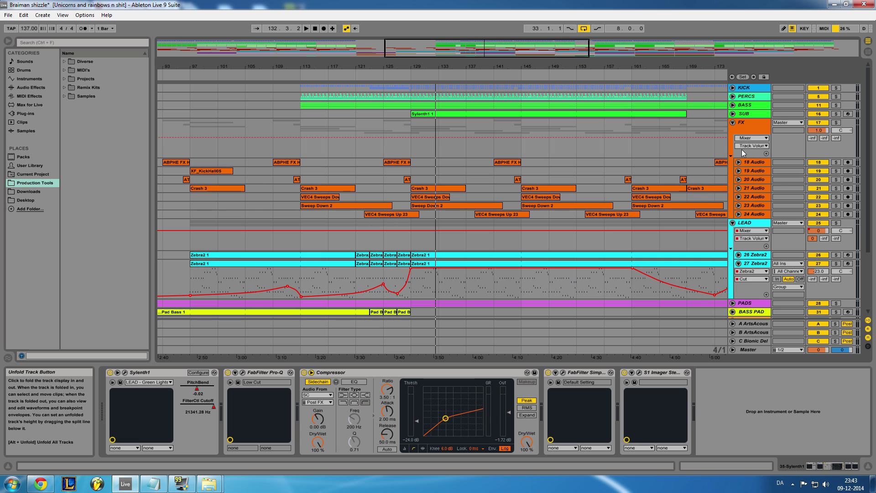
# - Collapse the FX group and briefly unfold the SUB track to view its volume automation
pyautogui.click(732, 122)
pyautogui.click(732, 114)
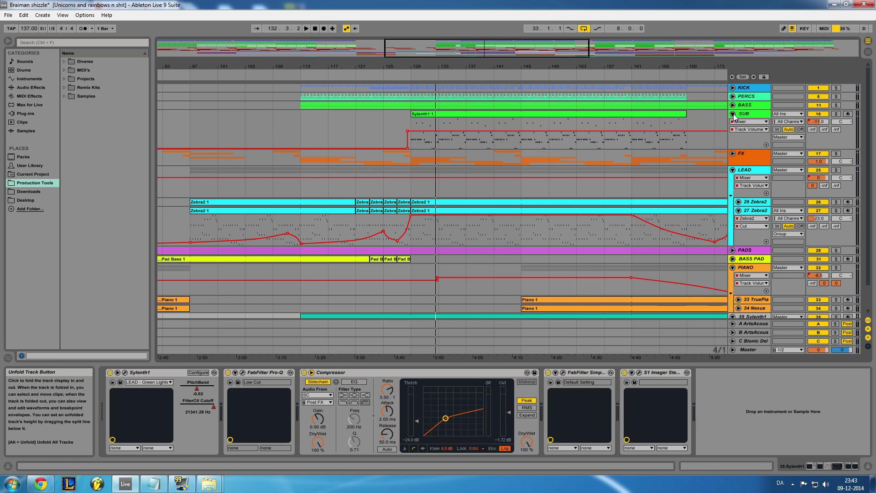
pyautogui.click(732, 114)
# - Fold the 27 Zebra2 track, collapse the LEAD group and show the whole arrangement
pyautogui.moveTo(532, 50); pyautogui.dragTo(590, 40)
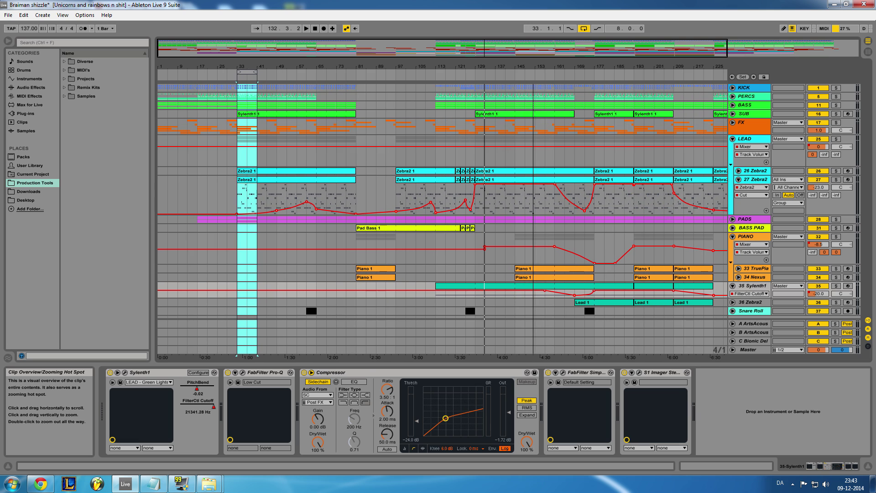
pyautogui.click(739, 180)
pyautogui.click(733, 138)
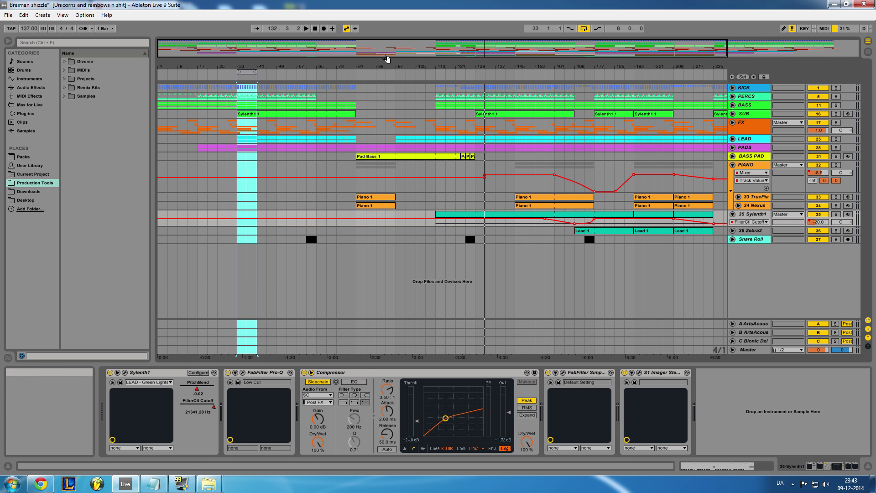
pyautogui.moveTo(515, 61); pyautogui.dragTo(625, 50)
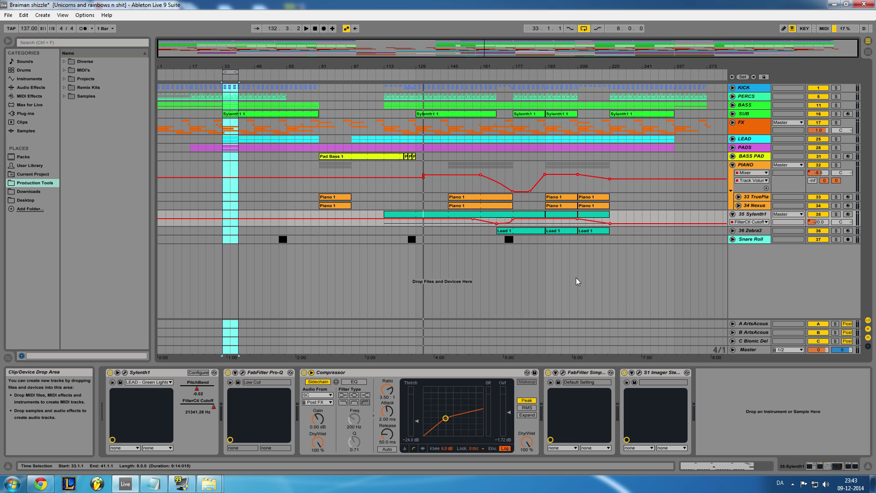
# - Fold the 35 Sylenth1 track and collapse the PIANO group
pyautogui.click(733, 239)
pyautogui.click(732, 239)
pyautogui.click(732, 214)
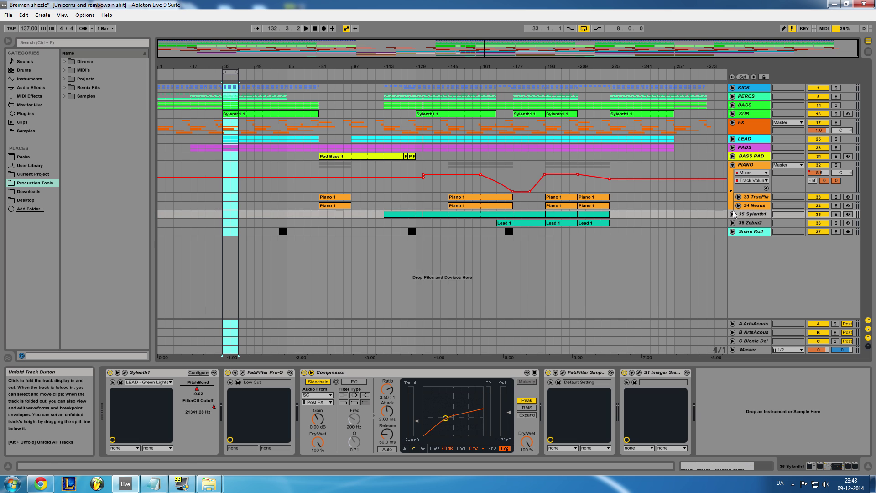
pyautogui.click(732, 165)
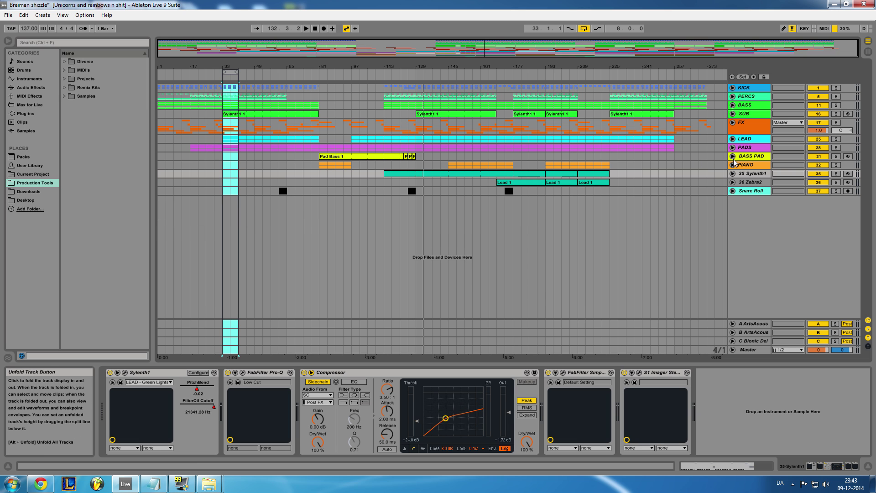
pyautogui.click(732, 165)
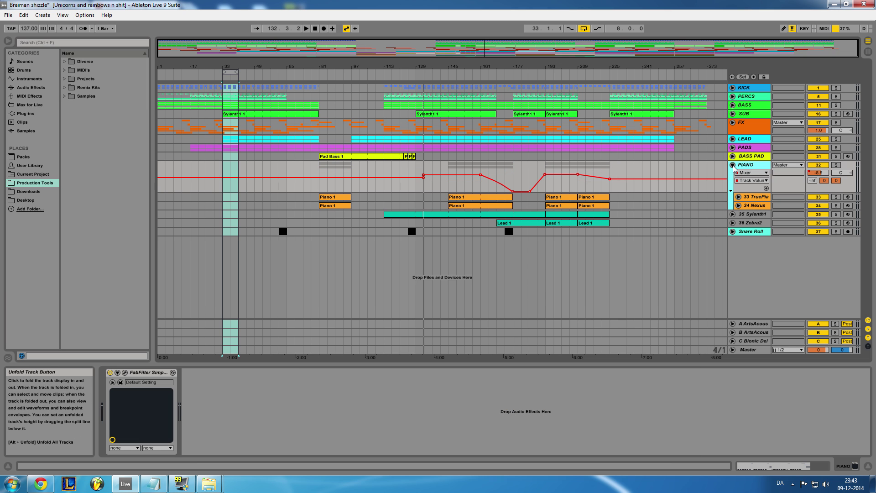
pyautogui.click(732, 164)
# - View the BASS PAD track's volume automation and the PADS group's contents and devices, folding both again
pyautogui.click(745, 156)
pyautogui.click(732, 156)
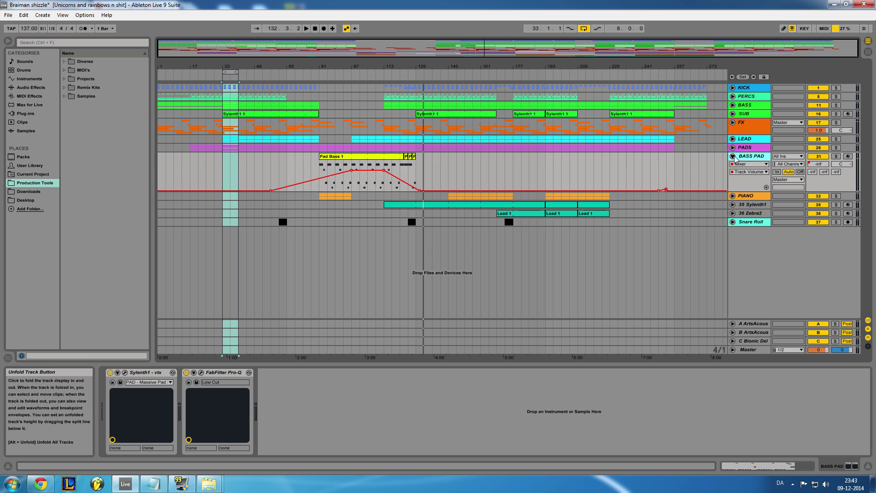
pyautogui.click(732, 156)
pyautogui.click(744, 147)
pyautogui.click(732, 148)
pyautogui.click(732, 147)
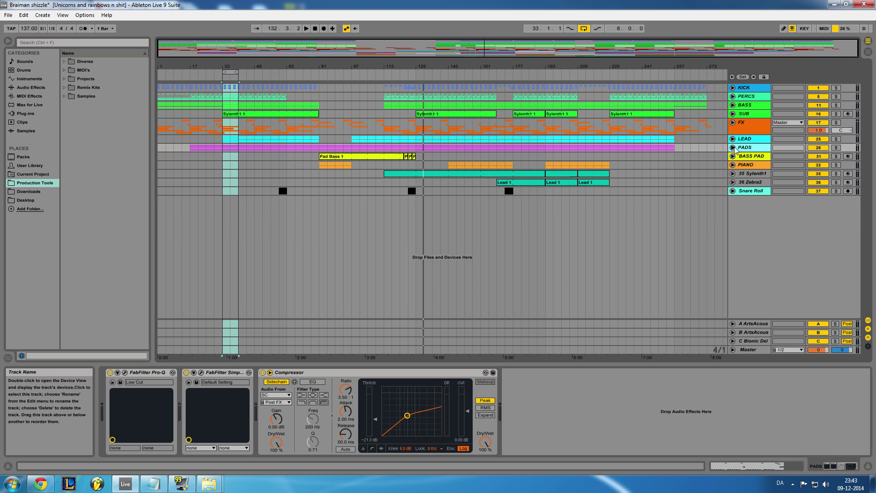
pyautogui.click(732, 148)
pyautogui.click(732, 147)
# - Unfold and collapse the LEAD group, and view the FX group's device chain
pyautogui.click(744, 138)
pyautogui.click(733, 139)
pyautogui.click(732, 138)
pyautogui.click(748, 126)
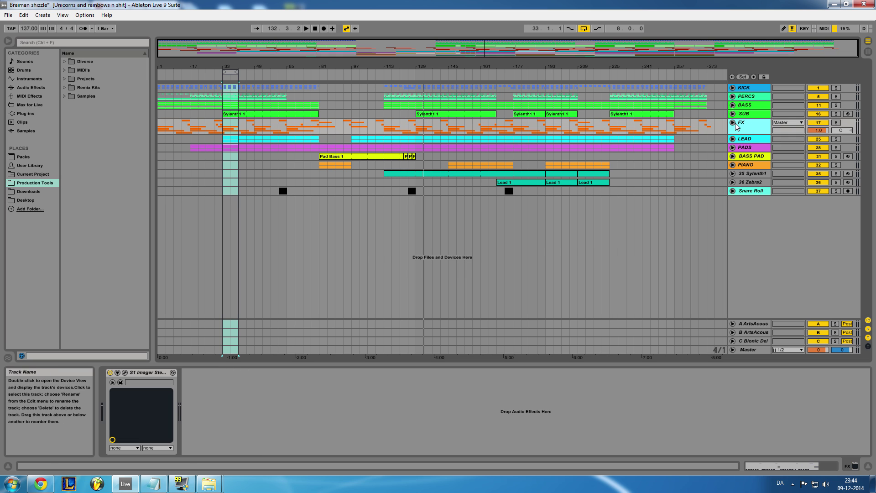
# - View the Snare Roll track's devices and volume automation, folding the track again
pyautogui.click(738, 192)
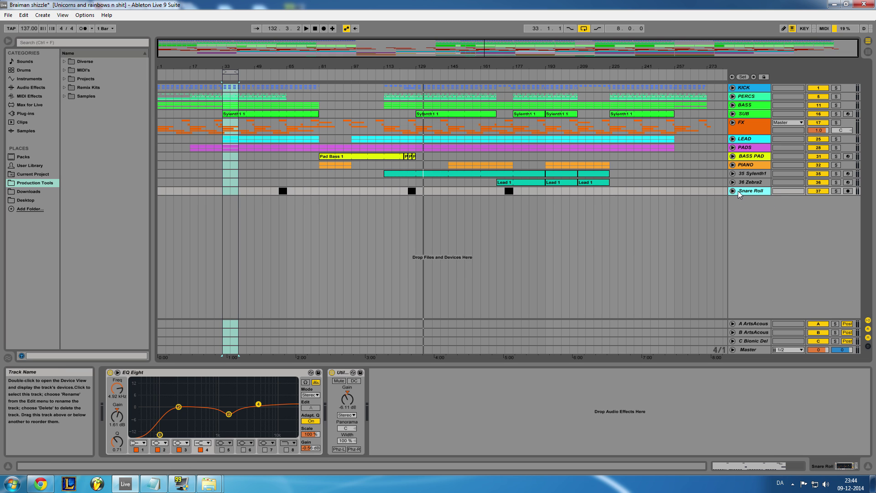
pyautogui.click(732, 191)
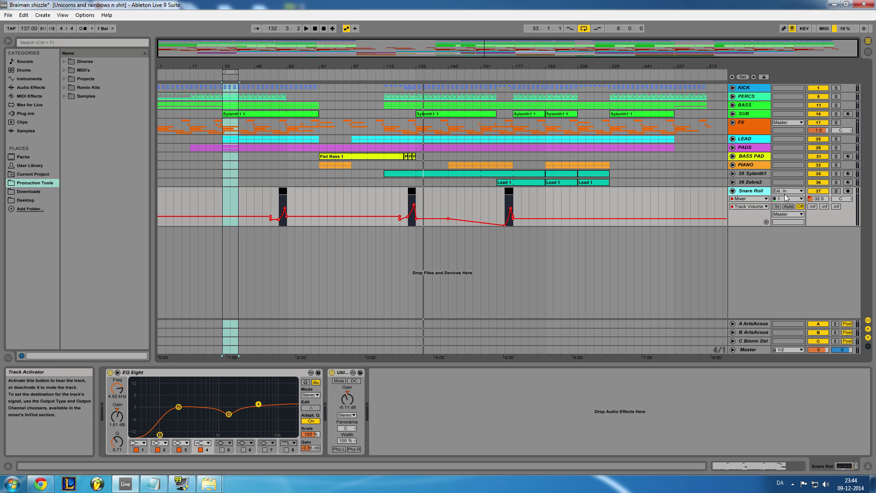
pyautogui.click(732, 191)
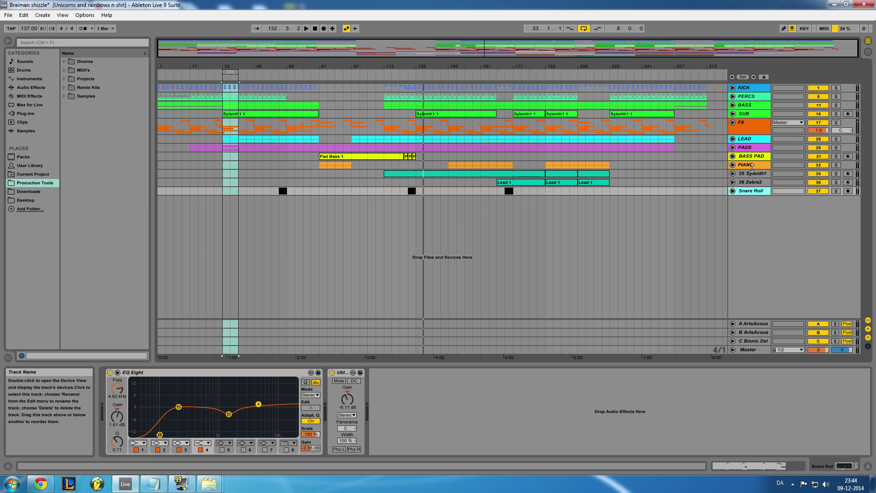
# - View the Master track's mastering chain and the S1 Imager Stereo plug-in on the FX group, closing its window
pyautogui.hotkey('ctrl', 'a')
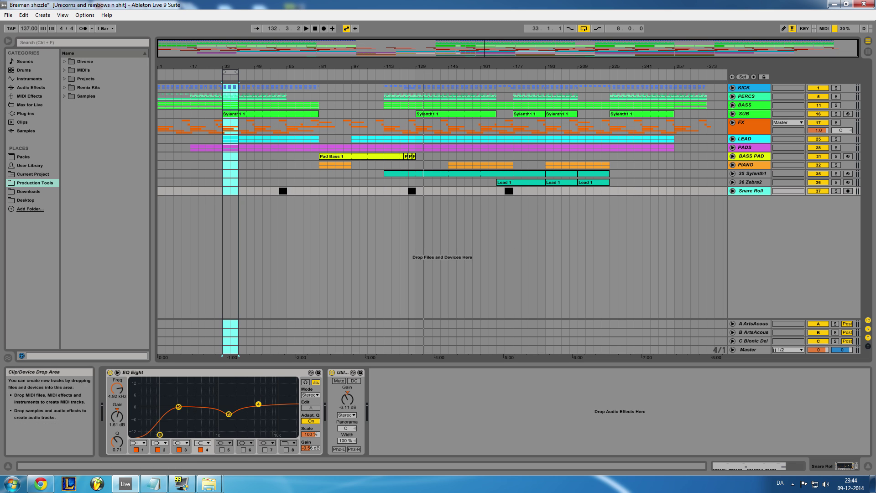
pyautogui.click(754, 351)
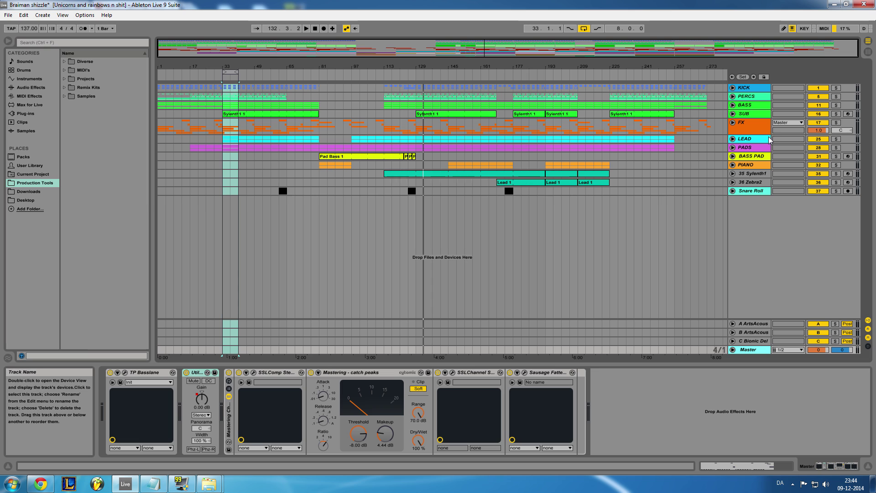
pyautogui.click(742, 123)
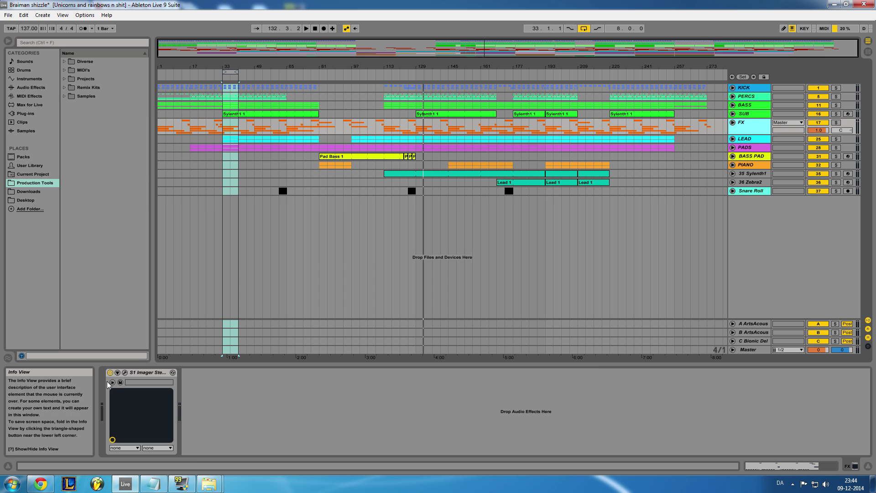
pyautogui.click(124, 372)
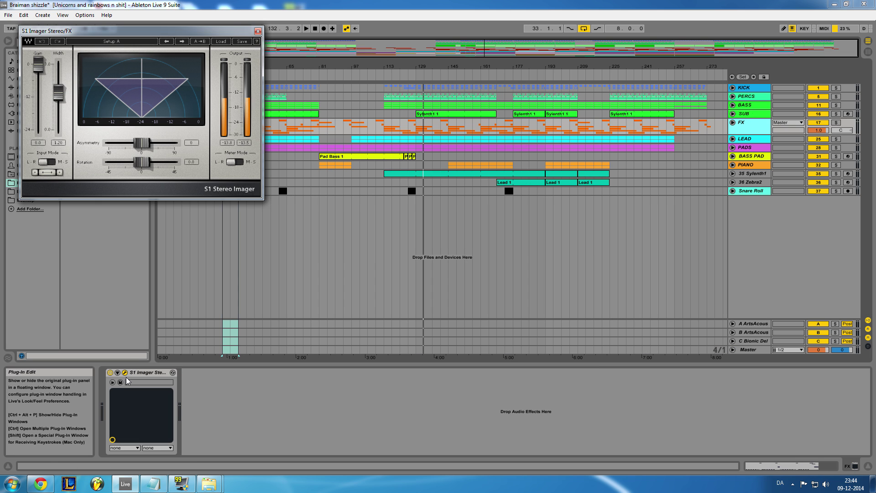
pyautogui.click(258, 30)
# - Unfold and fold the FX group and the SUB track, and view the SUB track's devices
pyautogui.click(747, 116)
pyautogui.click(744, 124)
pyautogui.click(733, 123)
pyautogui.click(733, 123)
pyautogui.click(732, 114)
pyautogui.click(732, 114)
pyautogui.click(732, 114)
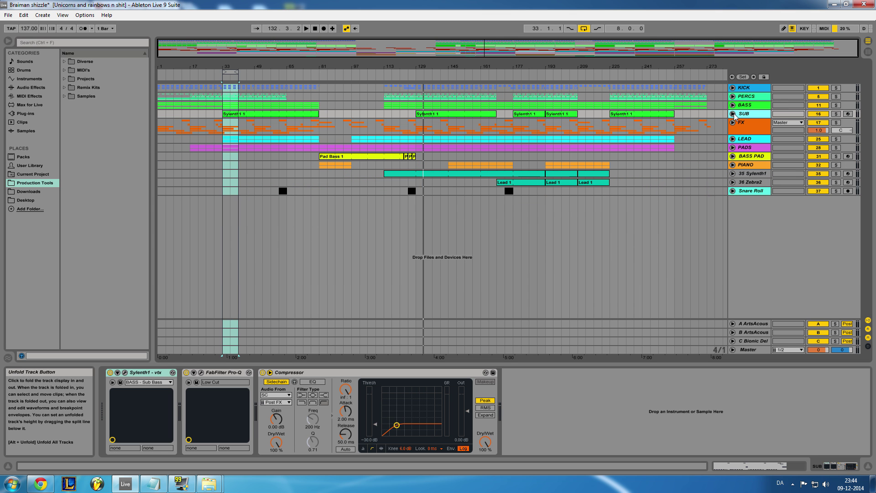
# - View the BASS and PADS groups' contents and device chains, folding both groups again
pyautogui.click(742, 105)
pyautogui.click(733, 106)
pyautogui.click(733, 106)
pyautogui.click(748, 149)
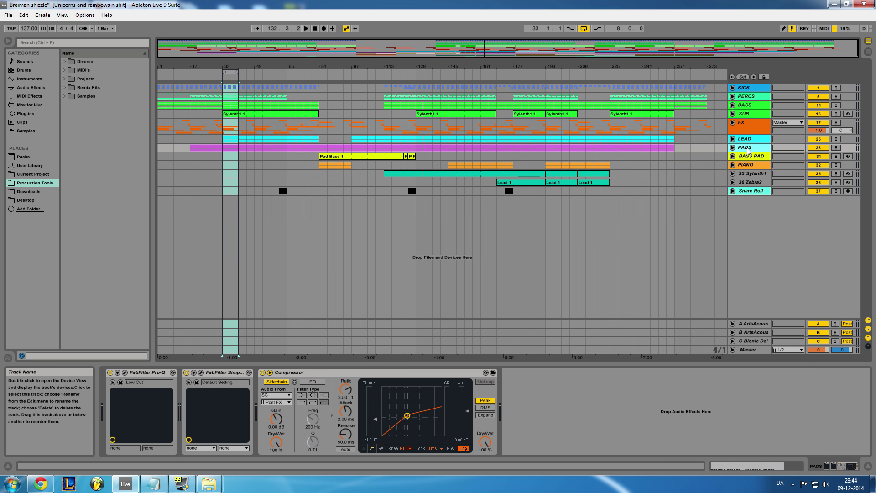
pyautogui.click(732, 148)
pyautogui.click(732, 147)
# - Look through the device chains of the tracks from LEAD up to KICK in turn
pyautogui.click(751, 138)
pyautogui.click(746, 124)
pyautogui.click(745, 113)
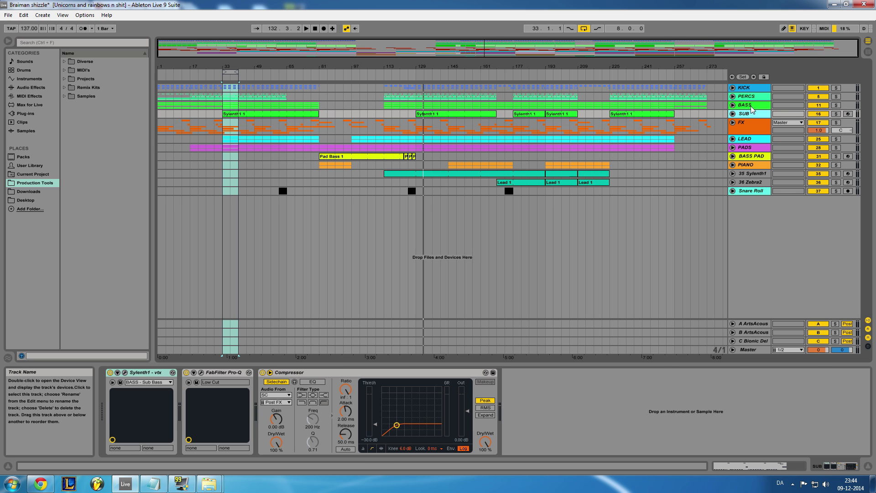
pyautogui.click(750, 106)
pyautogui.click(754, 96)
pyautogui.click(751, 88)
# - Look through the device chains from PERCS down to Snare Roll, ending on the 35 Sylenth1 track's devices
pyautogui.click(752, 97)
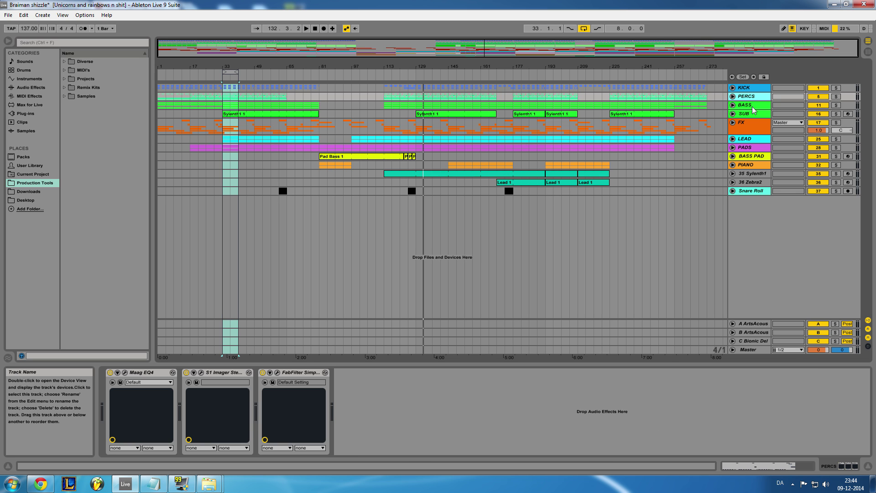
pyautogui.click(751, 107)
pyautogui.click(748, 113)
pyautogui.click(751, 124)
pyautogui.click(752, 139)
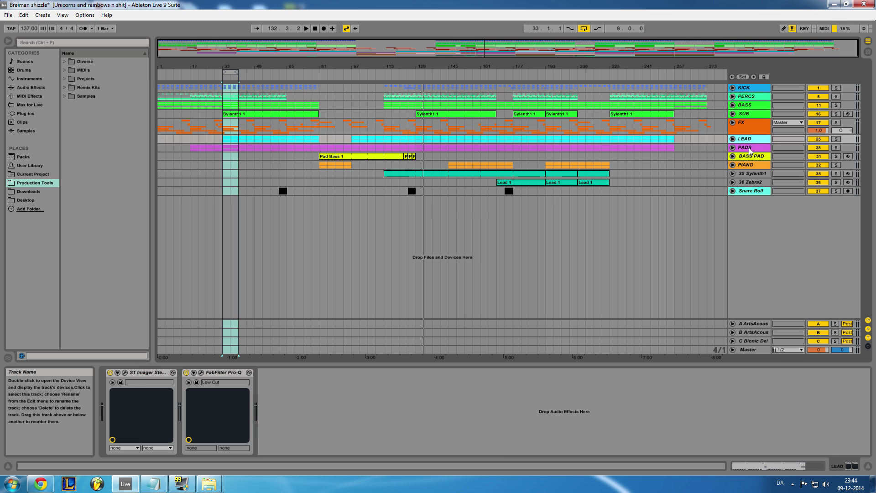
pyautogui.click(751, 148)
pyautogui.click(751, 157)
pyautogui.click(750, 165)
pyautogui.click(751, 174)
pyautogui.click(751, 182)
pyautogui.click(750, 190)
pyautogui.click(749, 182)
pyautogui.click(751, 173)
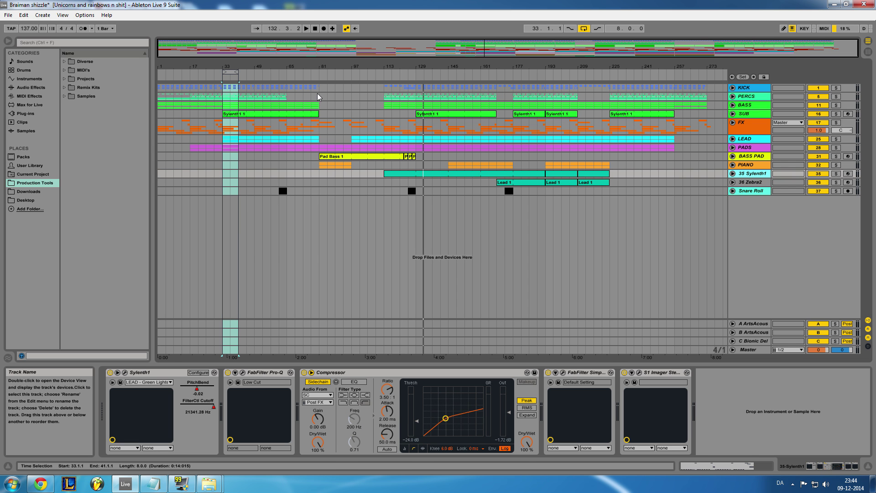
# - Select the loop region at bar 33 and review the PERCS, BASS, KICK, FX and SUB device chains
pyautogui.click(226, 71)
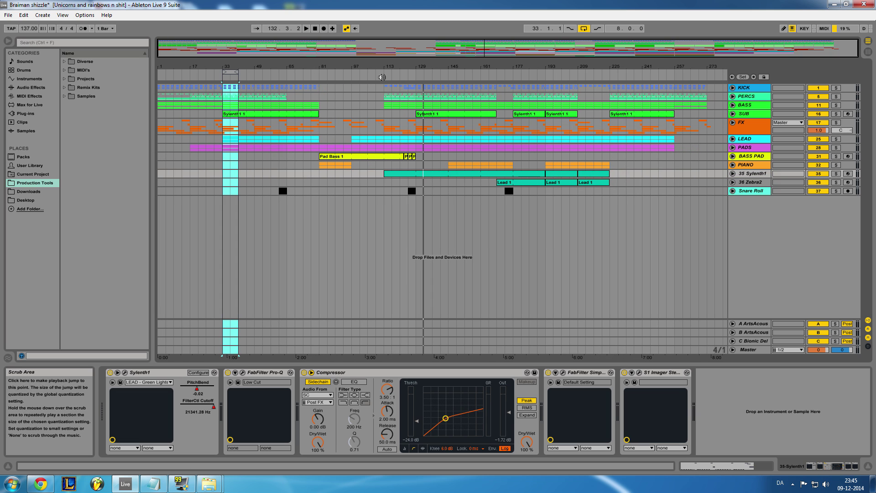
pyautogui.click(748, 96)
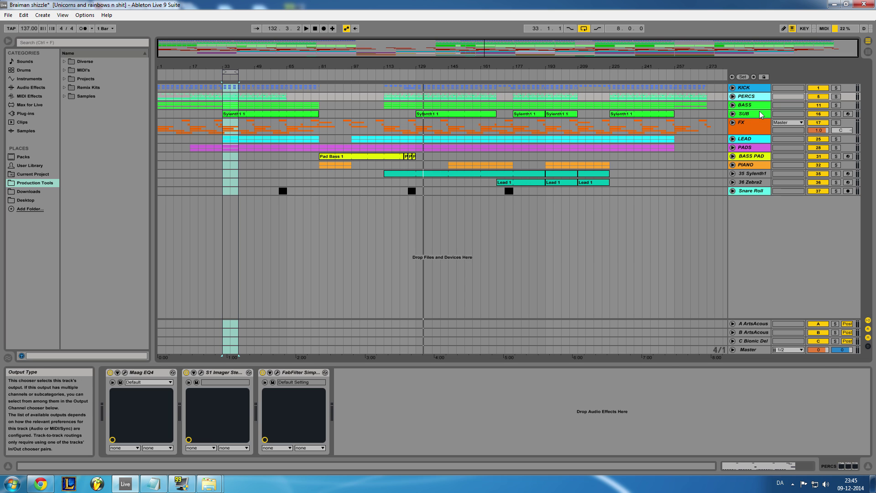
pyautogui.click(744, 106)
pyautogui.click(753, 94)
pyautogui.click(752, 87)
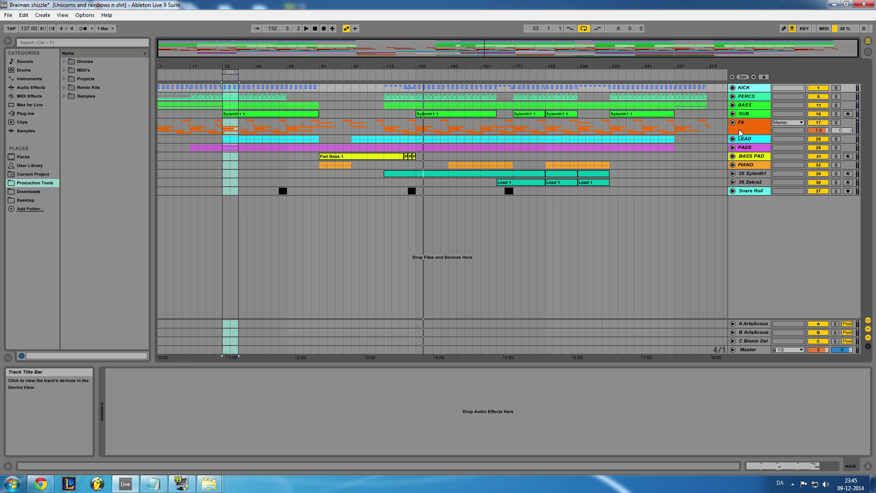
pyautogui.click(738, 130)
pyautogui.click(745, 113)
pyautogui.click(748, 105)
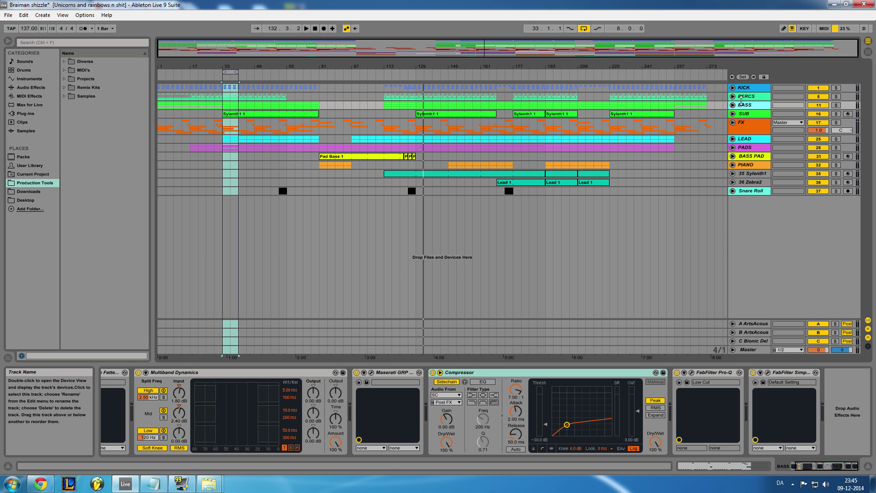